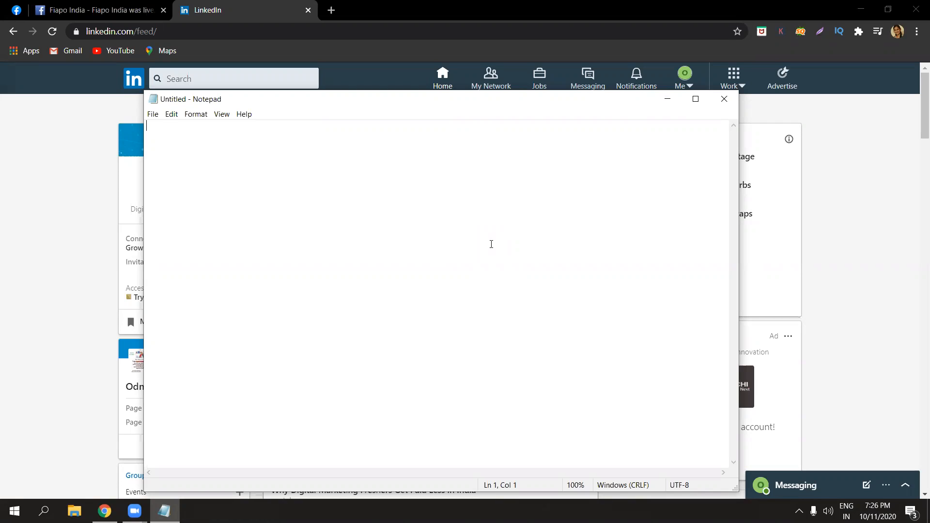
Write "Linked In - professional" as the first line of the blank note.
{"action": "key", "text": "Caps_Lock"}
{"action": "type", "text": "L"}
{"action": "key", "text": "Caps_Lock"}
{"action": "type", "text": "in"}
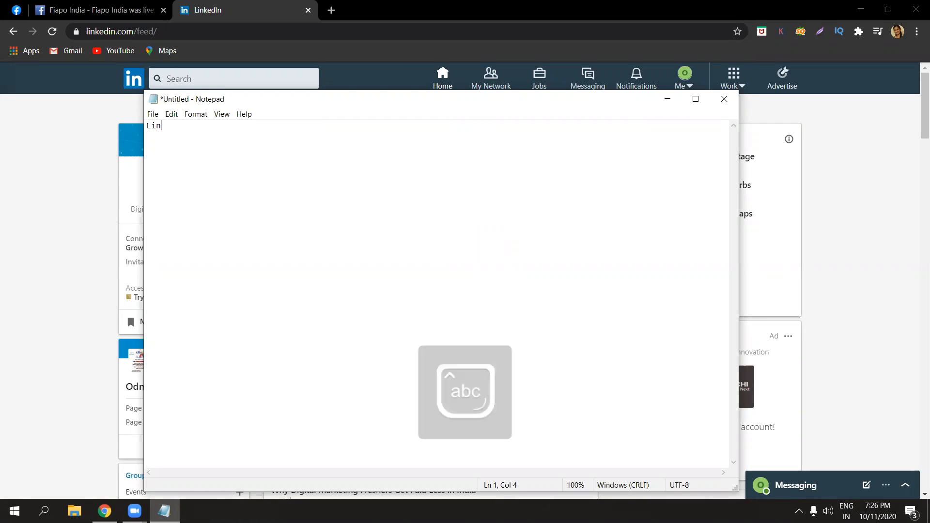
{"action": "type", "text": "ked"}
{"action": "key", "text": "Caps_Lock"}
{"action": "type", "text": "I"}
{"action": "key", "text": "Caps_Lock"}
{"action": "type", "text": "n - profe"}
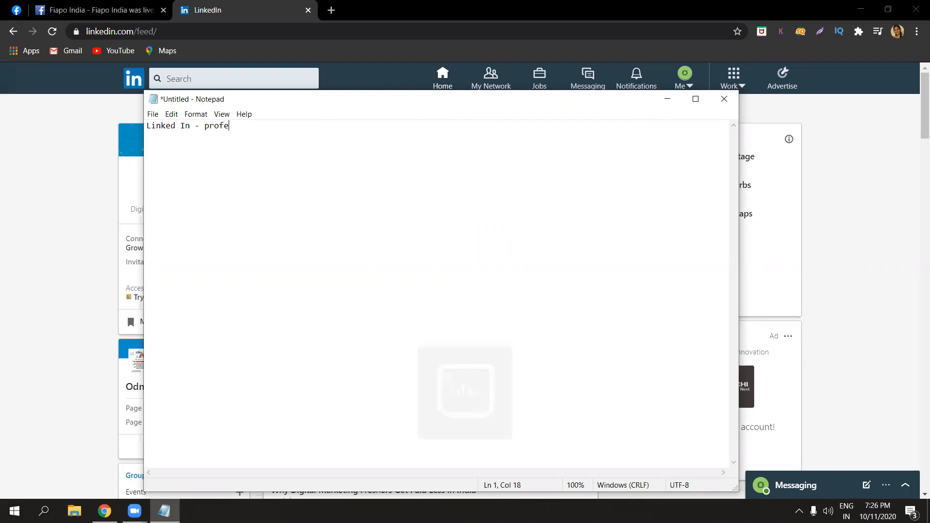
{"action": "type", "text": "ssional"}
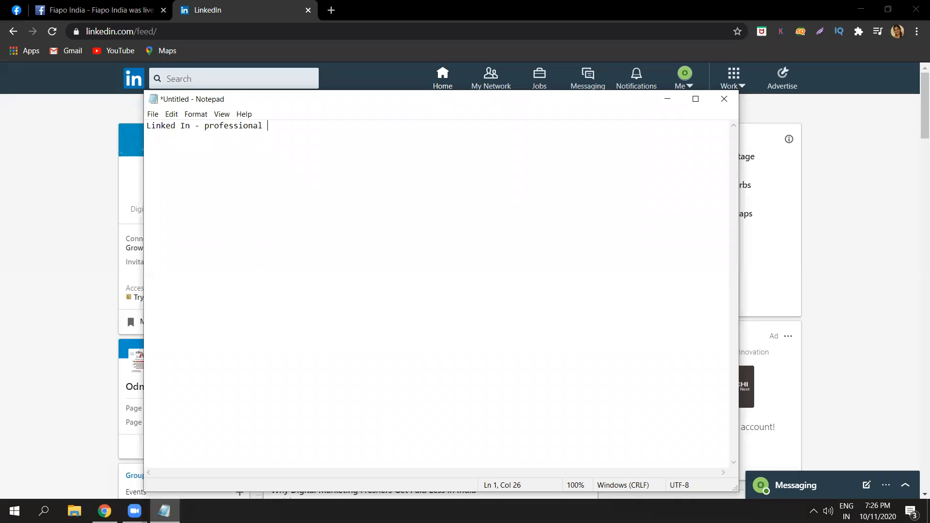
Add "B2B" on the second line of the note, followed by a blank line.
{"action": "key", "text": "Return"}
{"action": "key", "text": "Caps_Lock"}
{"action": "type", "text": "B2B"}
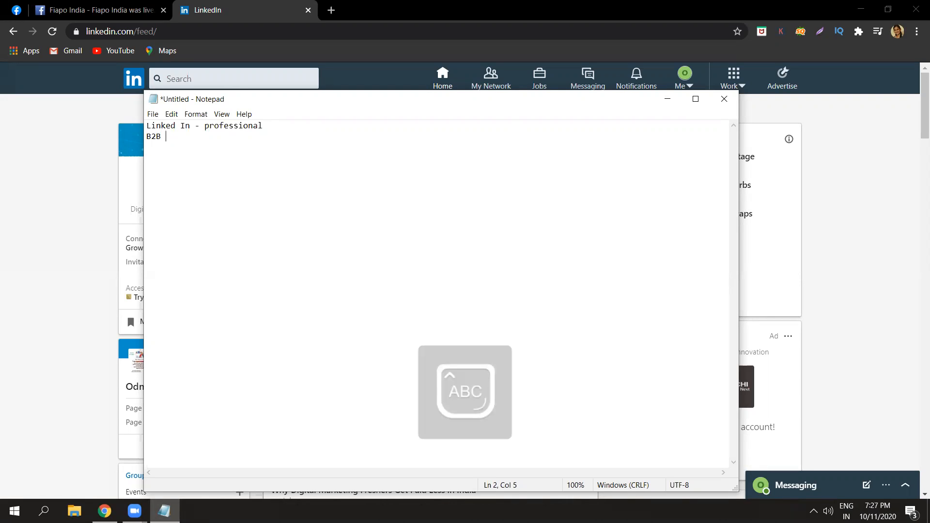
{"action": "key", "text": "Caps_Lock"}
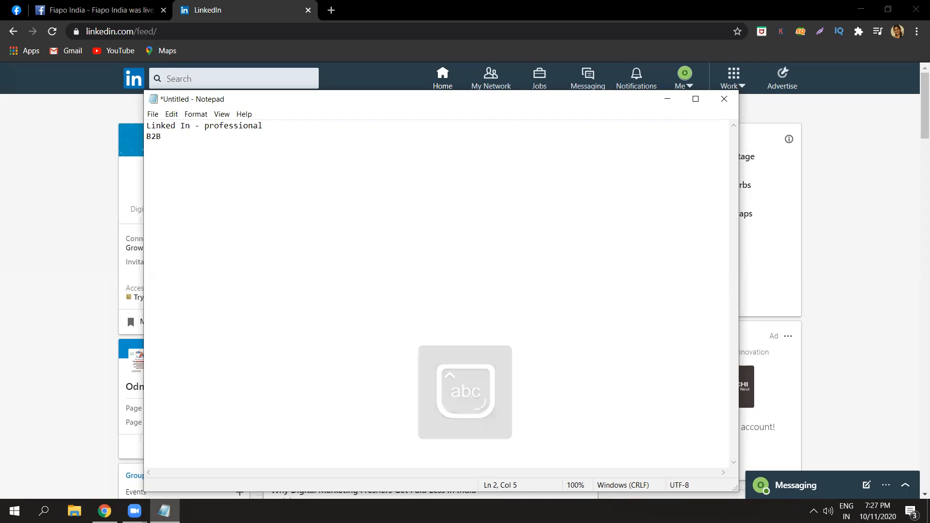
{"action": "key", "text": "Return"}
{"action": "key", "text": "Return"}
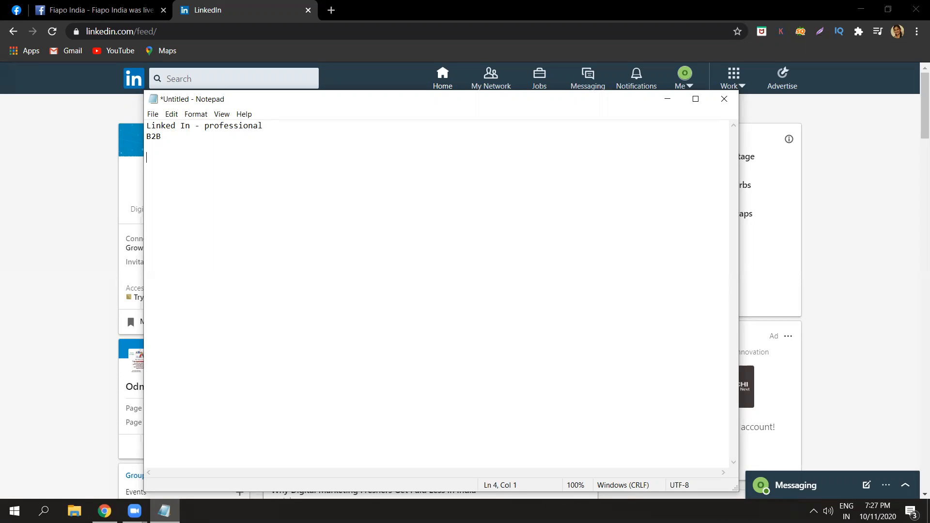
Add the line "quotes, opinions - not visible" to the note, followed by a blank line.
{"action": "type", "text": "quotes, opinions - not visible"}
{"action": "key", "text": "Return"}
{"action": "key", "text": "Return"}
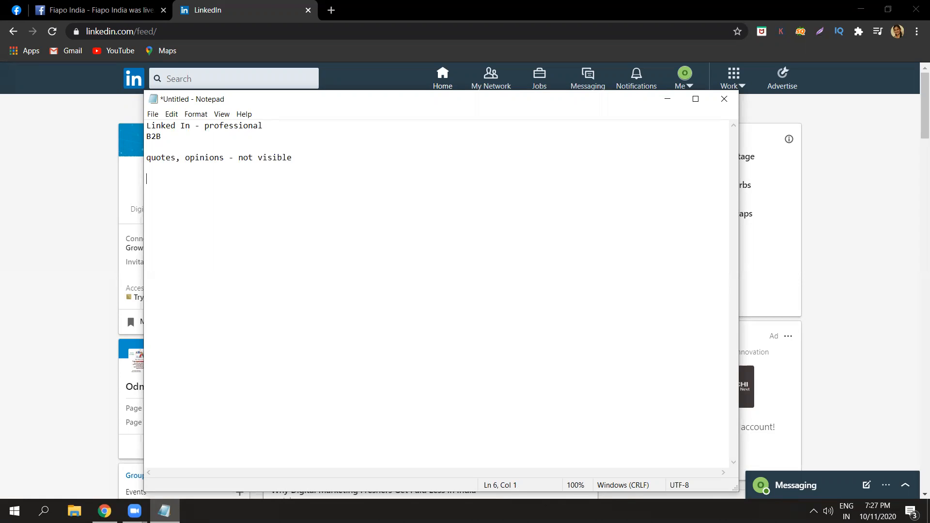
Start an audience line in the note reading "HR, employees, students..".
{"action": "key", "text": "Caps_Lock"}
{"action": "type", "text": "HR,"}
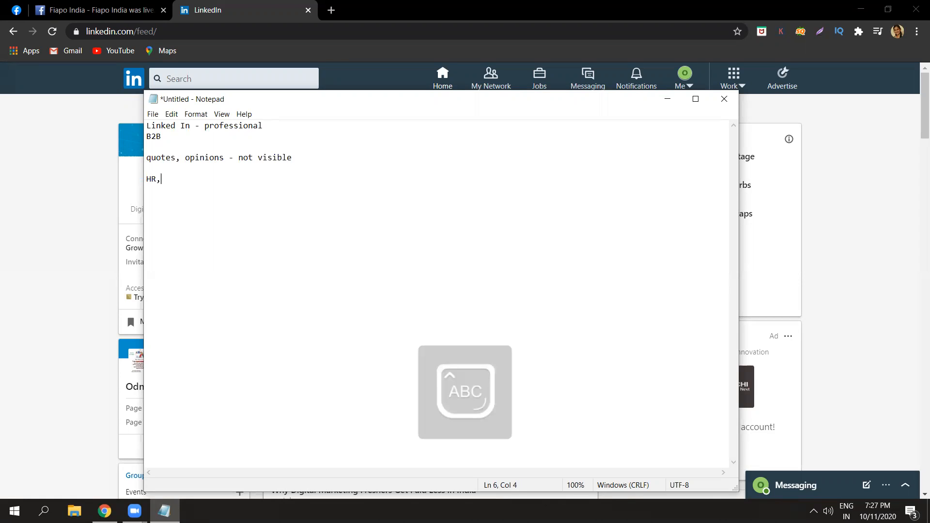
{"action": "key", "text": "Caps_Lock"}
{"action": "type", "text": "employ"}
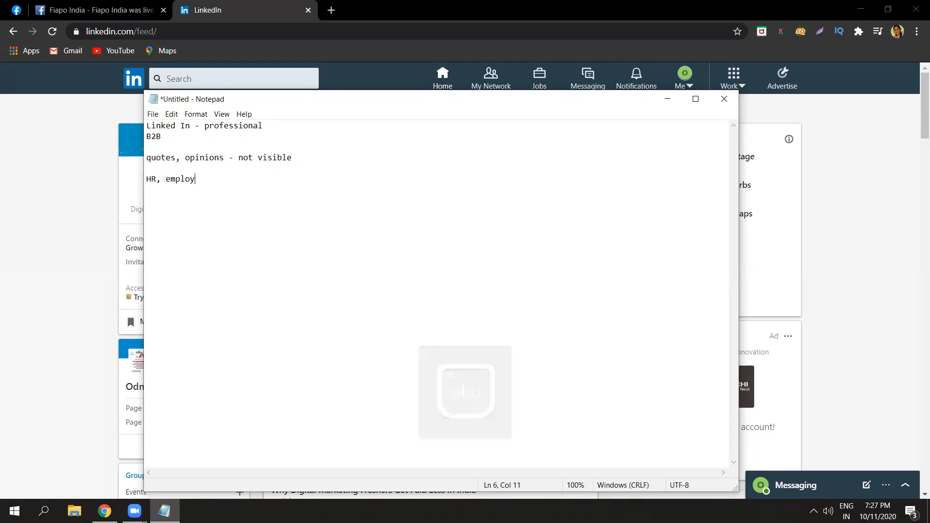
{"action": "type", "text": "ees,"}
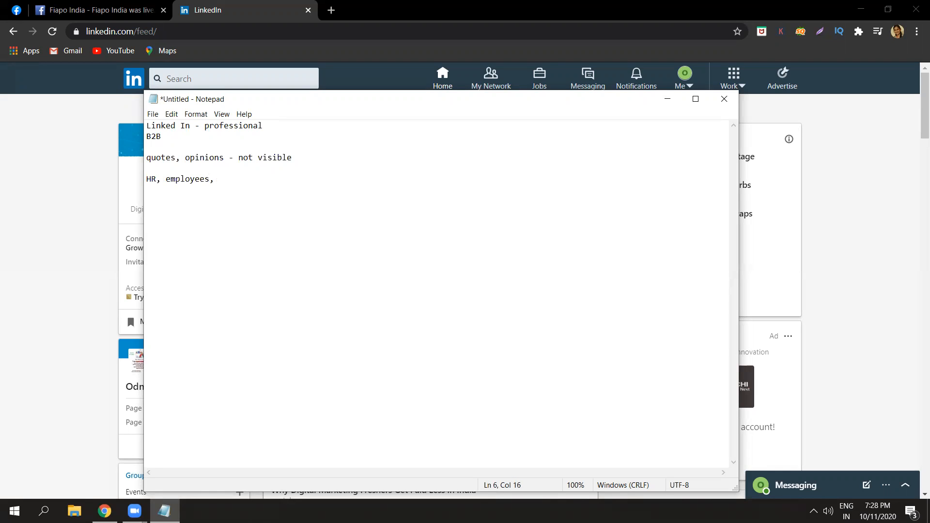
{"action": "type", "text": "students.."}
{"action": "left_click_drag", "start_coordinate": [287, 180], "coordinate": [221, 177]}
{"action": "left_click", "coordinate": [221, 176]}
{"action": "left_click_drag", "start_coordinate": [220, 176], "coordinate": [146, 179]}
{"action": "left_click", "coordinate": [144, 179]}
{"action": "left_click_drag", "start_coordinate": [148, 179], "coordinate": [275, 182]}
{"action": "left_click", "coordinate": [157, 179]}
Append "quality audience.." to the end of the audience line.
{"action": "left_click", "coordinate": [274, 182]}
{"action": "type", "text": "quality audience.."}
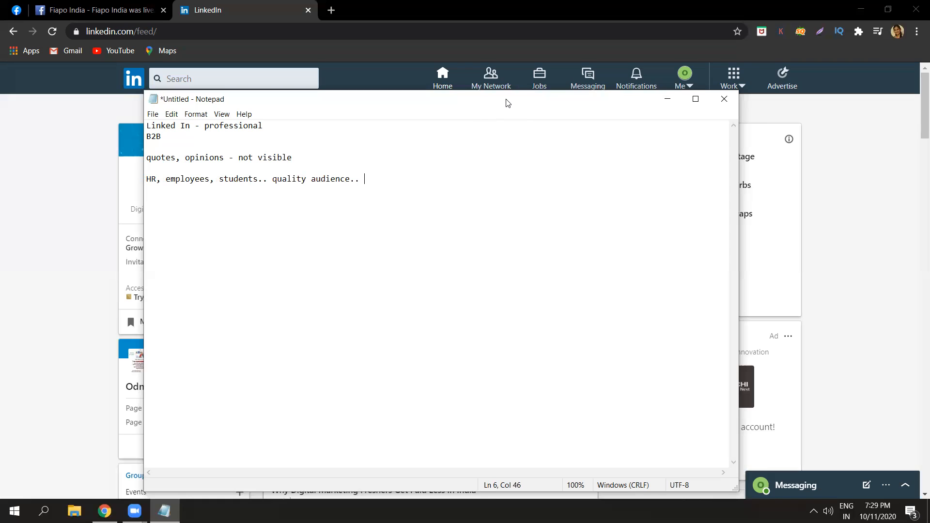
Switch to the LinkedIn home feed and look through its regular and promoted posts and the message list.
{"action": "left_click_drag", "start_coordinate": [507, 103], "coordinate": [585, 362]}
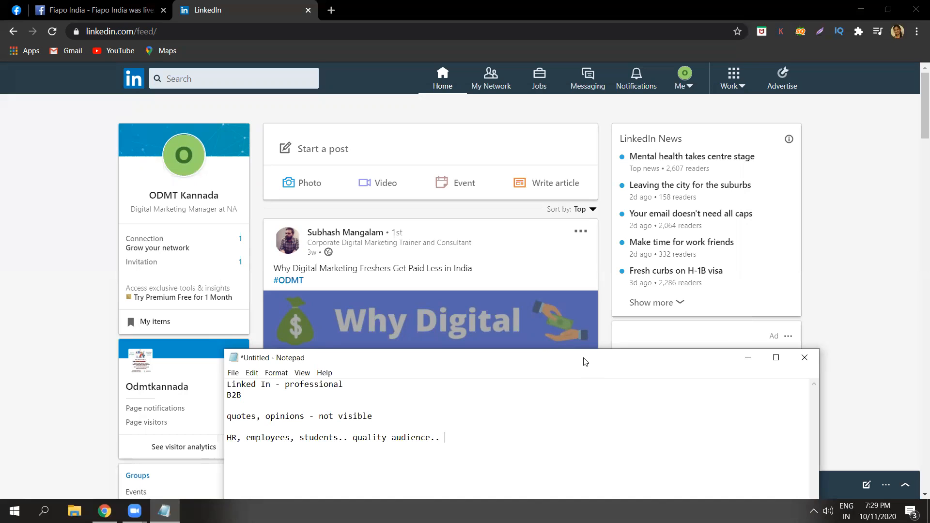
{"action": "key", "text": "alt+Tab"}
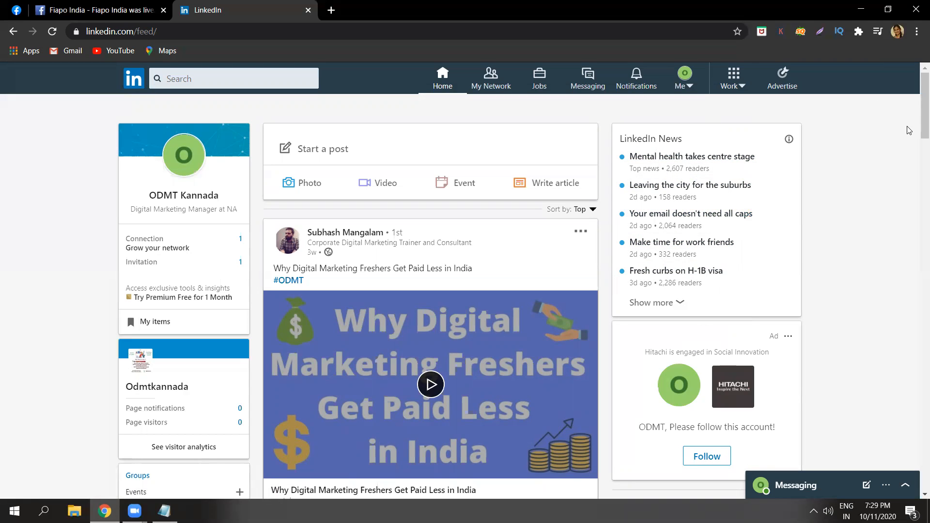
{"action": "scroll", "coordinate": [916, 146], "scroll_direction": "down", "scroll_amount": 5}
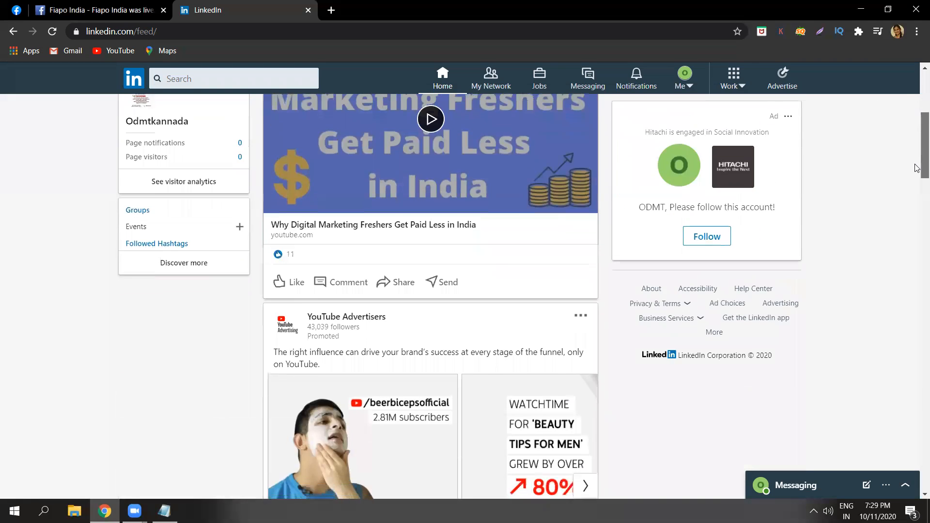
{"action": "scroll", "coordinate": [916, 146], "scroll_direction": "up", "scroll_amount": 3}
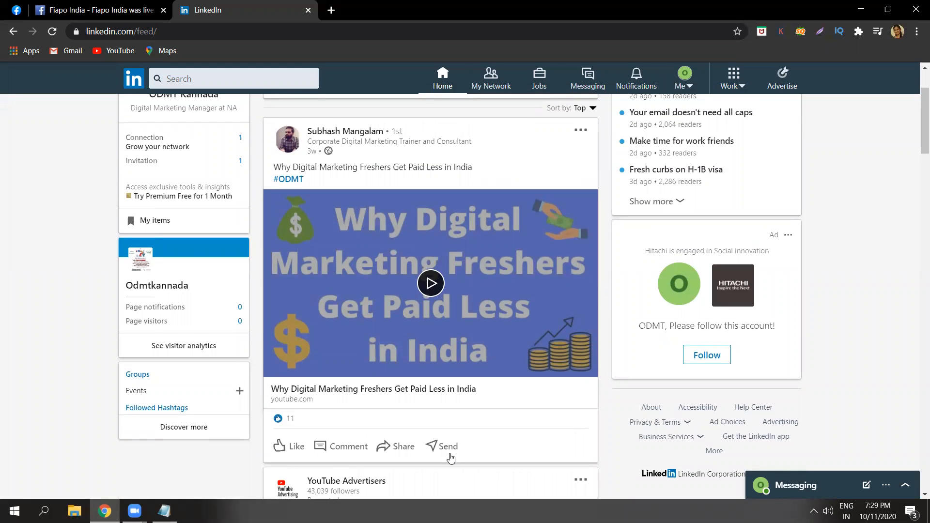
{"action": "scroll", "coordinate": [917, 177], "scroll_direction": "down", "scroll_amount": 4}
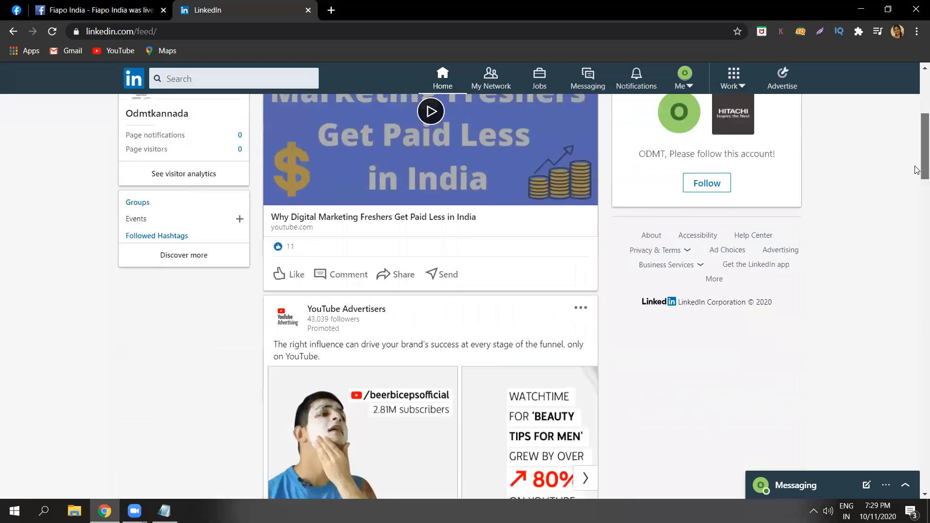
{"action": "scroll", "coordinate": [916, 178], "scroll_direction": "down", "scroll_amount": 2}
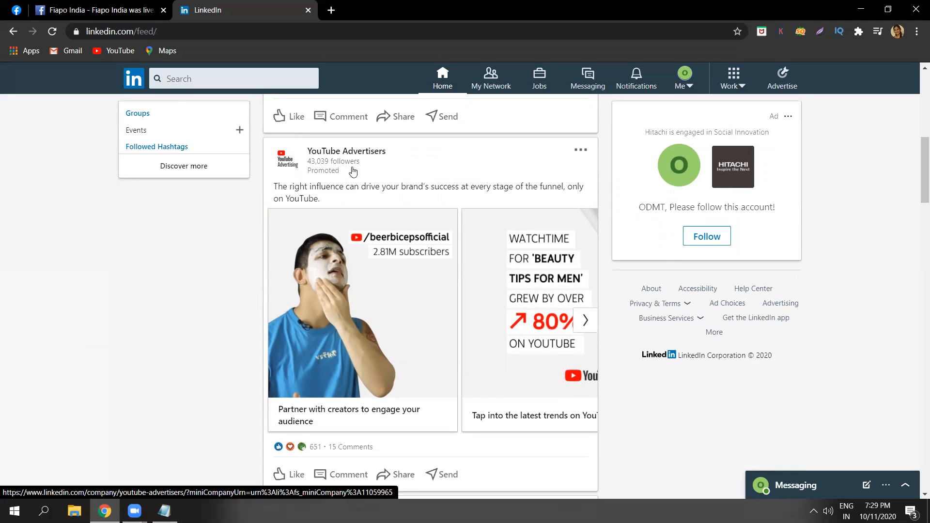
{"action": "left_click_drag", "start_coordinate": [917, 175], "coordinate": [917, 123]}
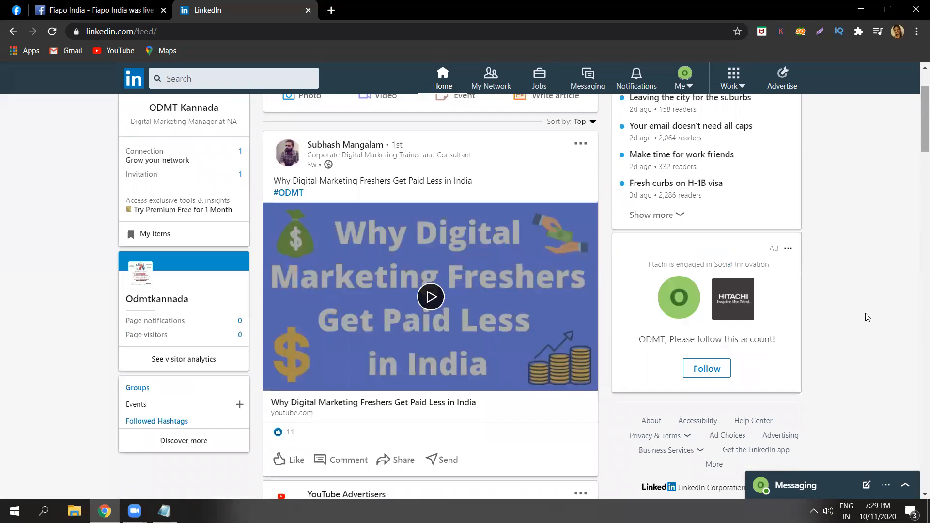
{"action": "left_click", "coordinate": [818, 488]}
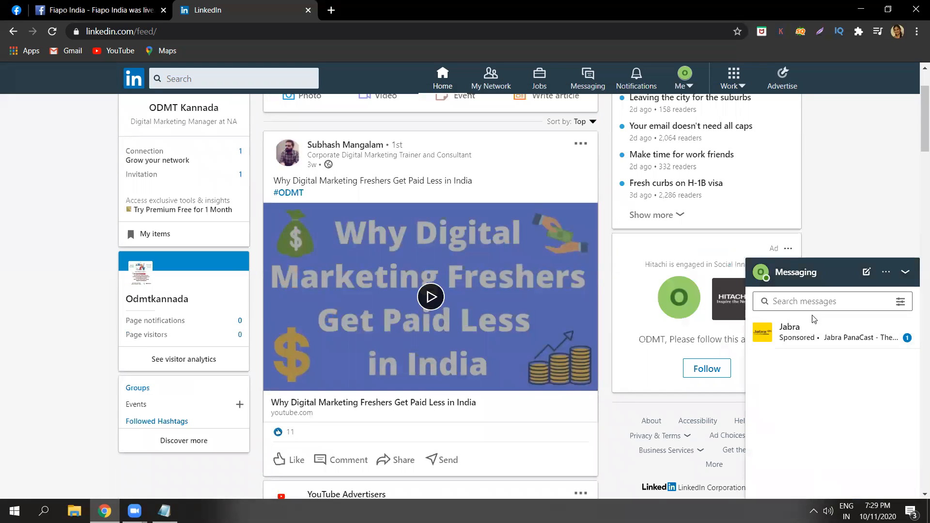
{"action": "left_click", "coordinate": [906, 273]}
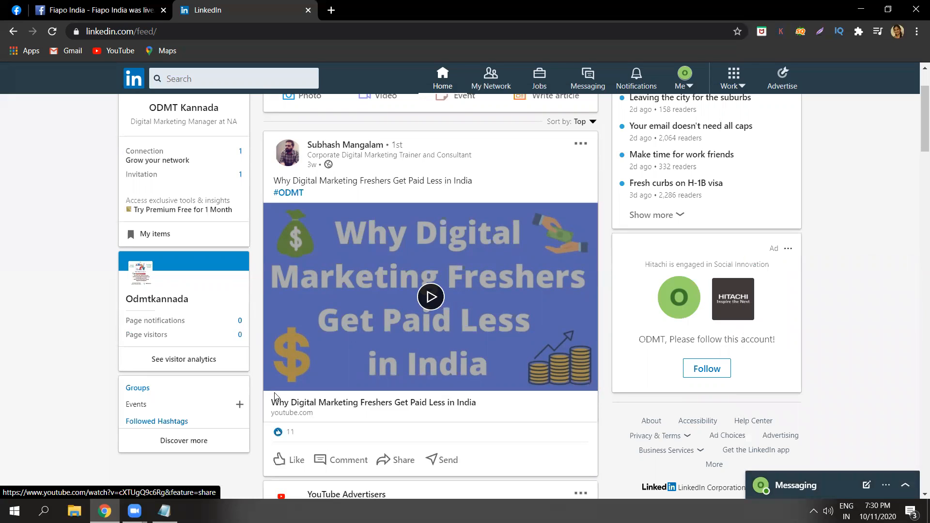
Bring the Notepad notes back over the LinkedIn feed for review, and minimize them.
{"action": "left_click", "coordinate": [164, 511]}
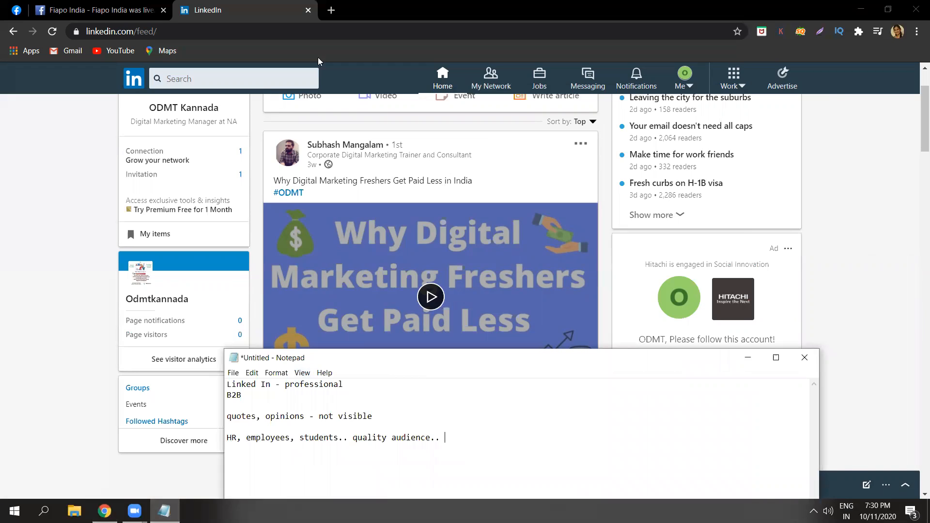
{"action": "left_click_drag", "start_coordinate": [398, 364], "coordinate": [356, 65]}
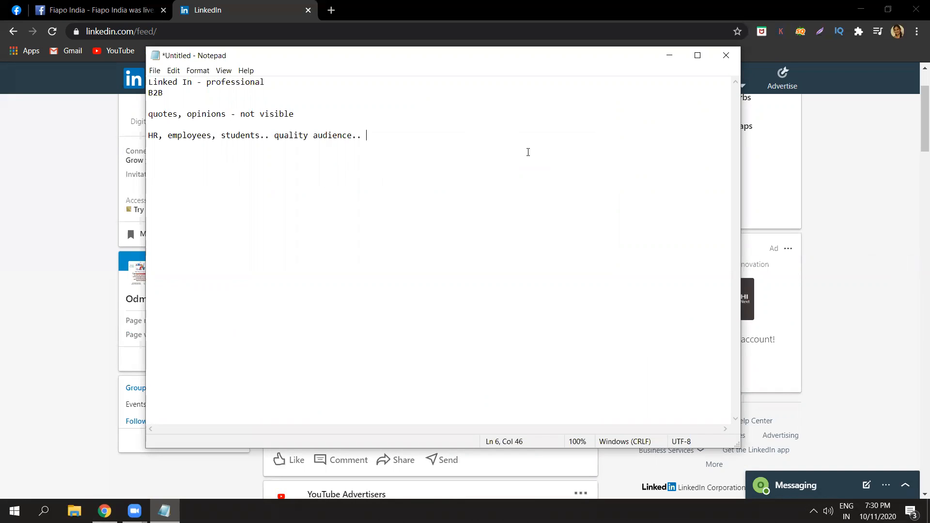
{"action": "left_click", "coordinate": [667, 57]}
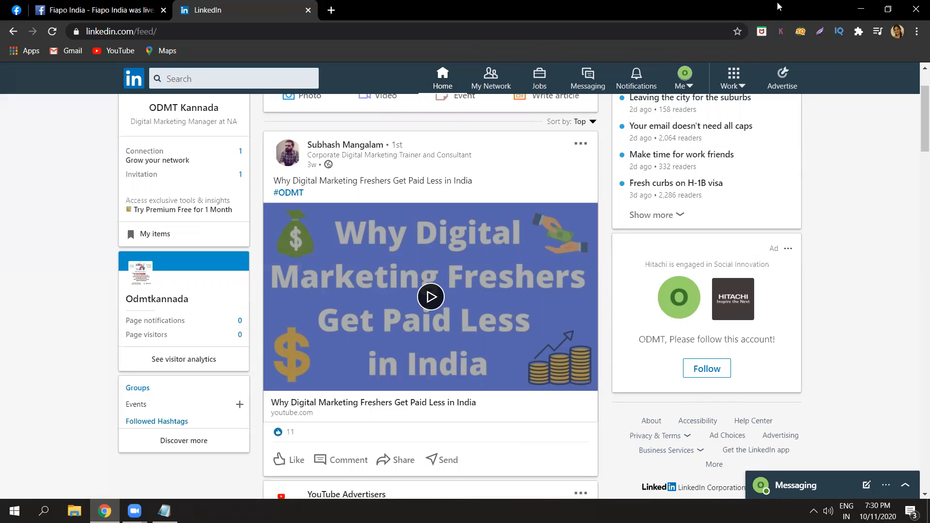
View LinkedIn's work products and business services, and check the Campaign Manager accounts page before returning to the feed.
{"action": "left_click", "coordinate": [743, 89]}
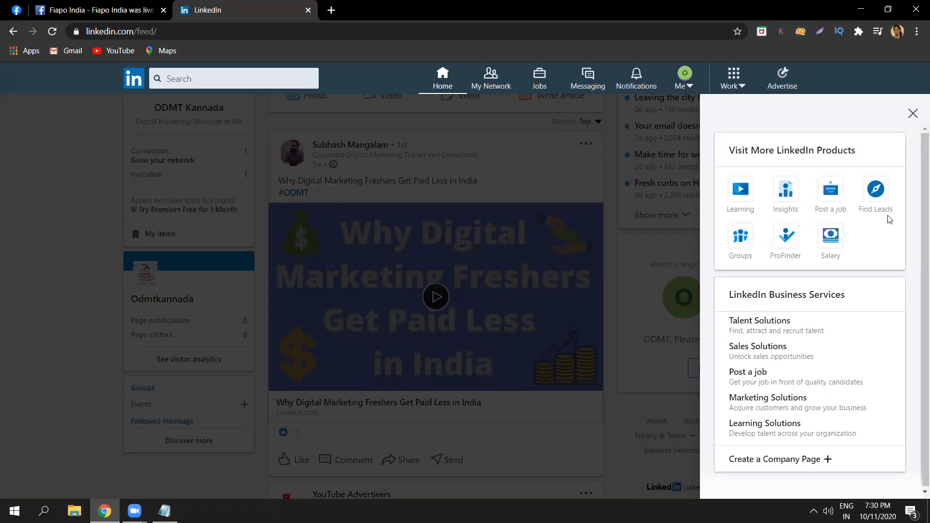
{"action": "left_click", "coordinate": [914, 113]}
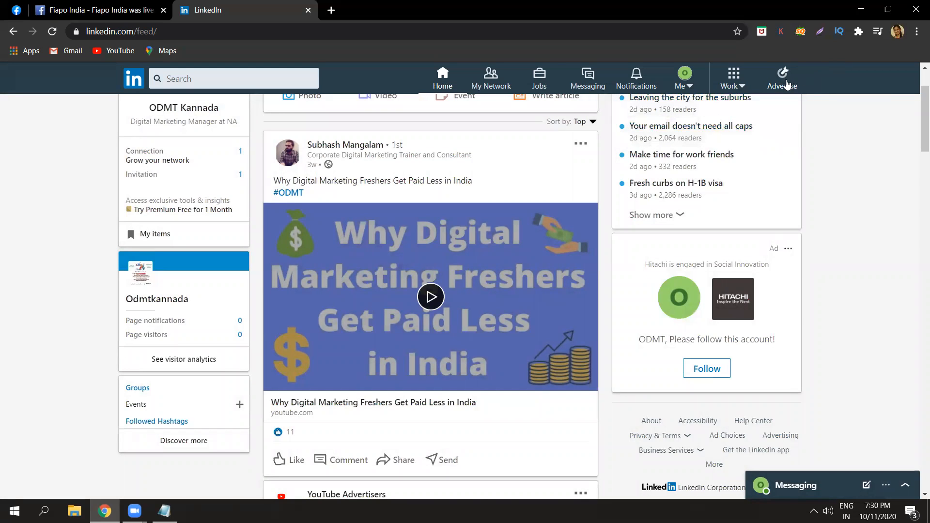
{"action": "left_click", "coordinate": [785, 83]}
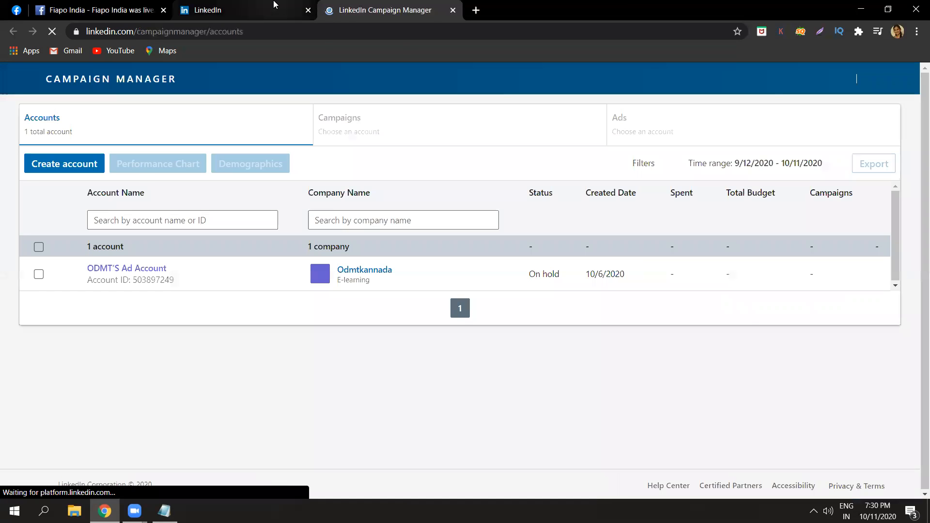
{"action": "left_click", "coordinate": [273, 9]}
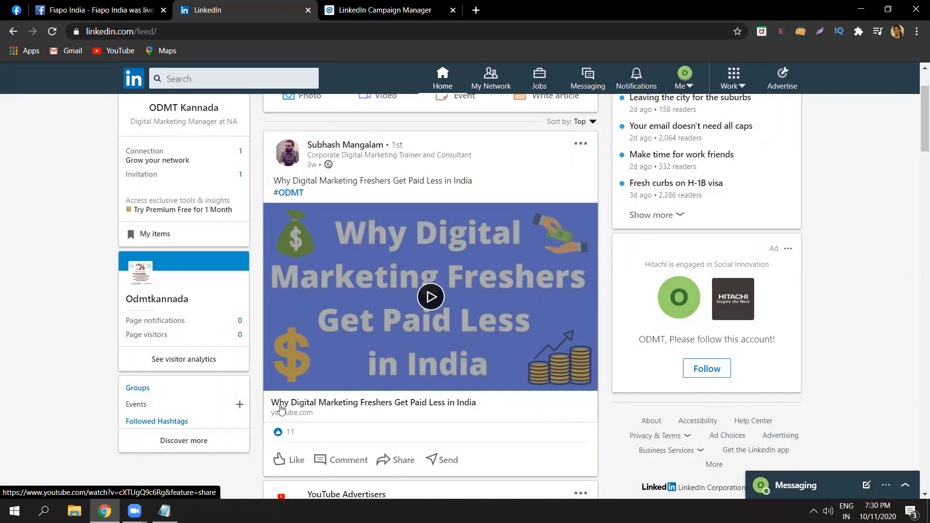
Switch to the Notepad notes, add the line "PAGE..." below the audience line, and minimize the window.
{"action": "left_click", "coordinate": [164, 511]}
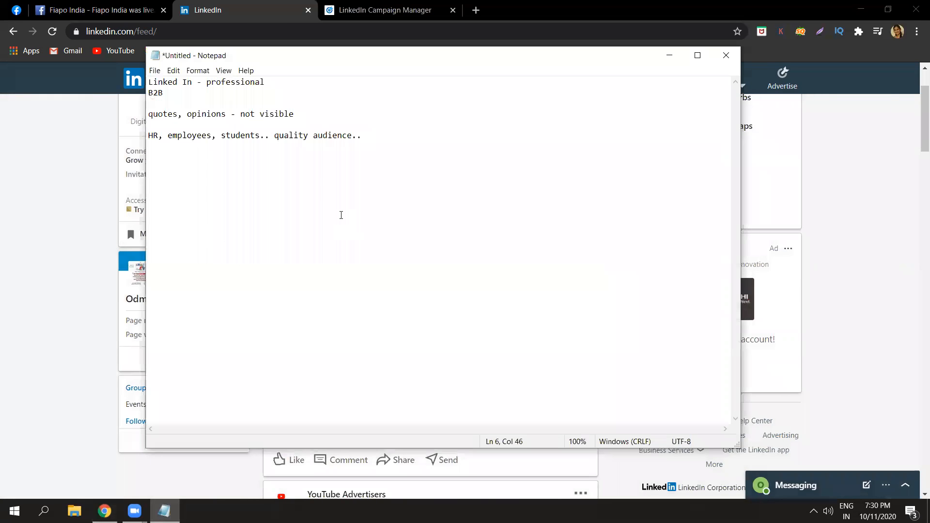
{"action": "key", "text": "Return"}
{"action": "key", "text": "Return"}
{"action": "key", "text": "Return"}
{"action": "key", "text": "Return"}
{"action": "key", "text": "Caps_Lock"}
{"action": "type", "text": "P"}
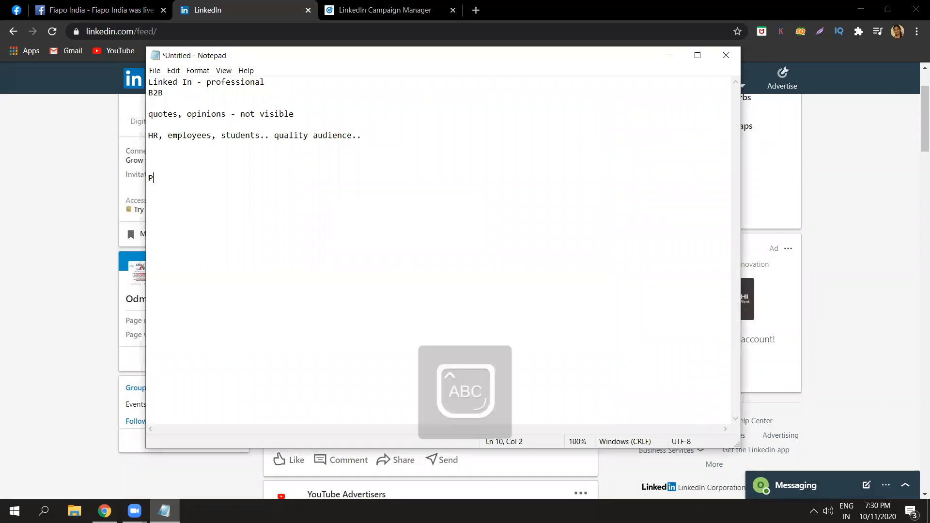
{"action": "type", "text": "AGE"}
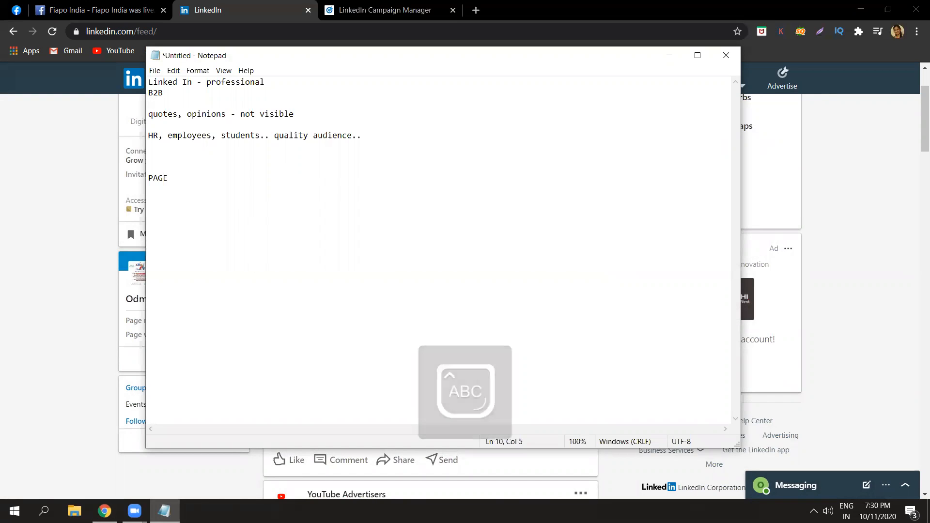
{"action": "key", "text": "Caps_Lock"}
{"action": "type", "text": "..."}
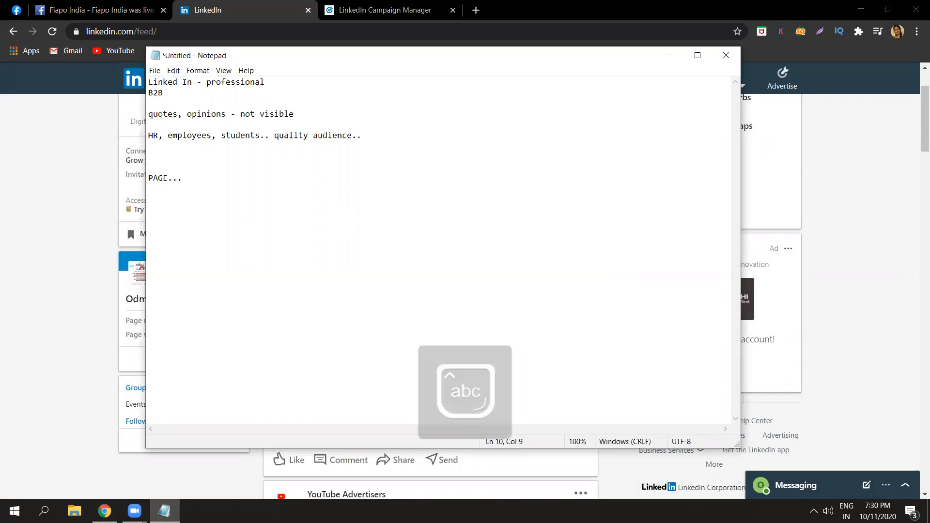
{"action": "left_click", "coordinate": [667, 55]}
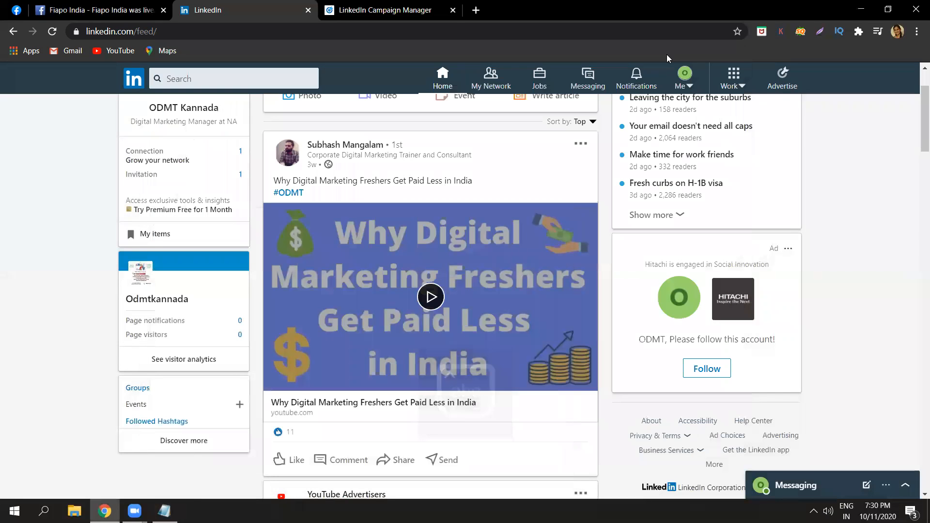
Open LinkedIn's company page creation to view the available page types, and return to the home feed.
{"action": "left_click", "coordinate": [745, 87]}
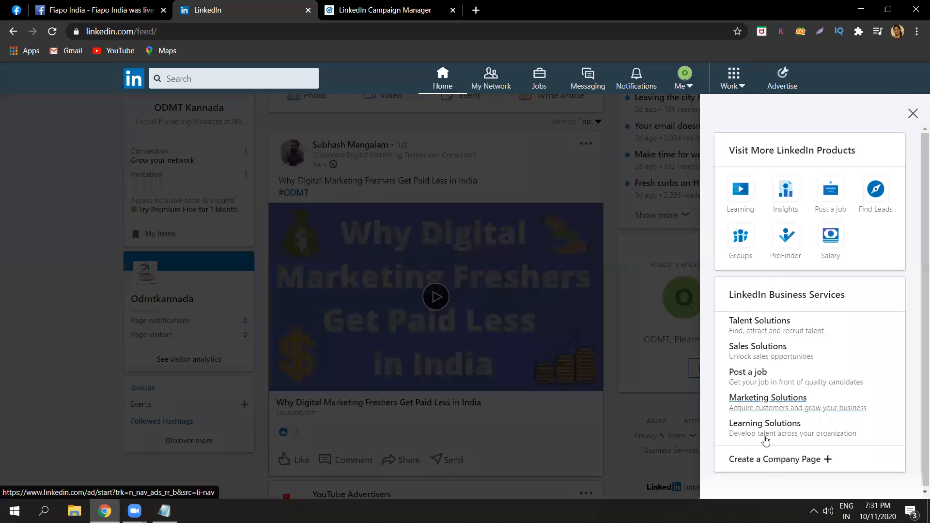
{"action": "left_click", "coordinate": [771, 462]}
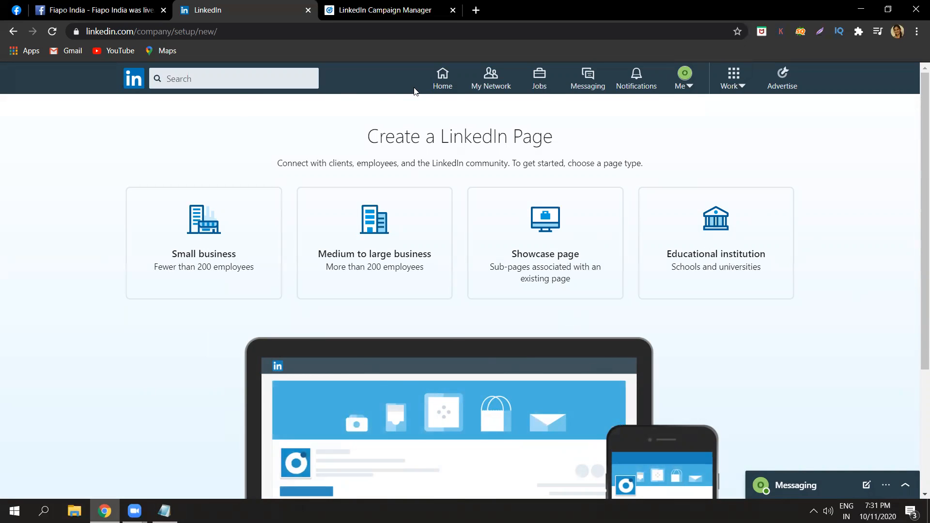
{"action": "left_click", "coordinate": [440, 87]}
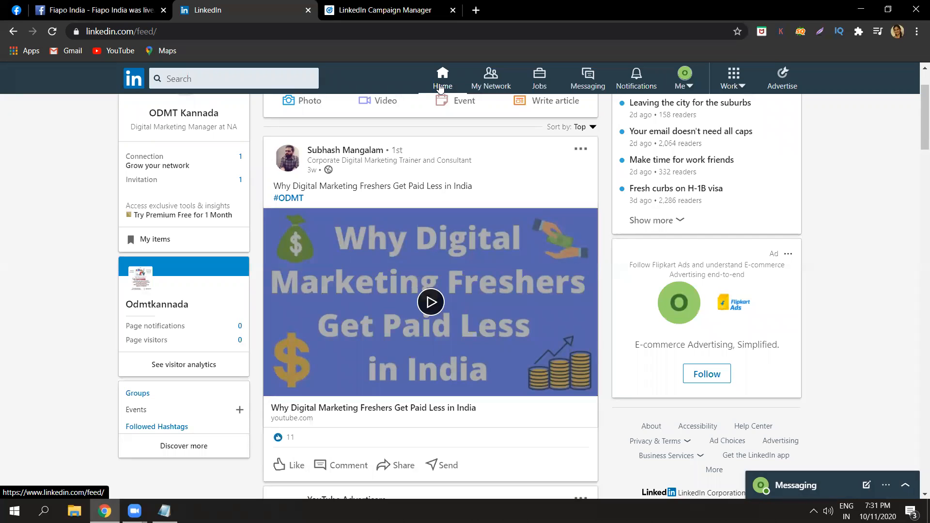
View LinkedIn's work products, switch to Campaign Manager, and open the account creation form to review its name and currency options.
{"action": "left_click", "coordinate": [744, 88]}
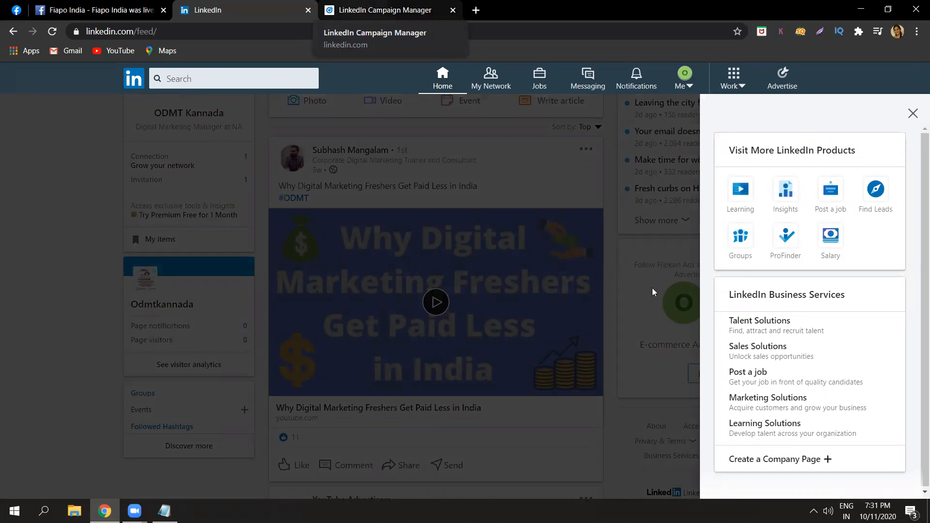
{"action": "left_click", "coordinate": [404, 6]}
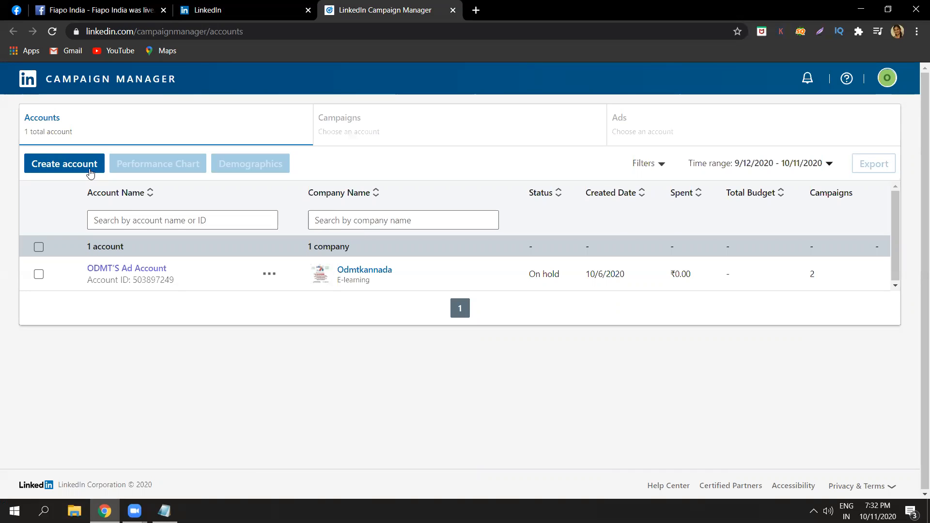
{"action": "left_click", "coordinate": [90, 173]}
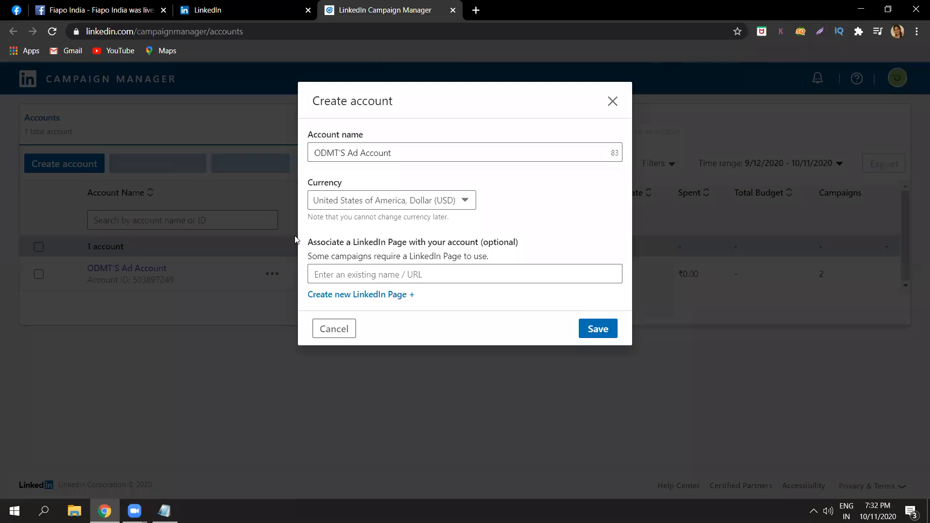
{"action": "left_click", "coordinate": [443, 148]}
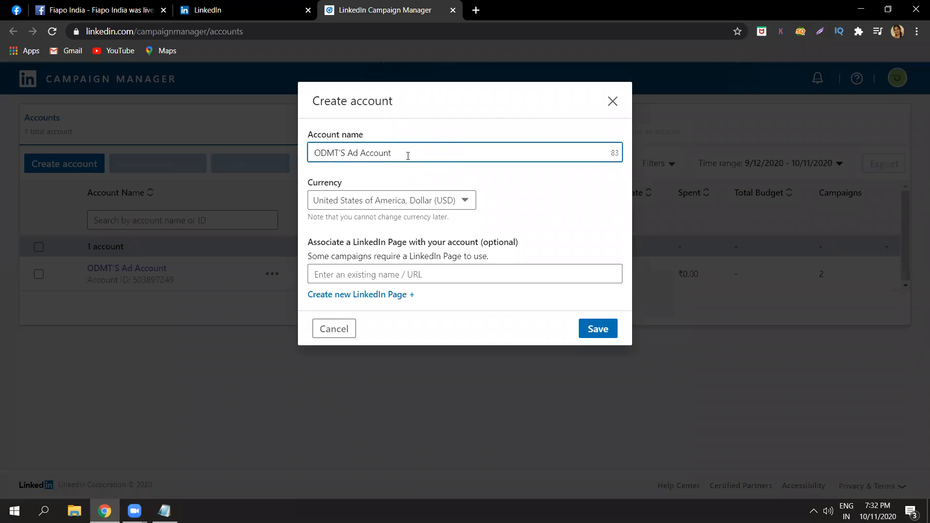
{"action": "left_click", "coordinate": [411, 201]}
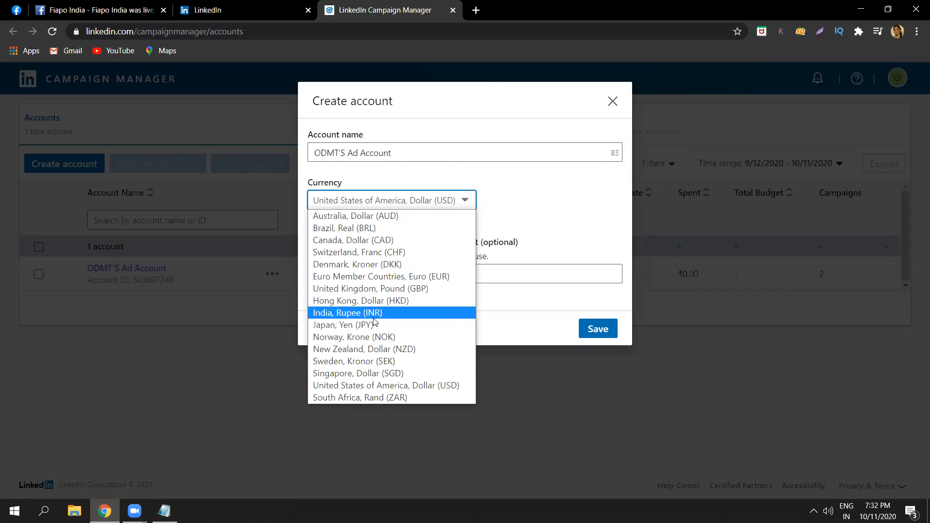
{"action": "left_click", "coordinate": [499, 317]}
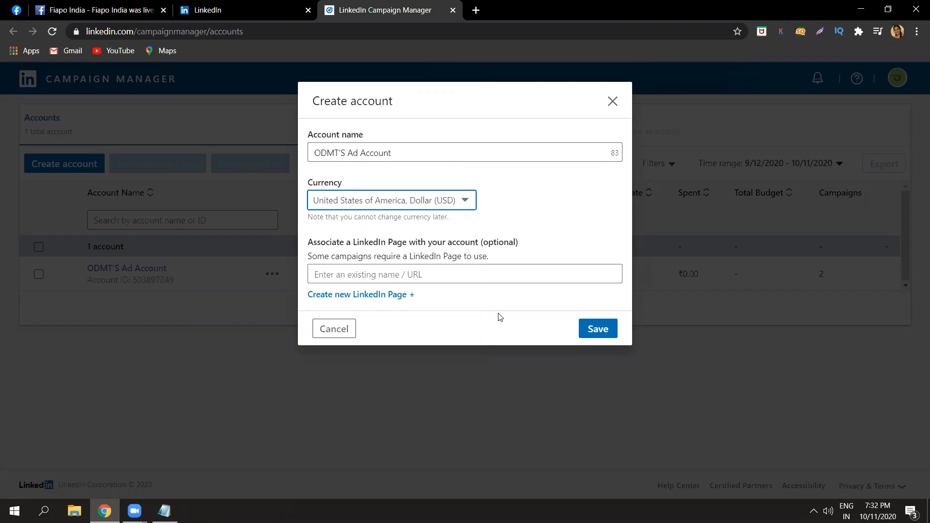
Examine the optional LinkedIn Page association and its campaign requirement note, and close the account creation form without saving.
{"action": "left_click", "coordinate": [456, 268]}
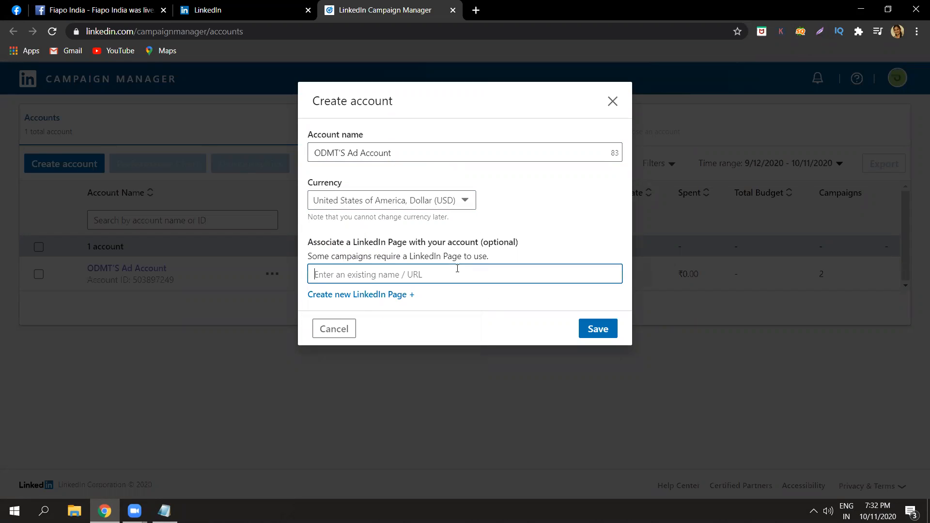
{"action": "triple_click", "coordinate": [385, 255]}
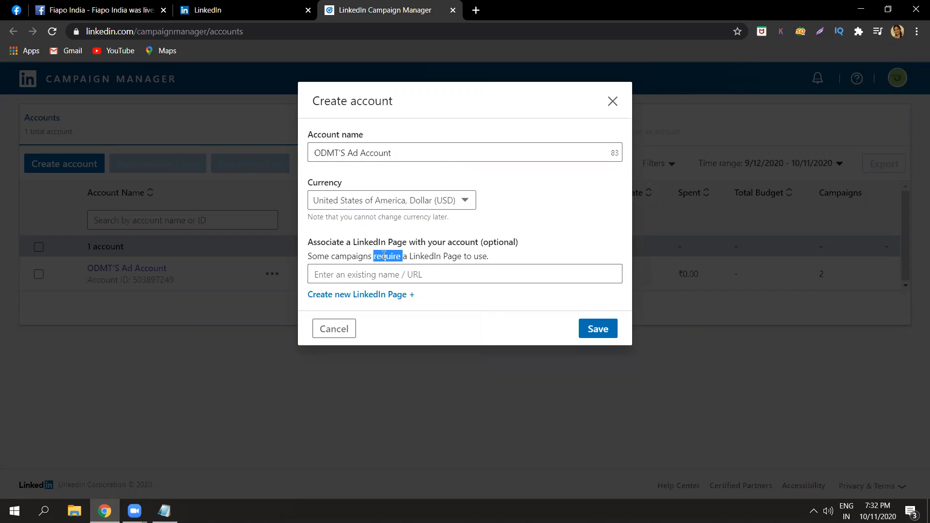
{"action": "double_click", "coordinate": [384, 256]}
{"action": "triple_click", "coordinate": [384, 255]}
{"action": "left_click", "coordinate": [384, 256]}
{"action": "double_click", "coordinate": [453, 256]}
{"action": "triple_click", "coordinate": [453, 255]}
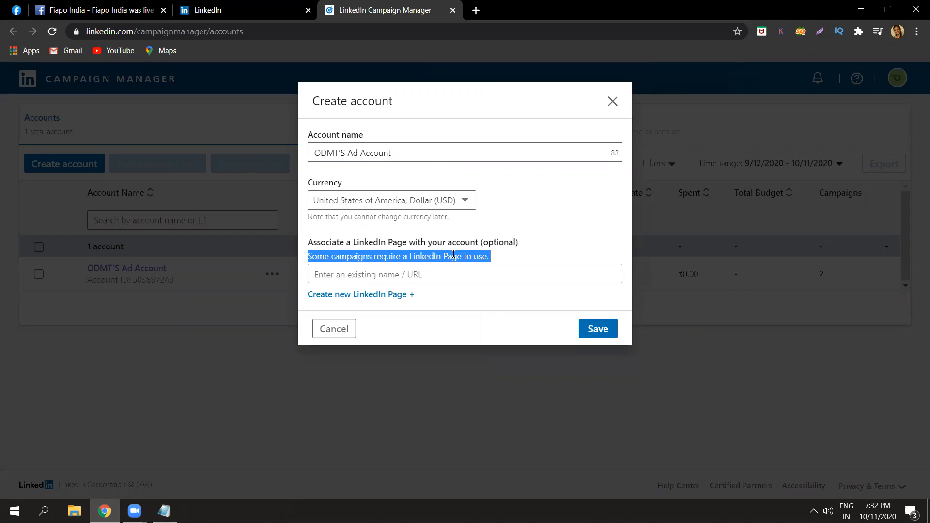
{"action": "double_click", "coordinate": [454, 255]}
{"action": "triple_click", "coordinate": [454, 255]}
{"action": "left_click", "coordinate": [433, 277]}
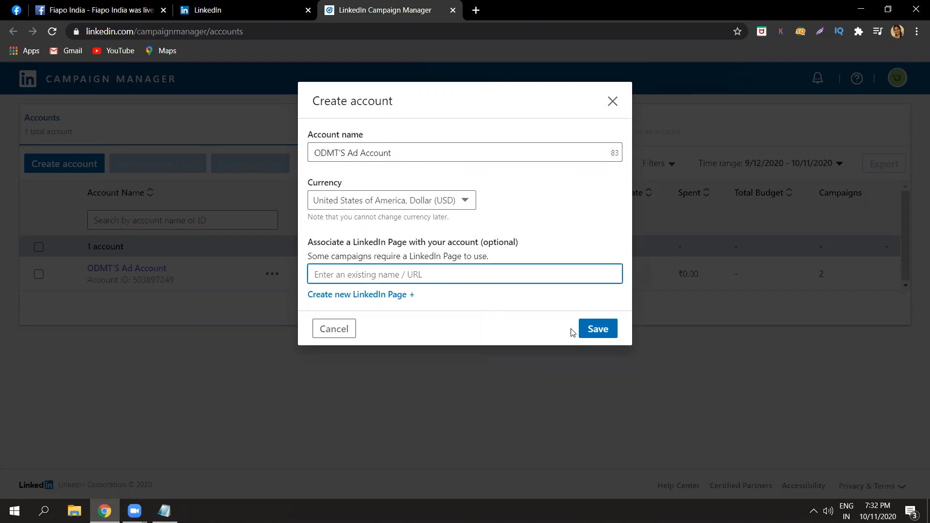
{"action": "left_click", "coordinate": [612, 103]}
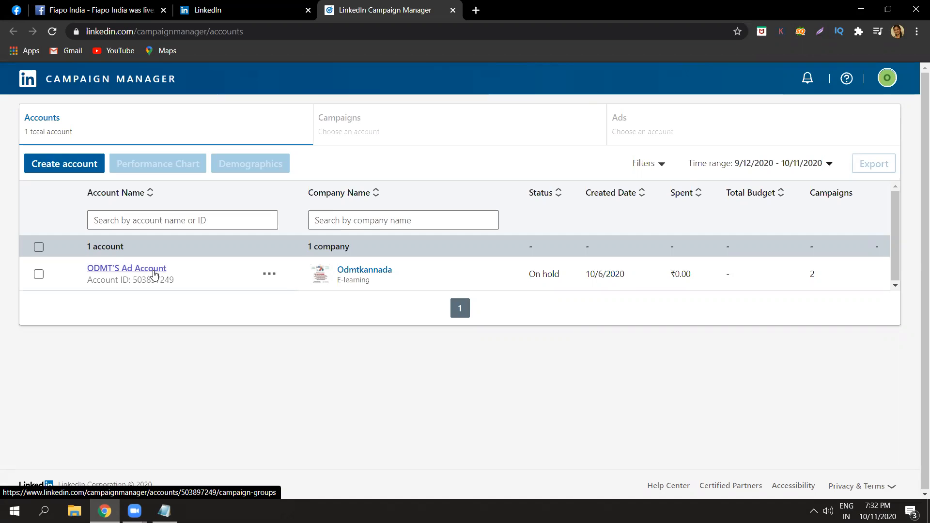
Open ODMT'S Ad Account and start a new campaign in the Default Campaign Group, continuing to the objective selection.
{"action": "left_click", "coordinate": [153, 273]}
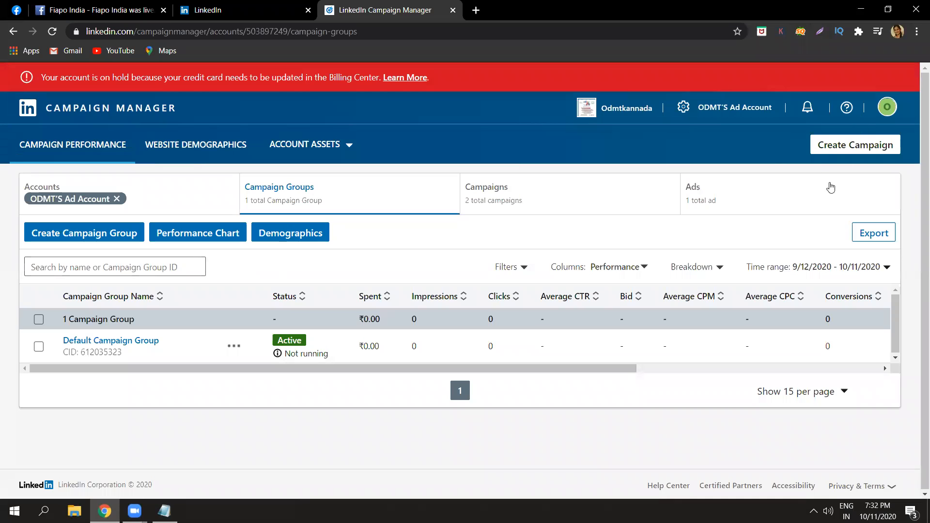
{"action": "left_click", "coordinate": [860, 150]}
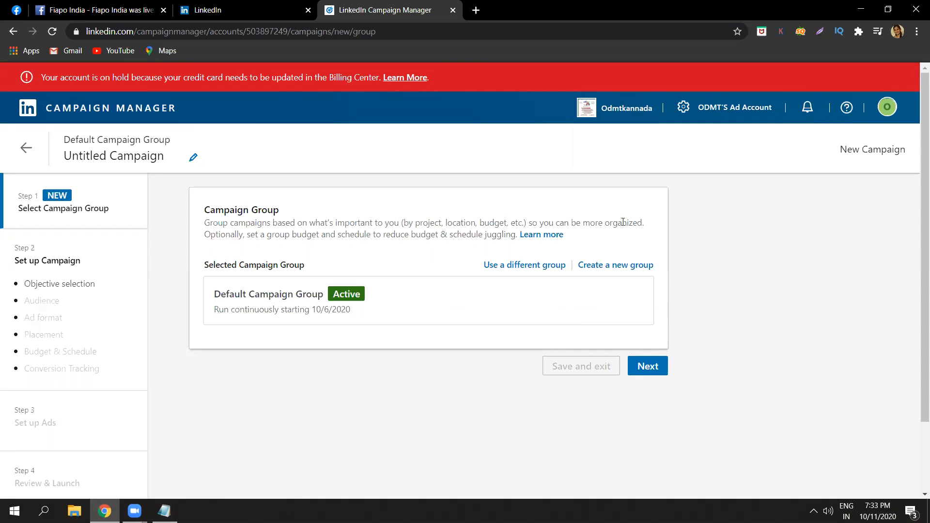
{"action": "left_click", "coordinate": [648, 366]}
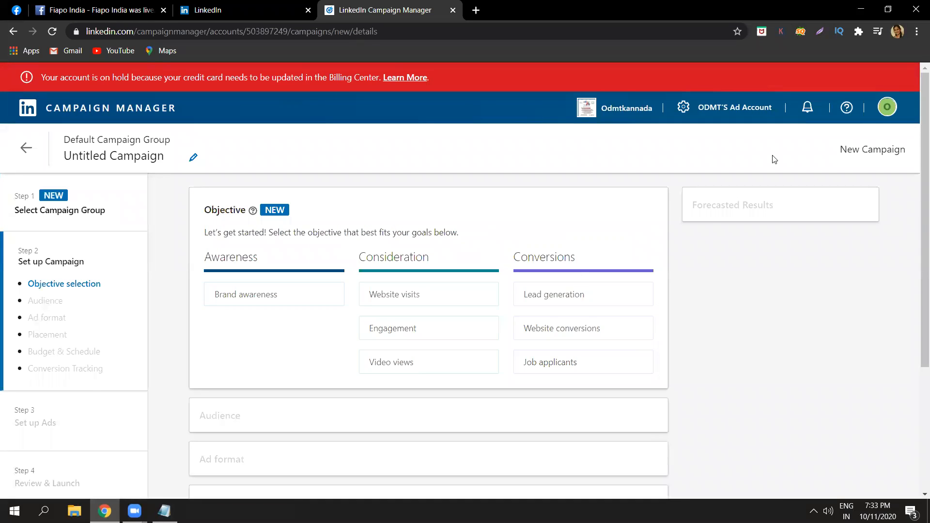
Review the descriptions of the awareness, consideration and conversion objectives, and set the campaign objective to Website visits.
{"action": "scroll", "coordinate": [917, 161], "scroll_direction": "down", "scroll_amount": 2}
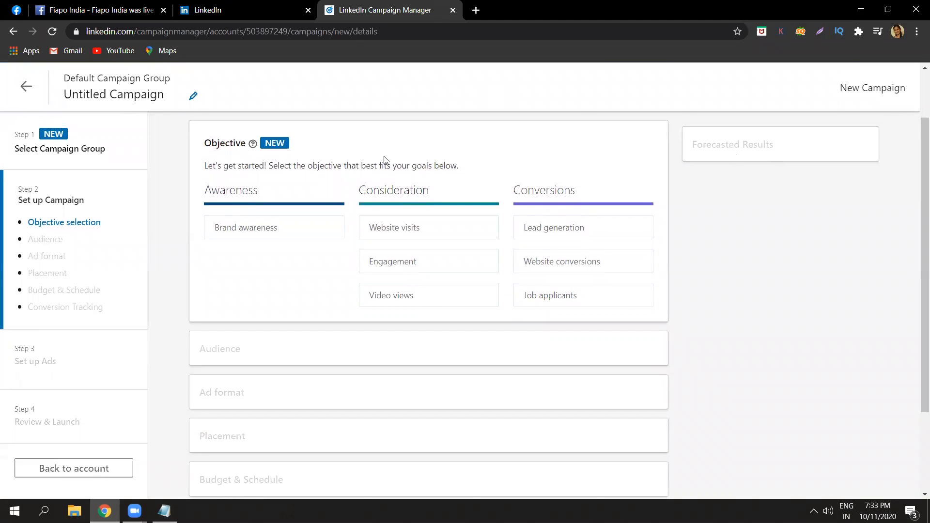
{"action": "mouse_move", "coordinate": [303, 242]}
{"action": "mouse_move", "coordinate": [446, 225]}
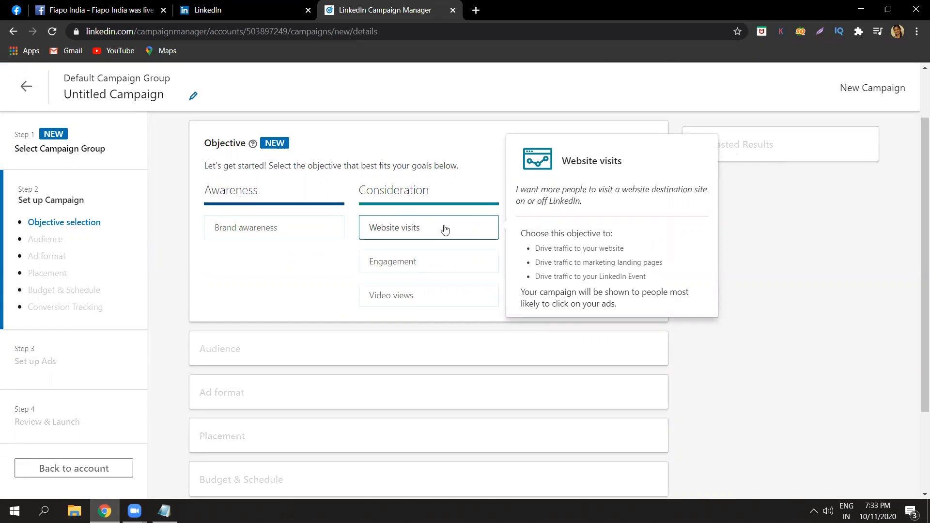
{"action": "mouse_move", "coordinate": [438, 261]}
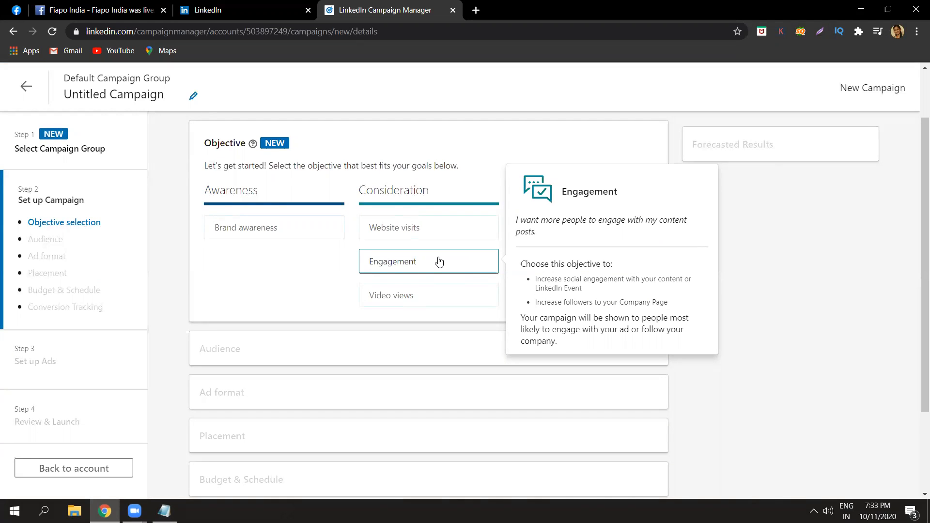
{"action": "mouse_move", "coordinate": [431, 297]}
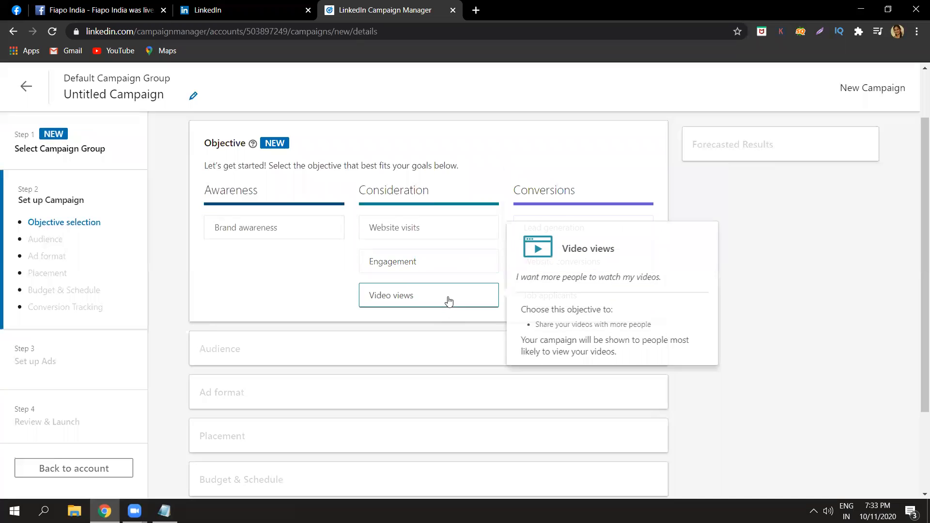
{"action": "mouse_move", "coordinate": [563, 231]}
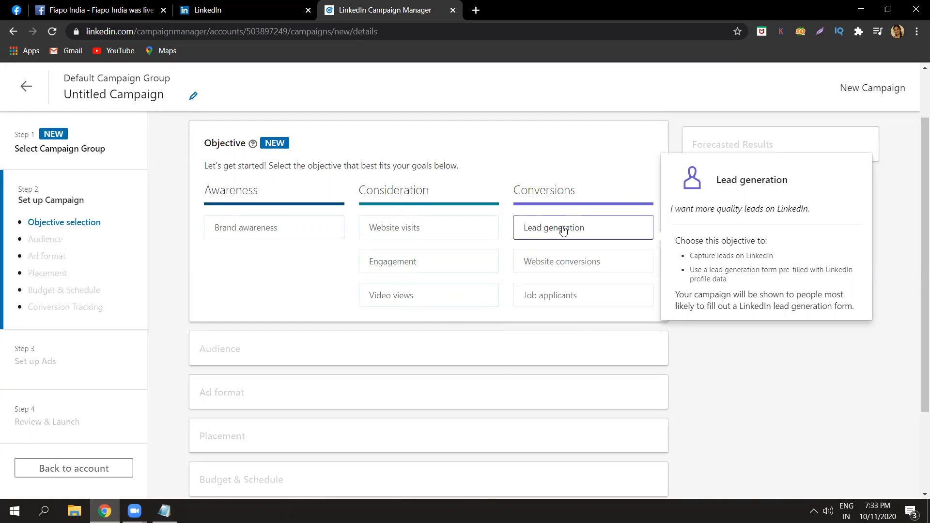
{"action": "mouse_move", "coordinate": [565, 263]}
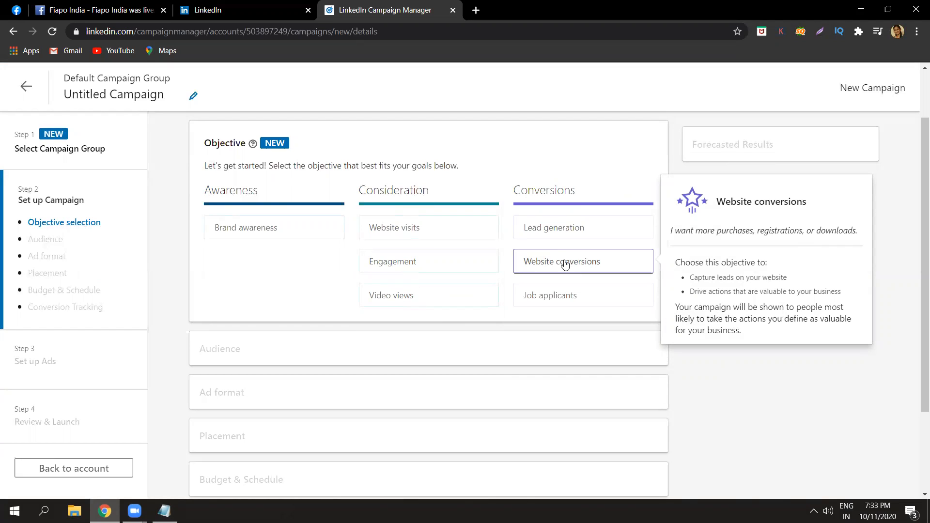
{"action": "mouse_move", "coordinate": [566, 295]}
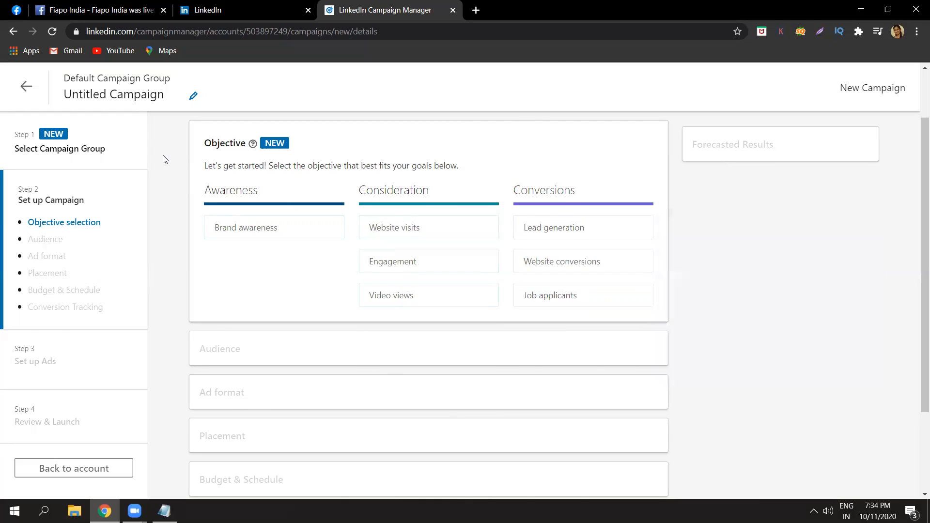
{"action": "mouse_move", "coordinate": [413, 229]}
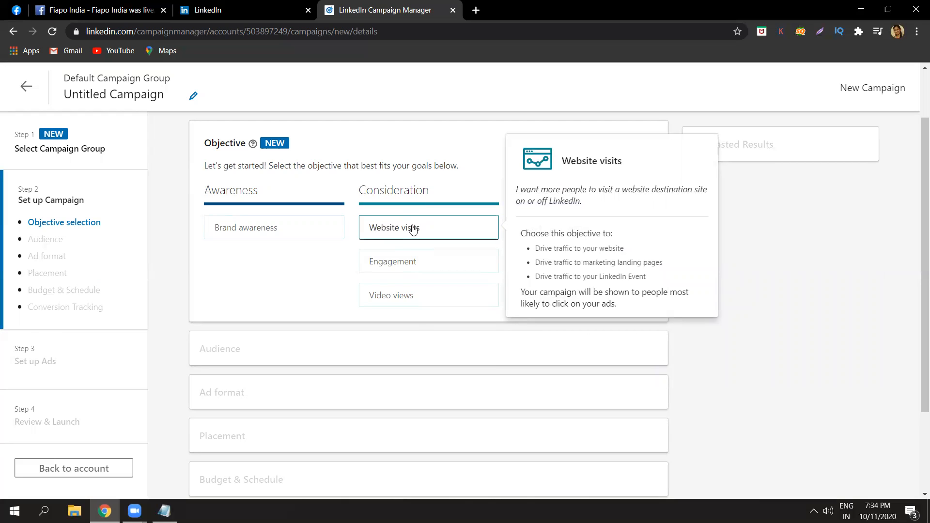
{"action": "left_click", "coordinate": [477, 229]}
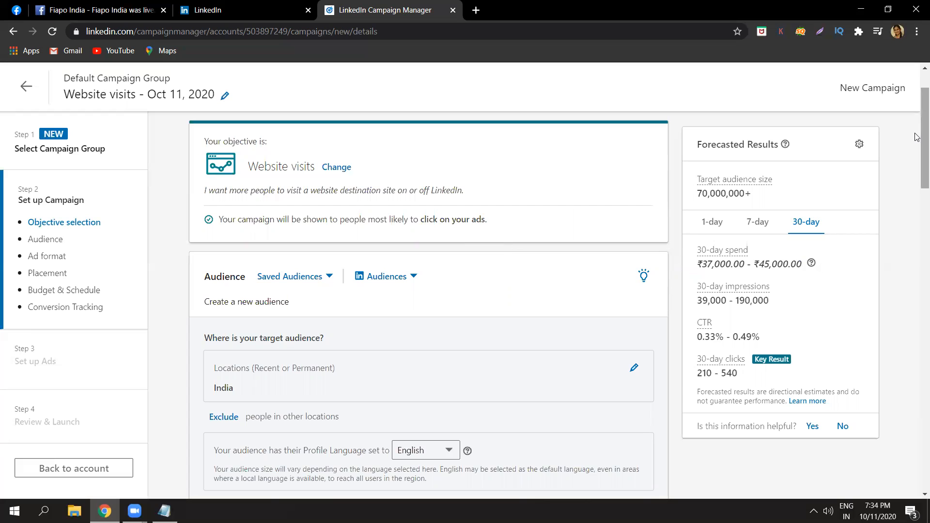
Replace India with Bengaluru, Karnataka, India as the target audience location, and clear the location search.
{"action": "left_click_drag", "start_coordinate": [917, 137], "coordinate": [917, 159]}
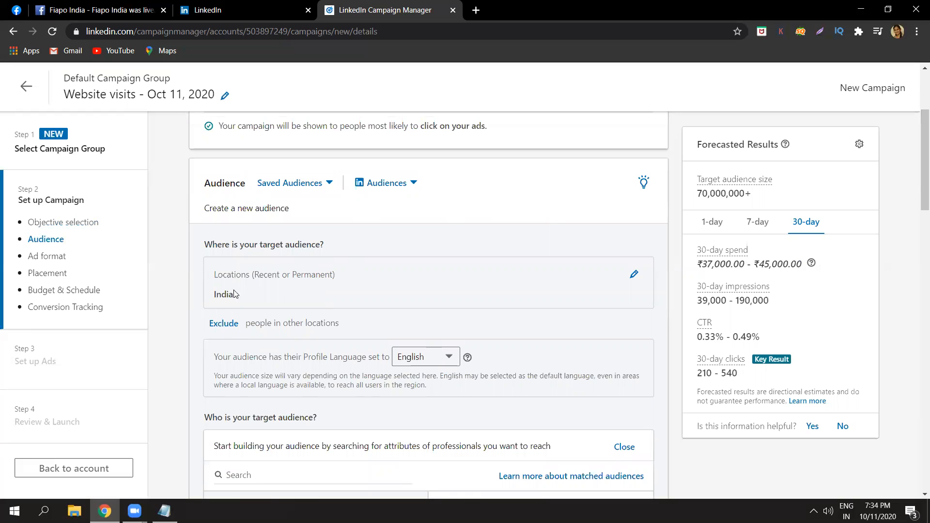
{"action": "left_click", "coordinate": [635, 275]}
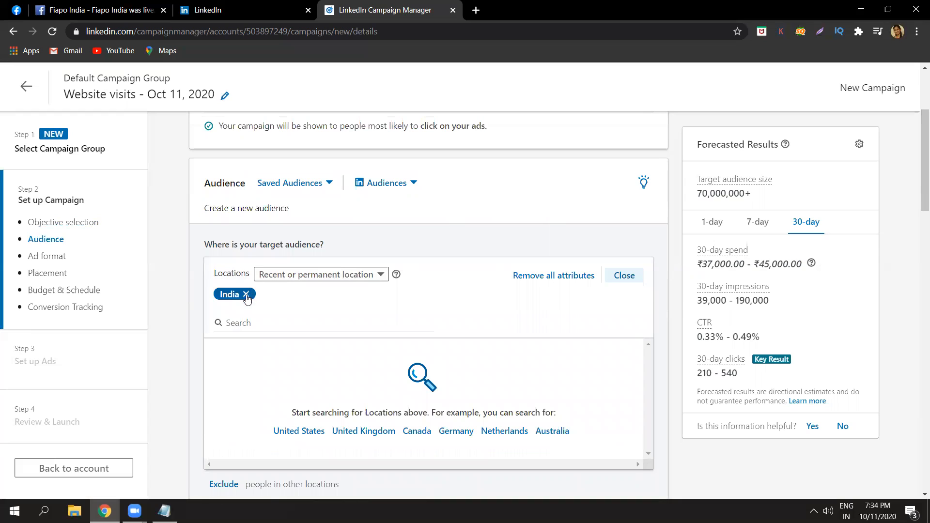
{"action": "left_click", "coordinate": [247, 323]}
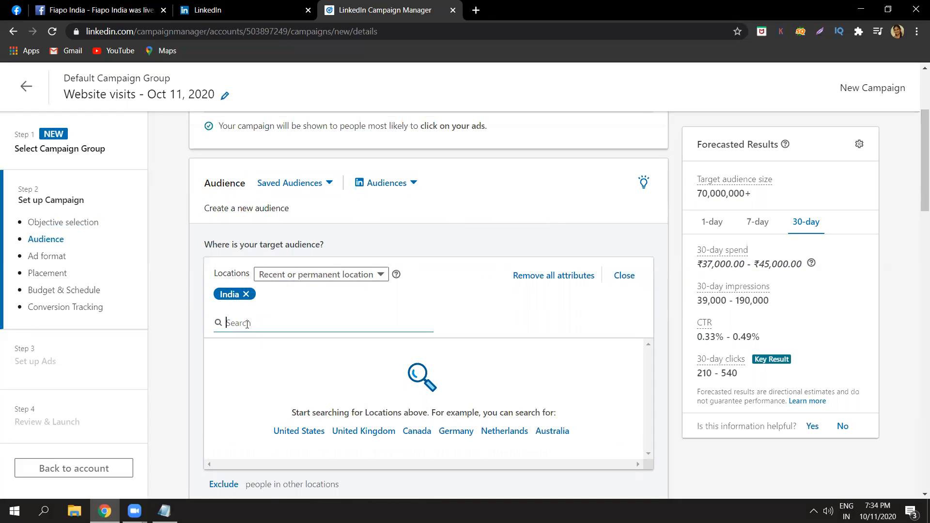
{"action": "type", "text": "bang"}
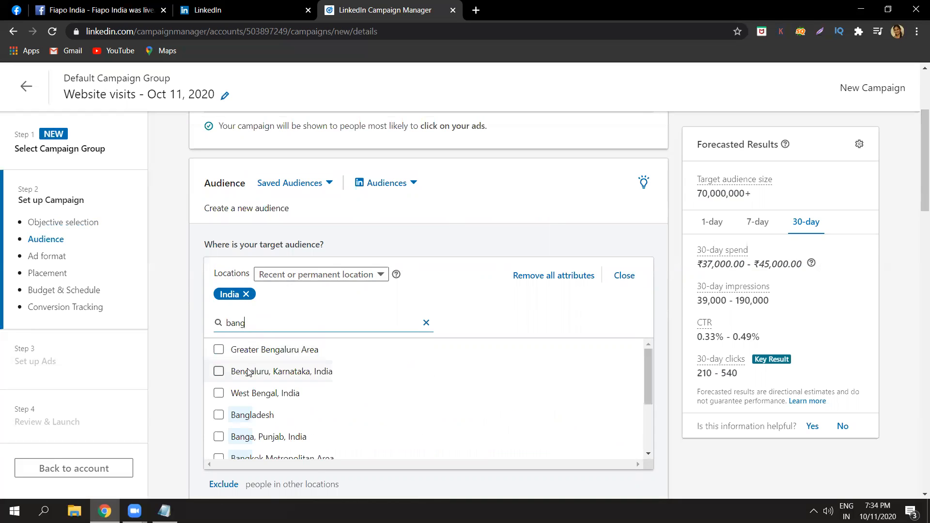
{"action": "left_click", "coordinate": [219, 371]}
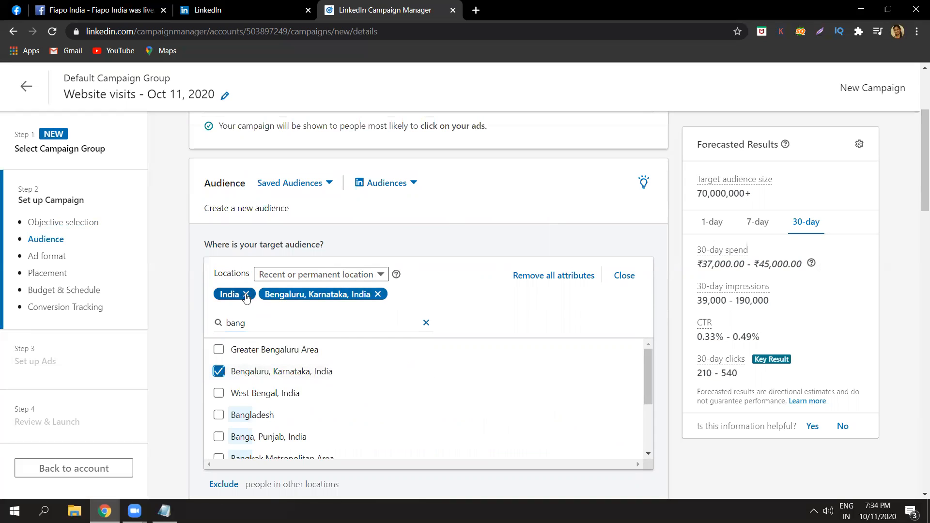
{"action": "left_click", "coordinate": [246, 294]}
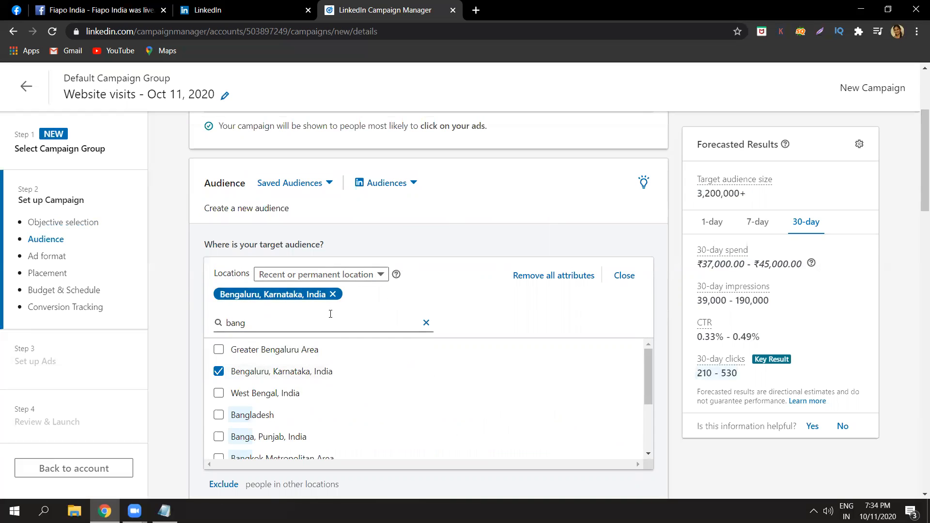
{"action": "left_click", "coordinate": [425, 323]}
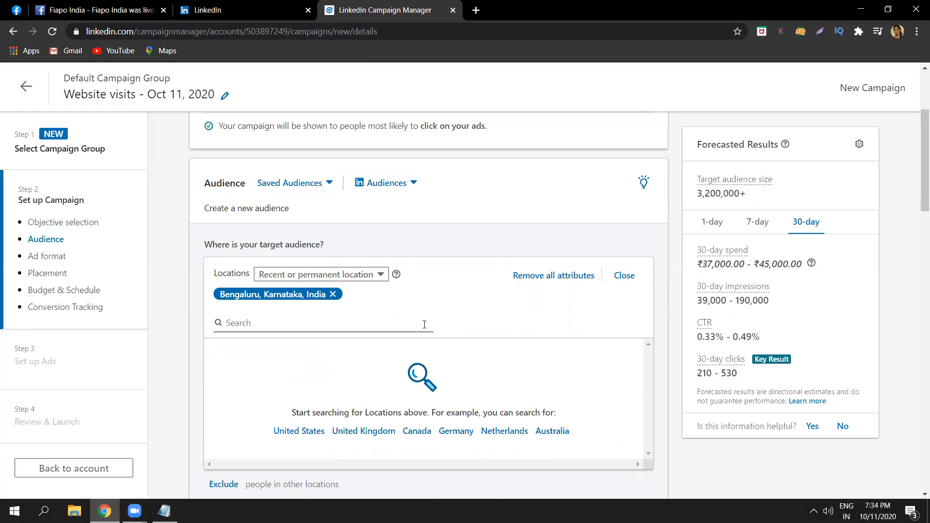
Search the target locations for "telangana" to view the available regions and cities, and clear the search without selecting any.
{"action": "type", "text": "te"}
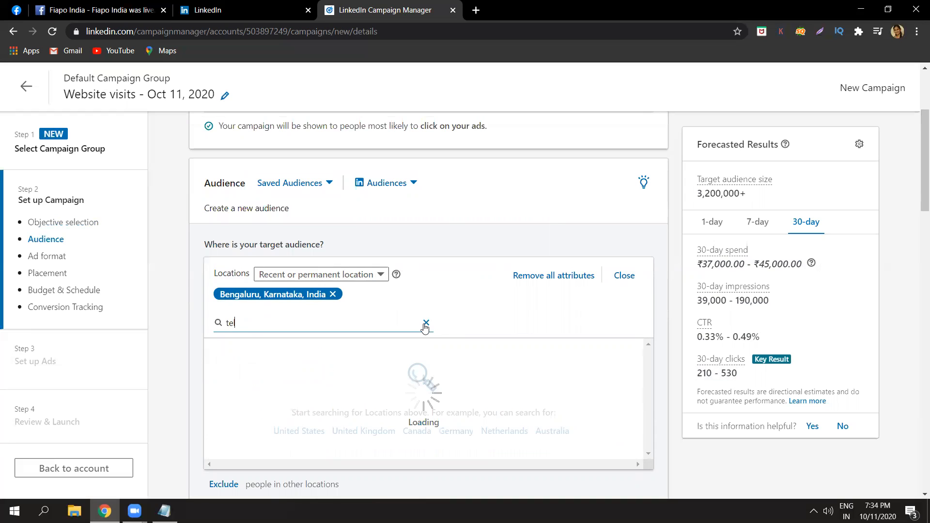
{"action": "type", "text": "langana"}
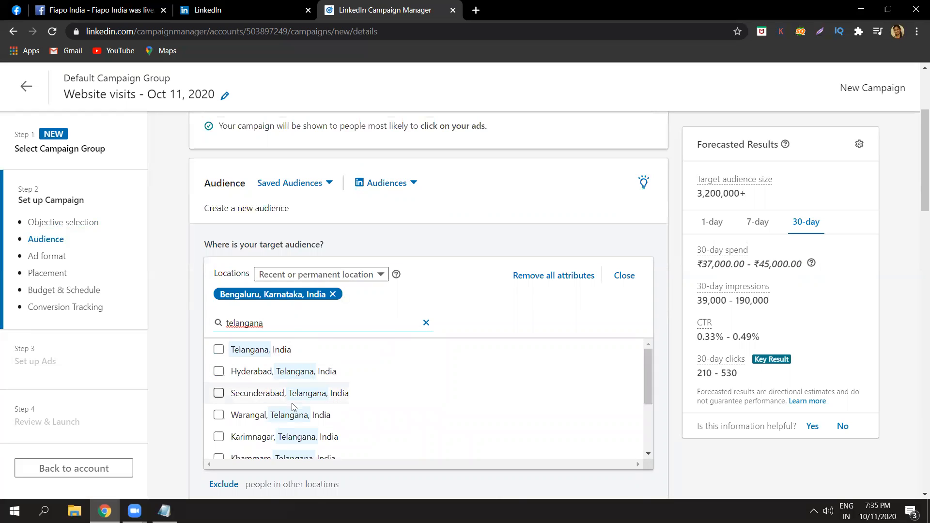
{"action": "left_click", "coordinate": [427, 323]}
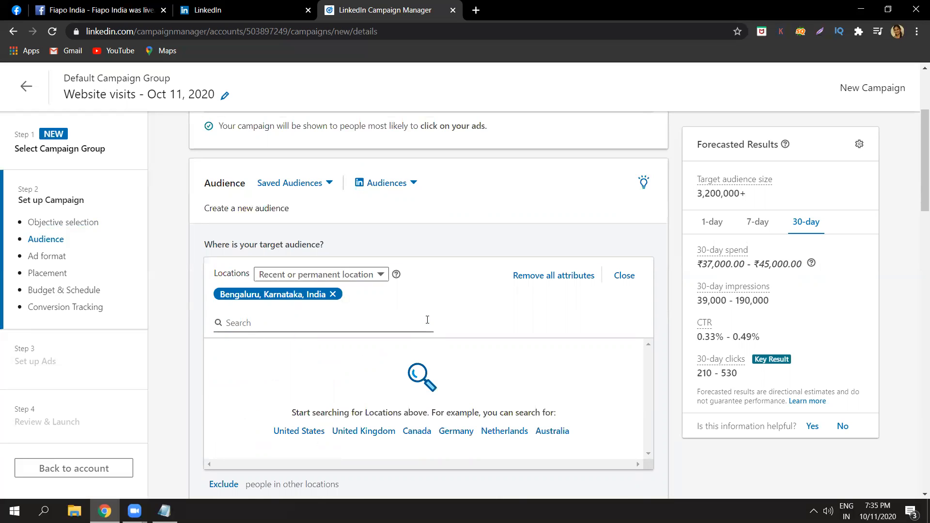
{"action": "left_click", "coordinate": [337, 327]}
{"action": "left_click", "coordinate": [200, 360]}
Open the option to exclude people in other locations to view its search, and close it without excluding any location.
{"action": "left_click_drag", "start_coordinate": [916, 134], "coordinate": [917, 210]}
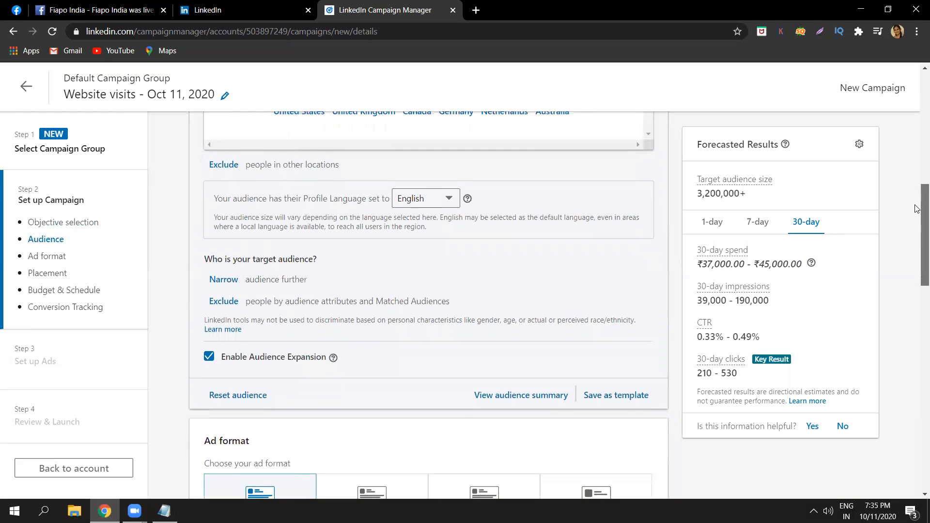
{"action": "left_click", "coordinate": [223, 164]}
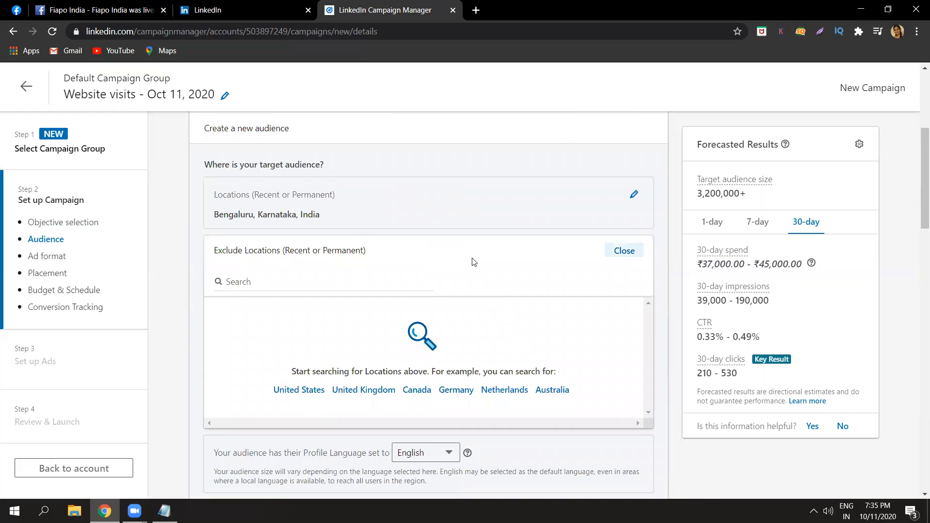
{"action": "left_click", "coordinate": [416, 280]}
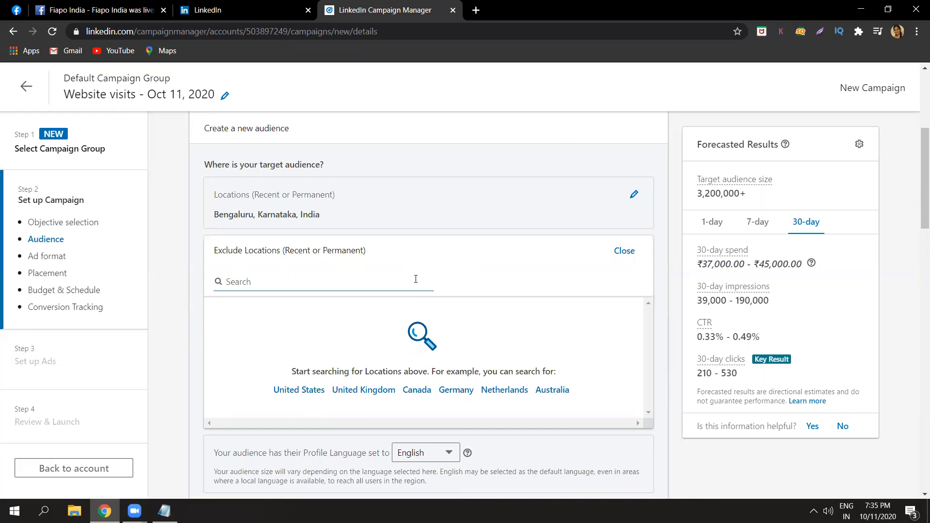
{"action": "left_click", "coordinate": [624, 250]}
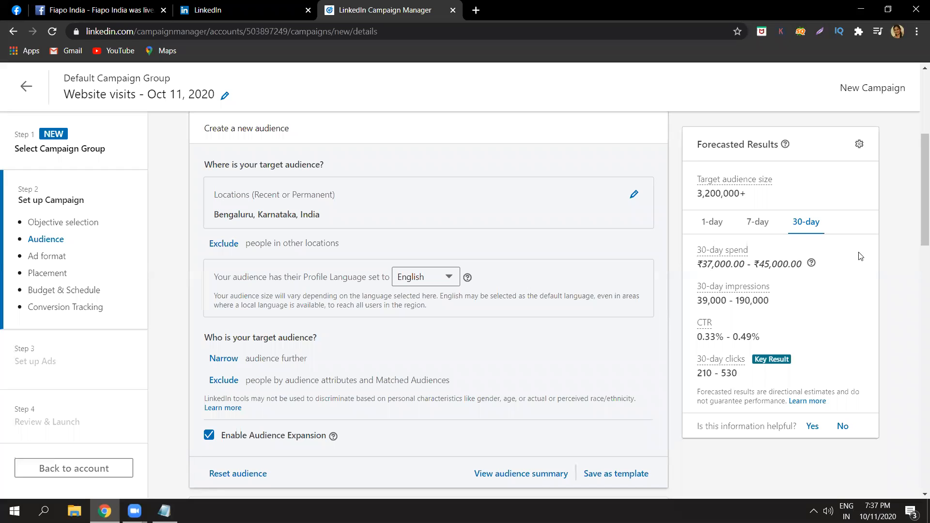
Start narrowing the target audience further and open the Company group of the audience attributes.
{"action": "left_click_drag", "start_coordinate": [917, 237], "coordinate": [917, 268]}
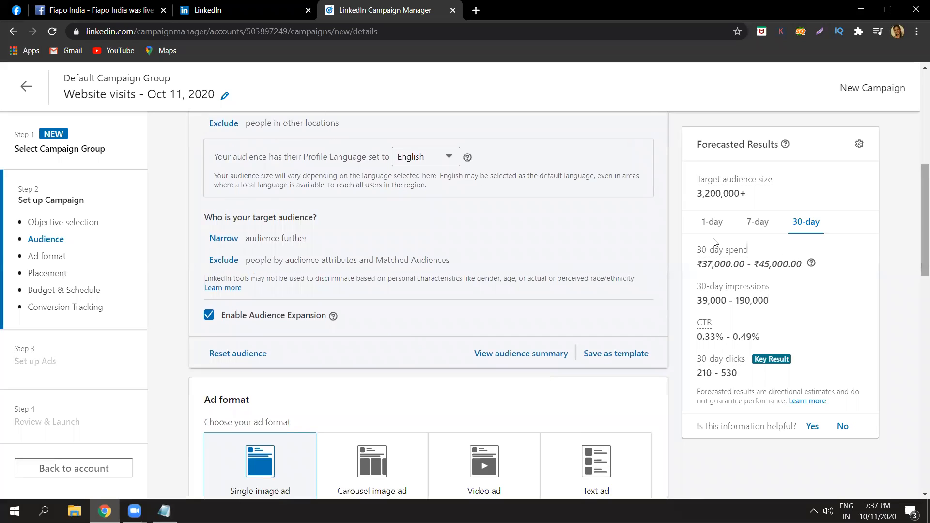
{"action": "left_click", "coordinate": [236, 240]}
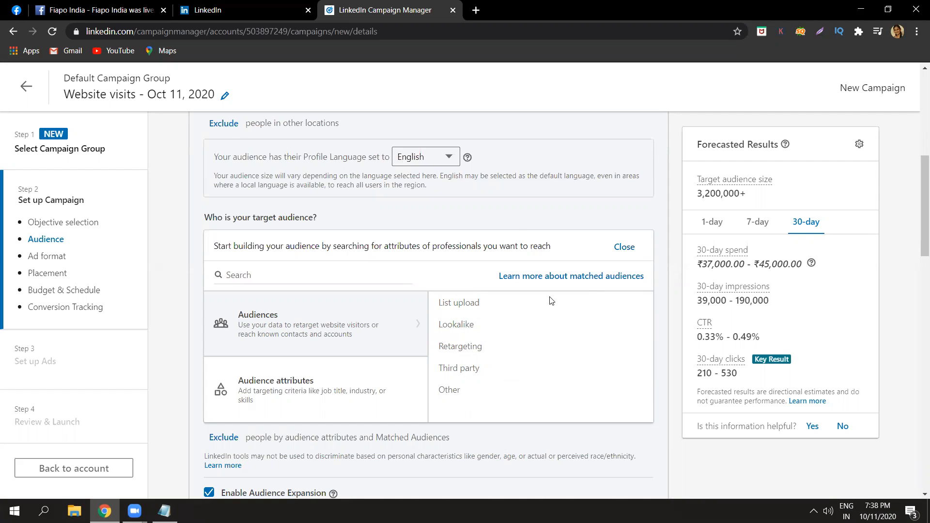
{"action": "left_click", "coordinate": [297, 412]}
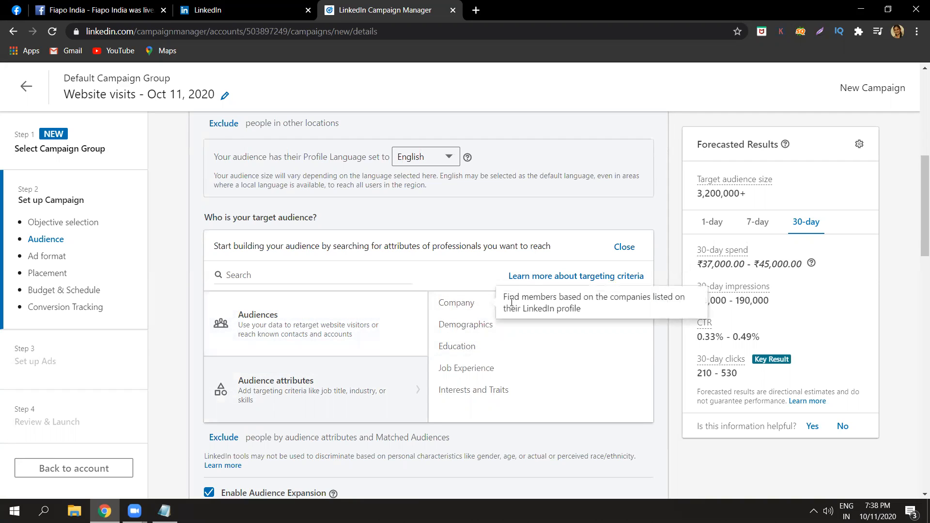
{"action": "left_click", "coordinate": [467, 305]}
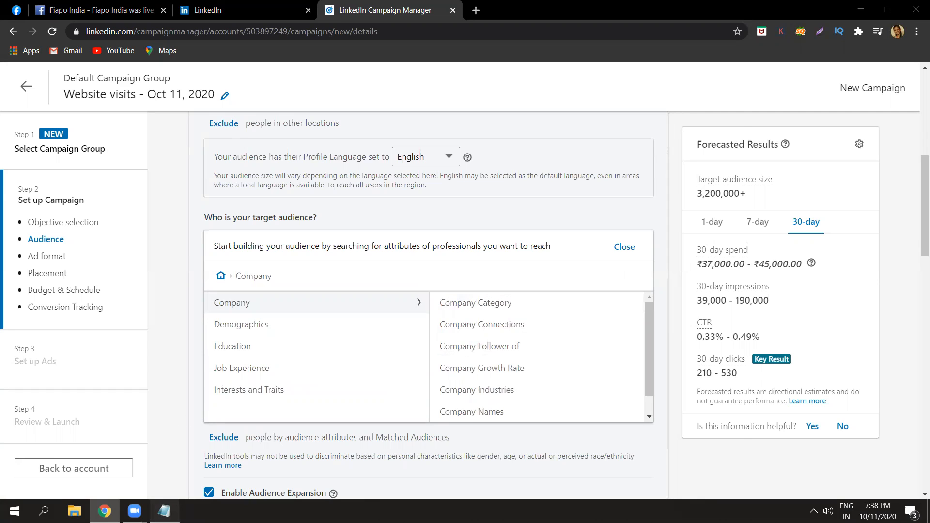
Switch to the Notepad notes, add the line "company, person" under PAGE..., and return to Campaign Manager.
{"action": "left_click", "coordinate": [165, 511]}
{"action": "type", "text": "company, person"}
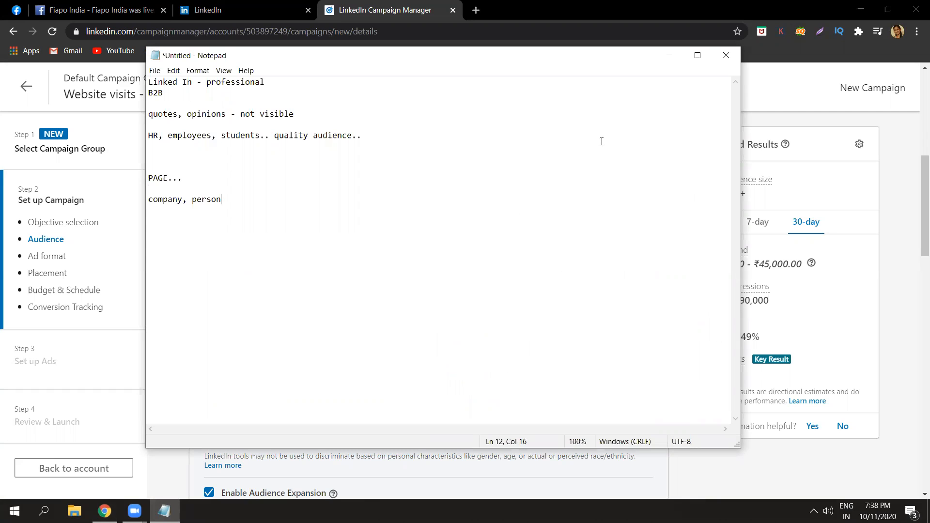
{"action": "left_click", "coordinate": [662, 59]}
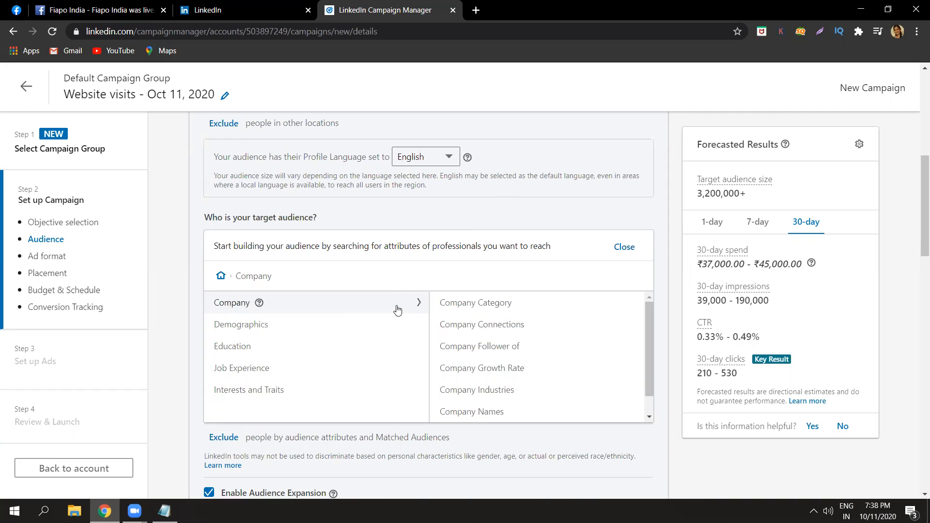
Look through the Company Category options and include Fortune 500 (US only) in the target audience.
{"action": "left_click", "coordinate": [462, 305]}
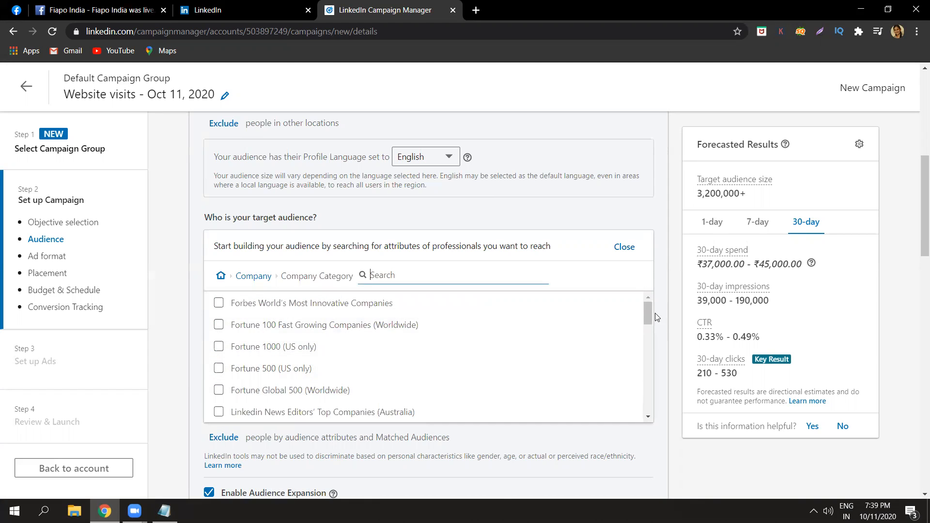
{"action": "left_click_drag", "start_coordinate": [650, 314], "coordinate": [652, 387]}
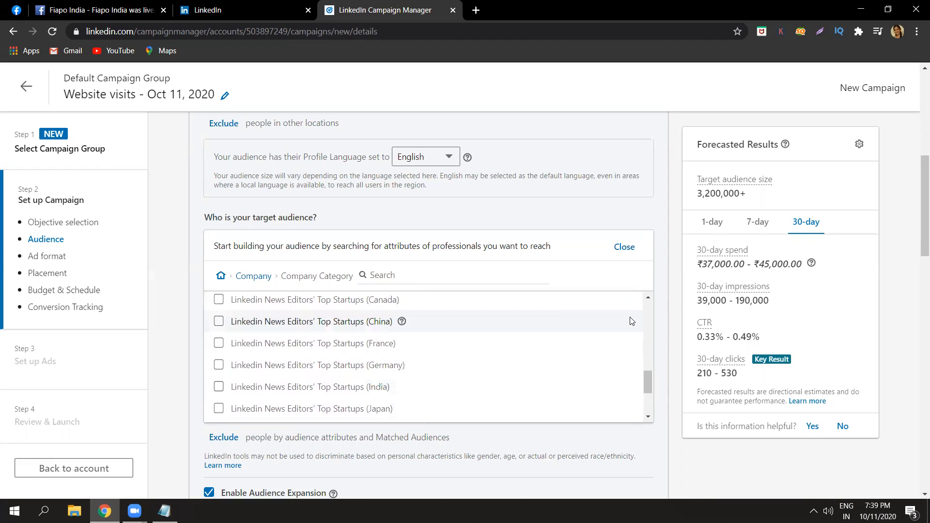
{"action": "left_click_drag", "start_coordinate": [650, 391], "coordinate": [647, 316]}
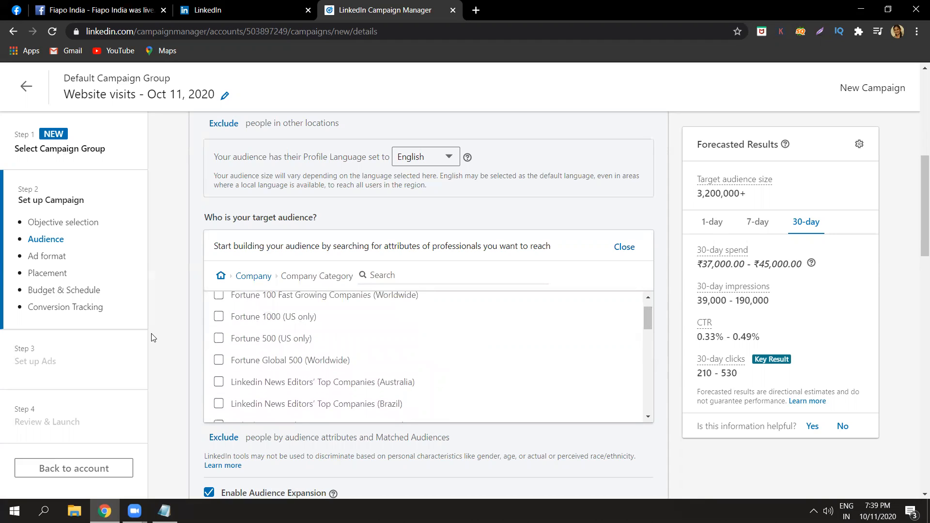
{"action": "left_click", "coordinate": [218, 339]}
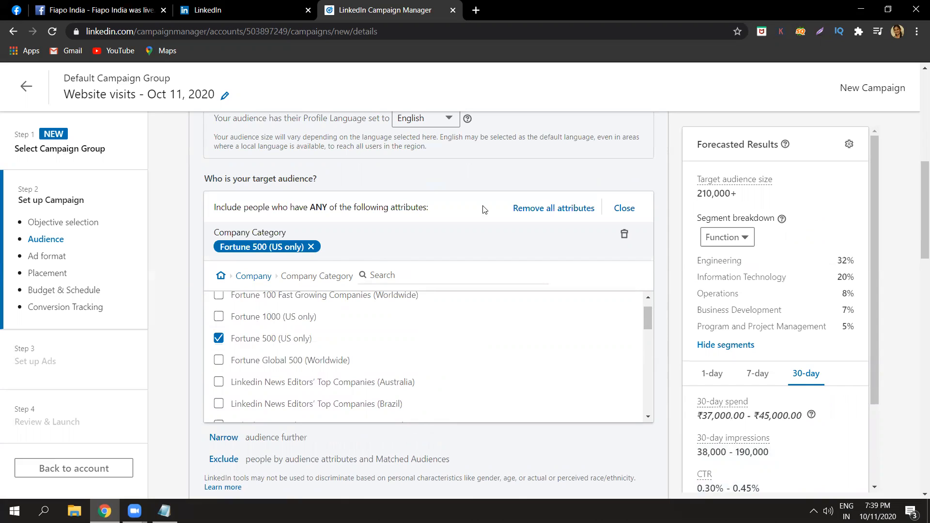
View the Company Follower of option, and include companies with 10% - 20% company growth in the target audience.
{"action": "left_click", "coordinate": [260, 276]}
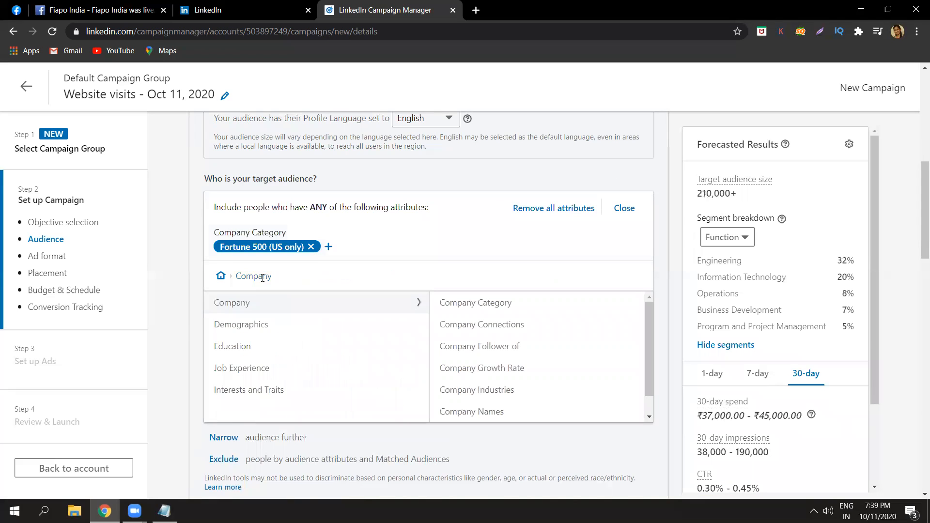
{"action": "left_click", "coordinate": [502, 347]}
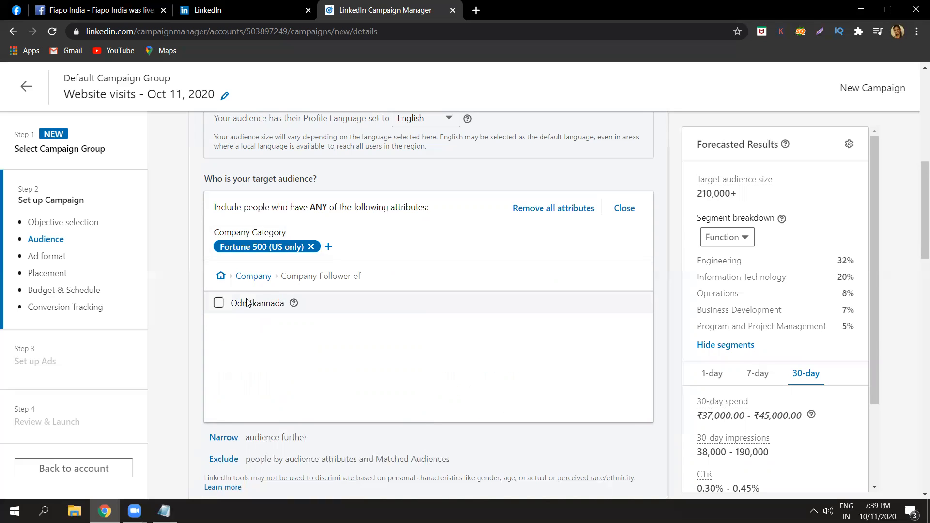
{"action": "left_click", "coordinate": [251, 276]}
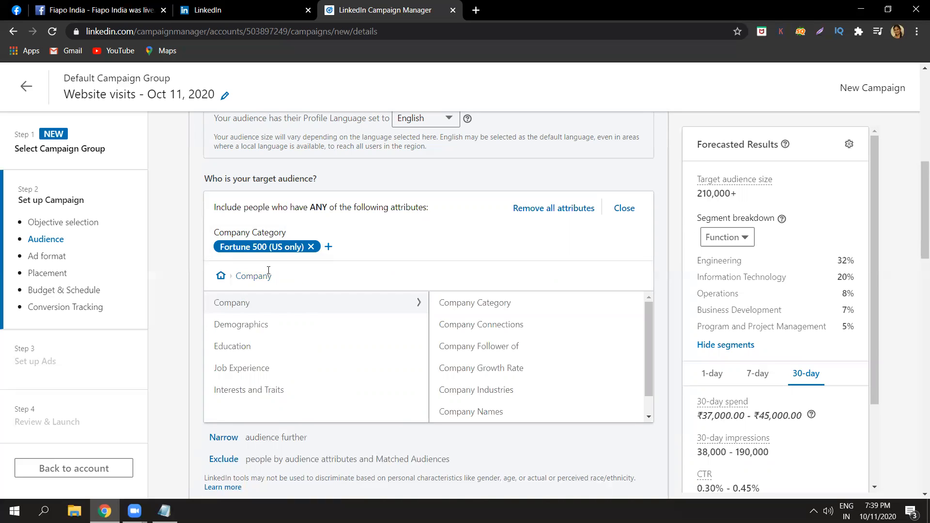
{"action": "left_click", "coordinate": [486, 371]}
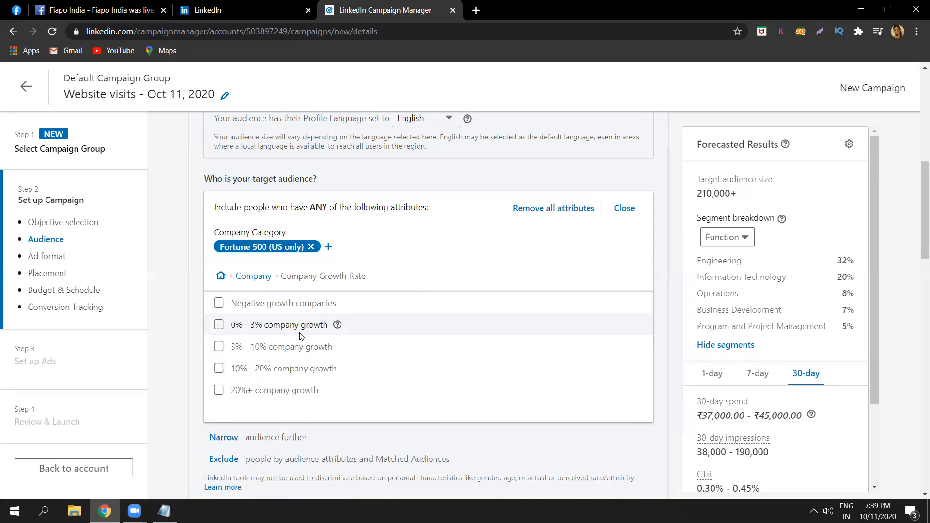
{"action": "left_click", "coordinate": [281, 371]}
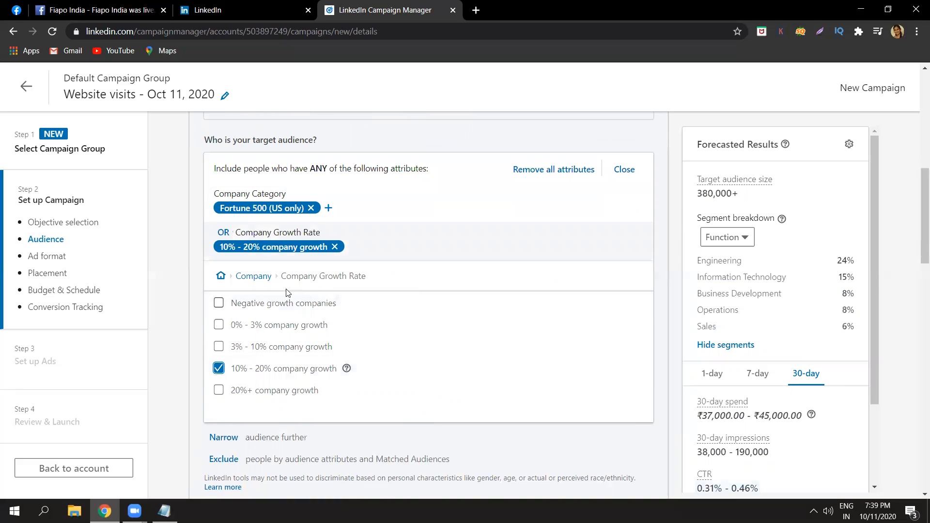
{"action": "left_click", "coordinate": [267, 277]}
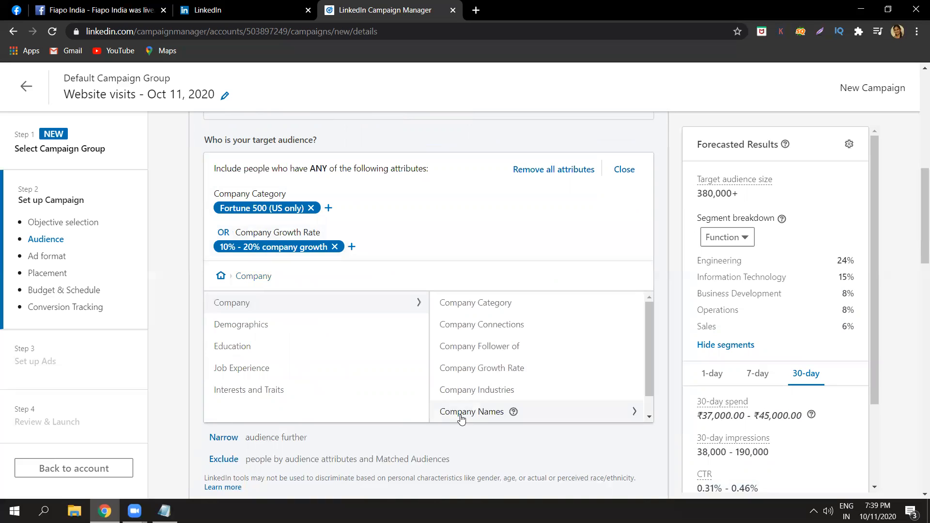
{"action": "left_click", "coordinate": [649, 417]}
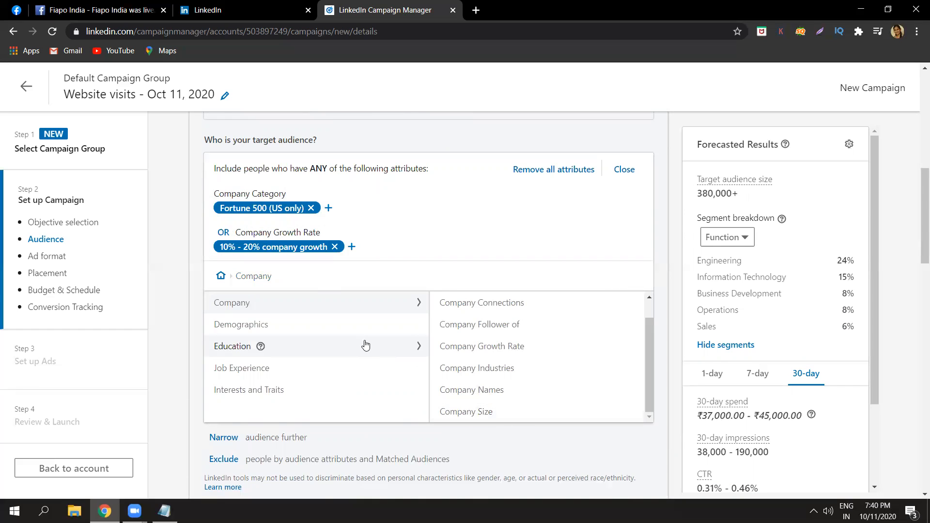
Accept the age non-discrimination certification under Demographics and include only the 25 to 34 member age range.
{"action": "left_click", "coordinate": [348, 325]}
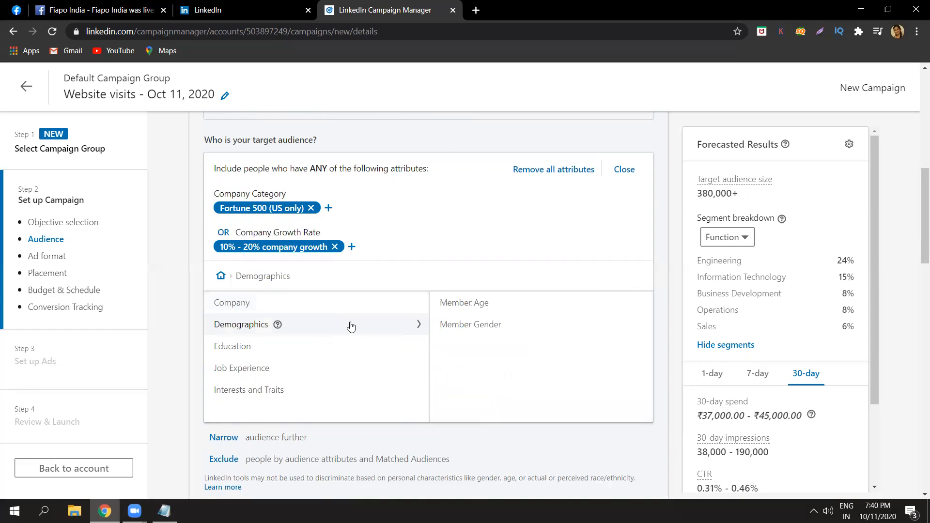
{"action": "left_click", "coordinate": [479, 305]}
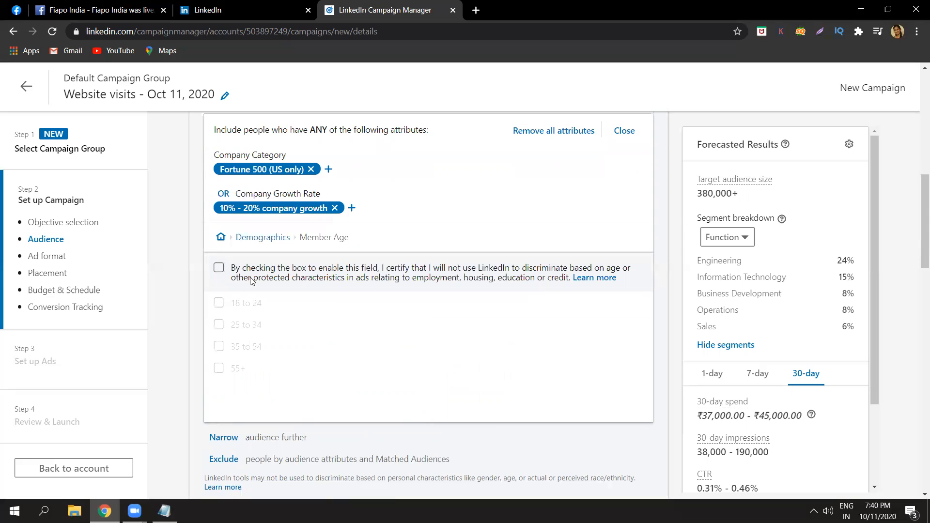
{"action": "left_click", "coordinate": [219, 268]}
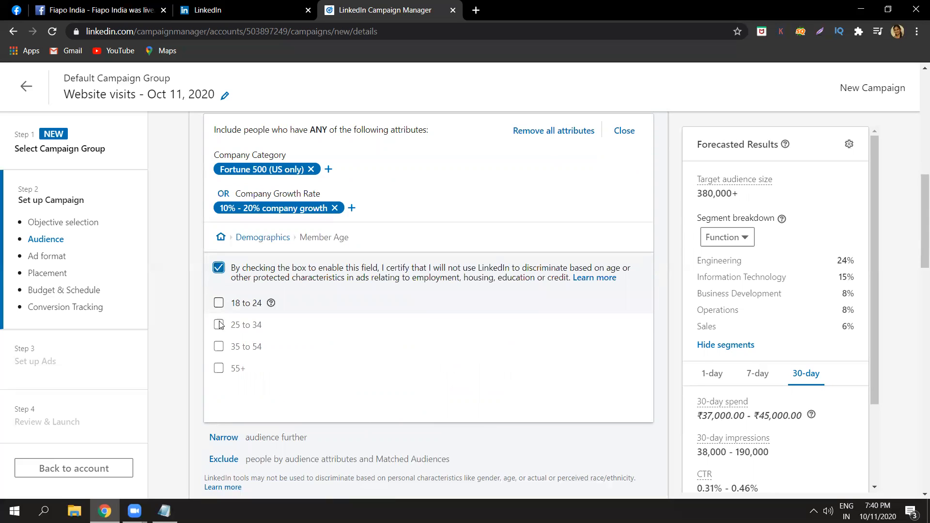
{"action": "left_click", "coordinate": [218, 303]}
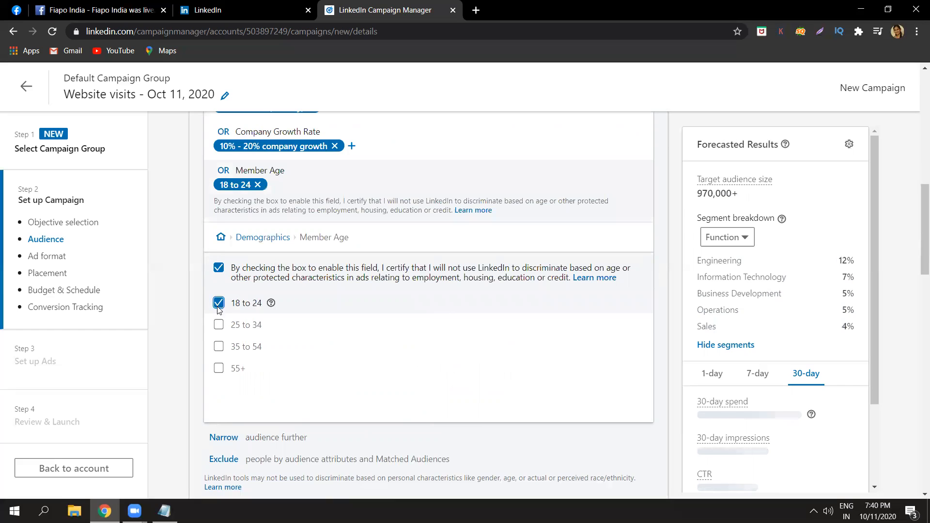
{"action": "left_click", "coordinate": [219, 324]}
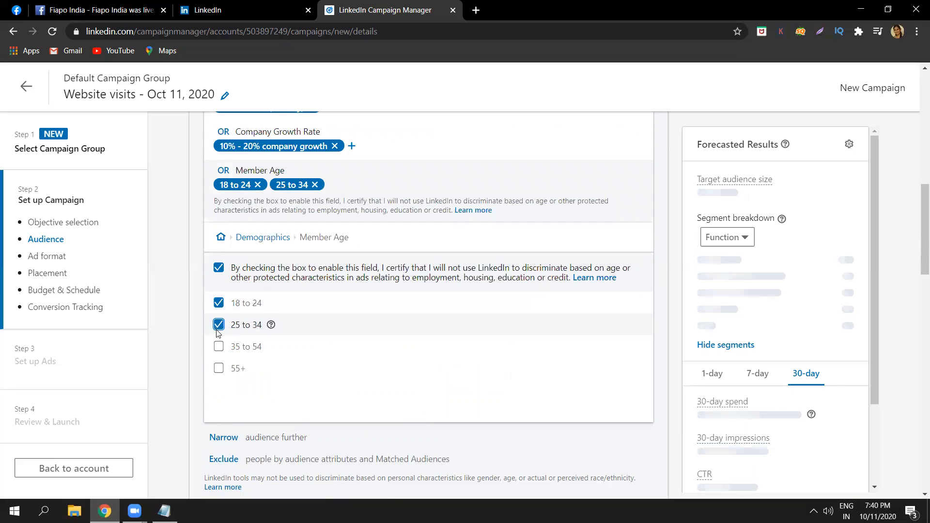
{"action": "left_click", "coordinate": [218, 303]}
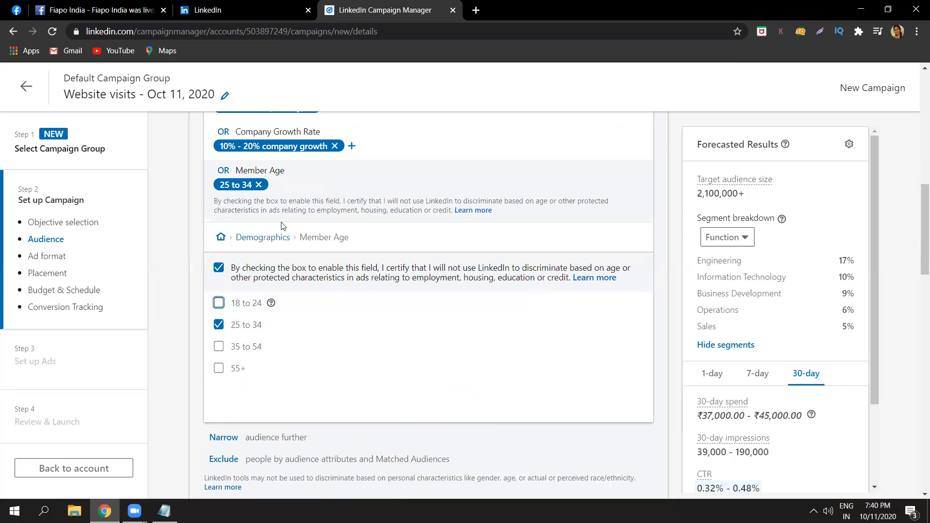
Accept the gender non-discrimination certification, try the Female and Male member gender options, and remove both again.
{"action": "left_click", "coordinate": [272, 241]}
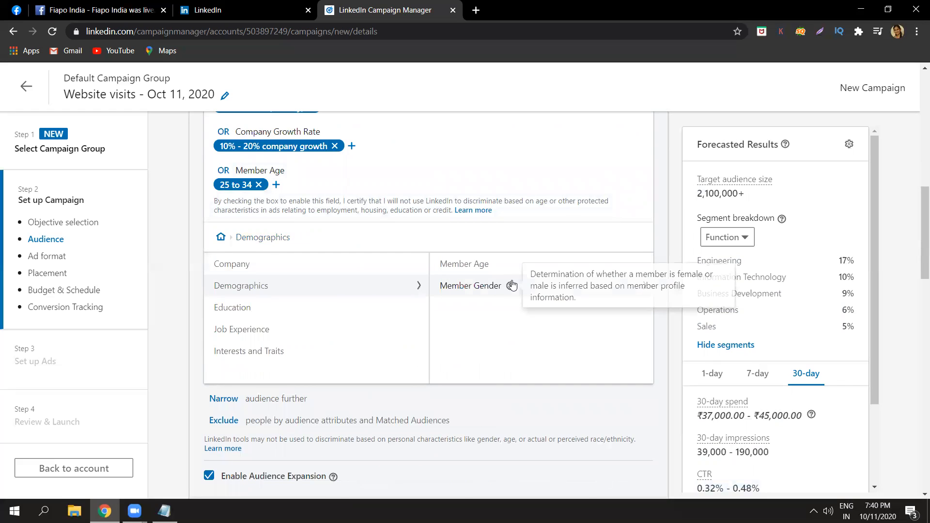
{"action": "left_click", "coordinate": [490, 286]}
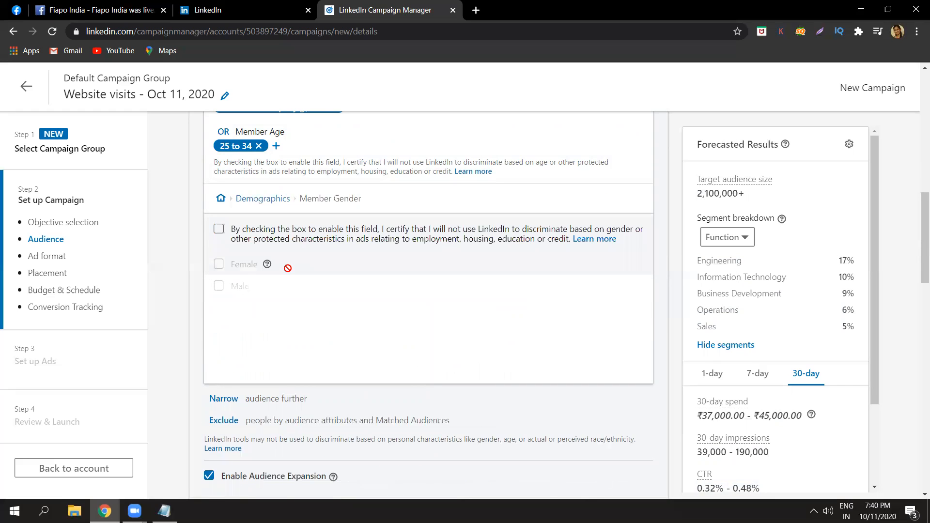
{"action": "left_click", "coordinate": [219, 230]}
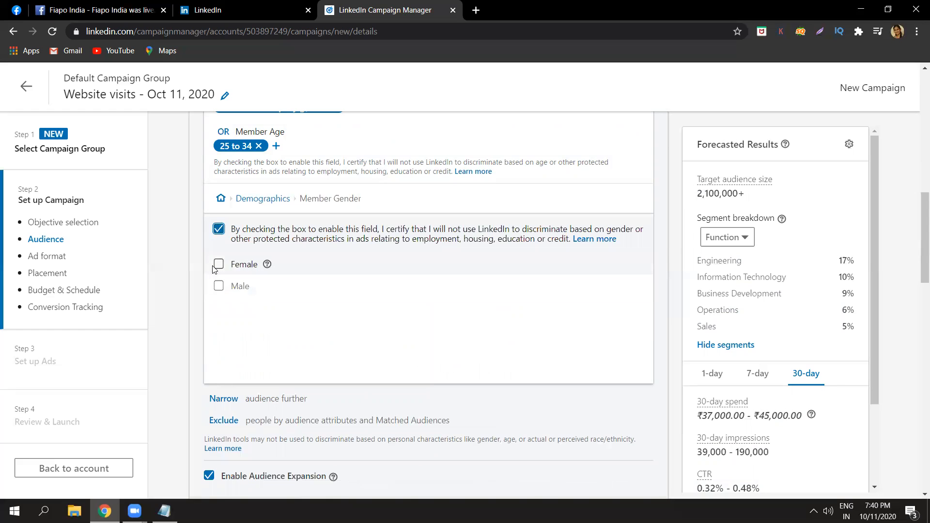
{"action": "left_click", "coordinate": [218, 265]}
{"action": "left_click", "coordinate": [218, 286]}
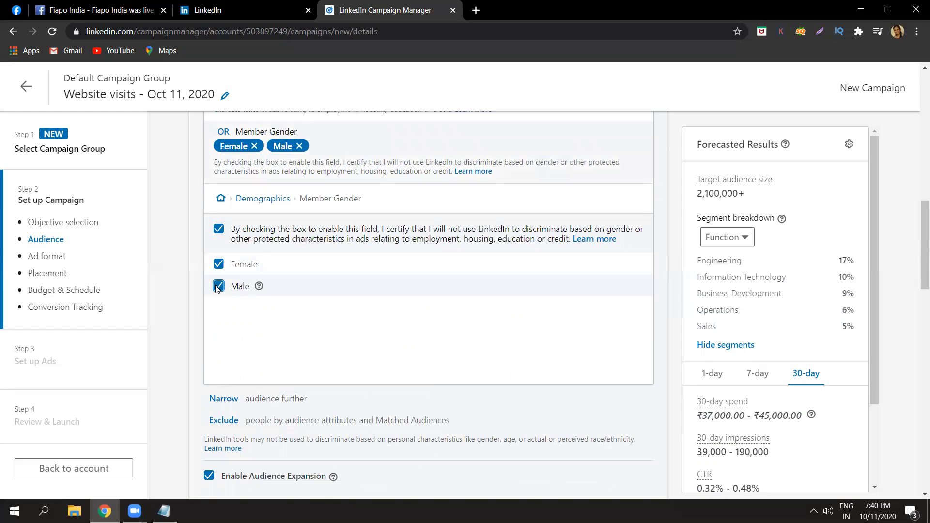
{"action": "left_click", "coordinate": [218, 286]}
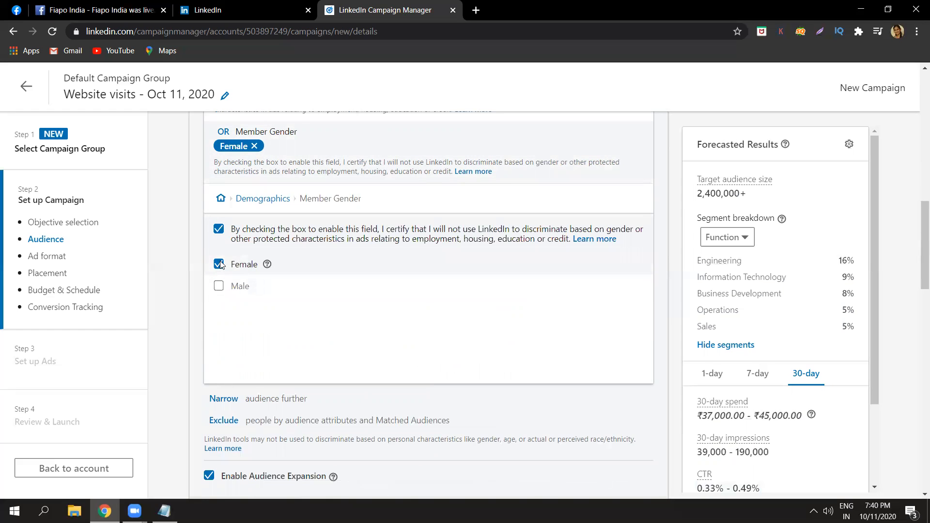
{"action": "left_click", "coordinate": [218, 264]}
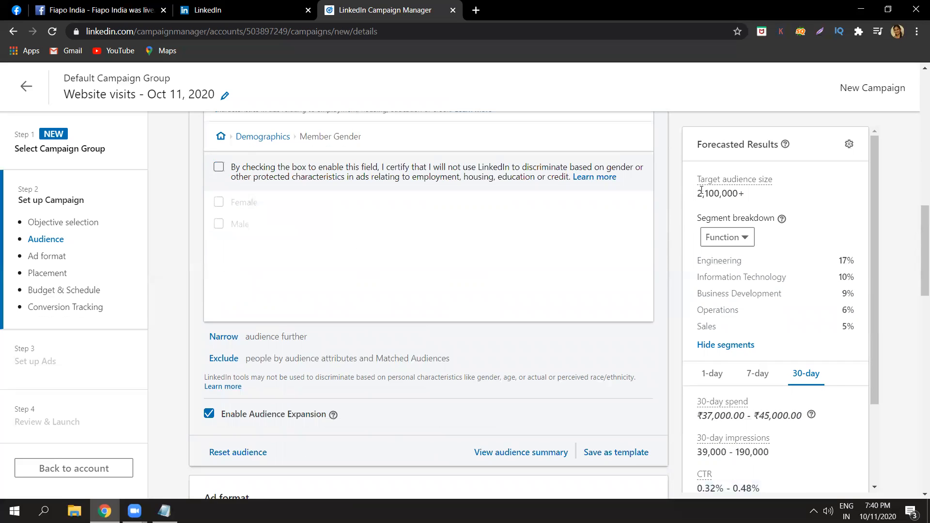
Search the Education degrees for "bache" and include Bachelor's degree in the target audience.
{"action": "left_click", "coordinate": [278, 137]}
{"action": "left_click", "coordinate": [281, 206]}
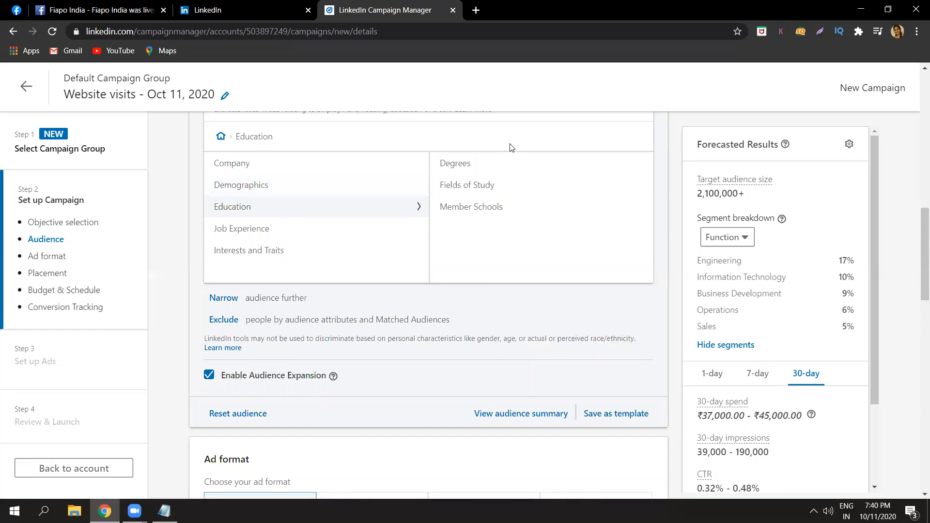
{"action": "left_click", "coordinate": [512, 162]}
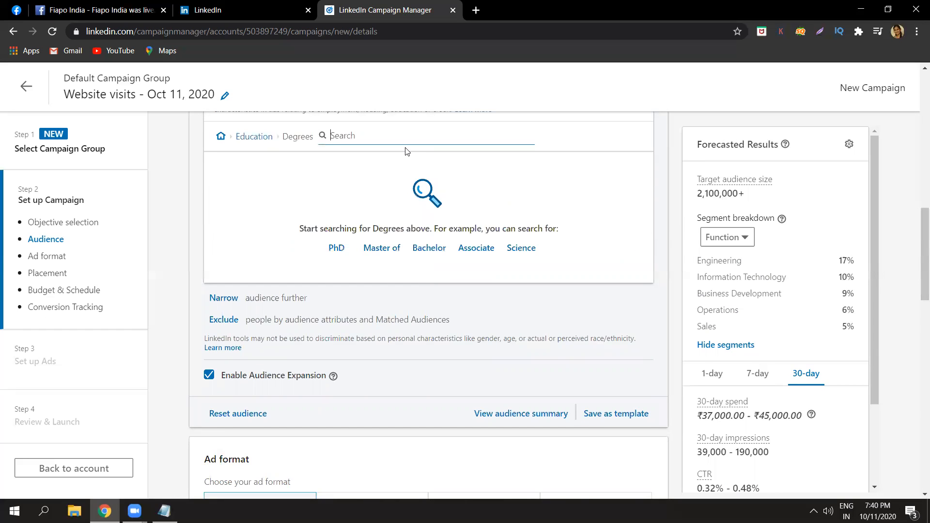
{"action": "type", "text": "bache"}
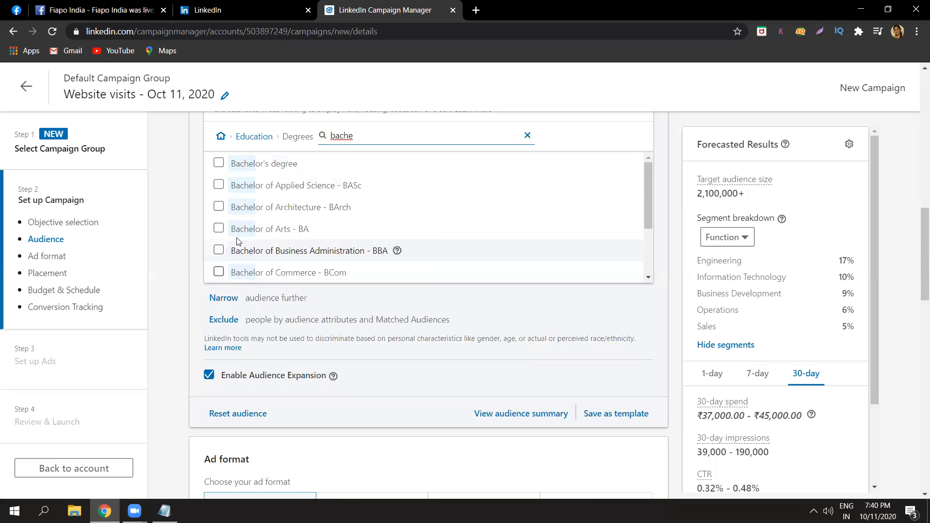
{"action": "left_click", "coordinate": [218, 163]}
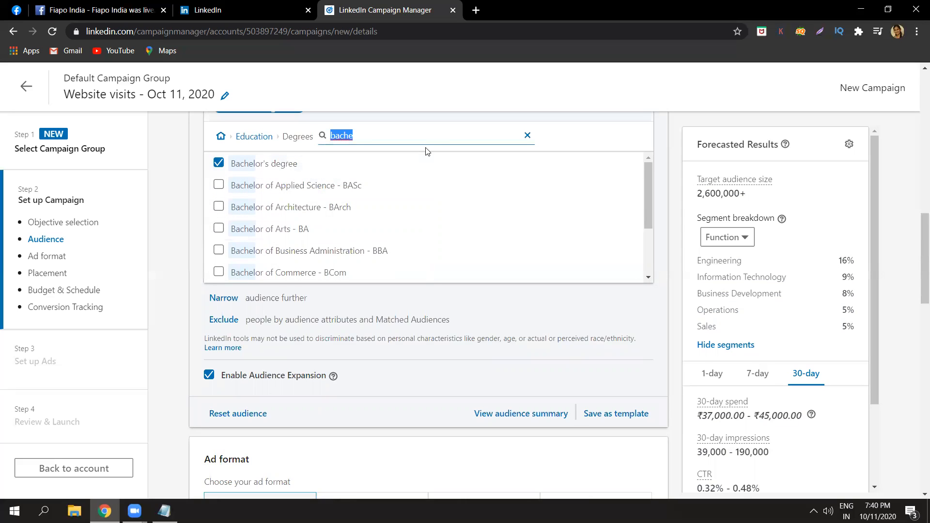
Search the Fields of Study for "digital" and "market", and include Marketing in the target audience.
{"action": "left_click", "coordinate": [267, 138]}
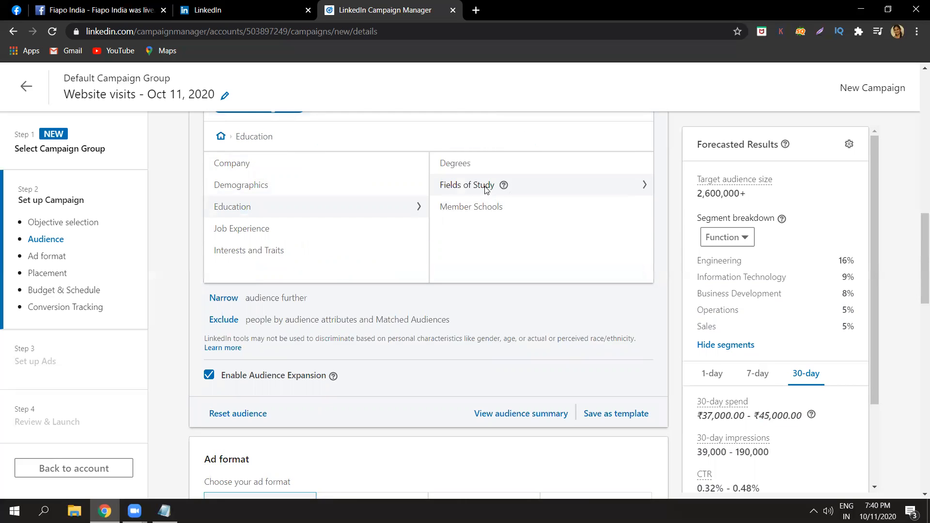
{"action": "left_click", "coordinate": [486, 187]}
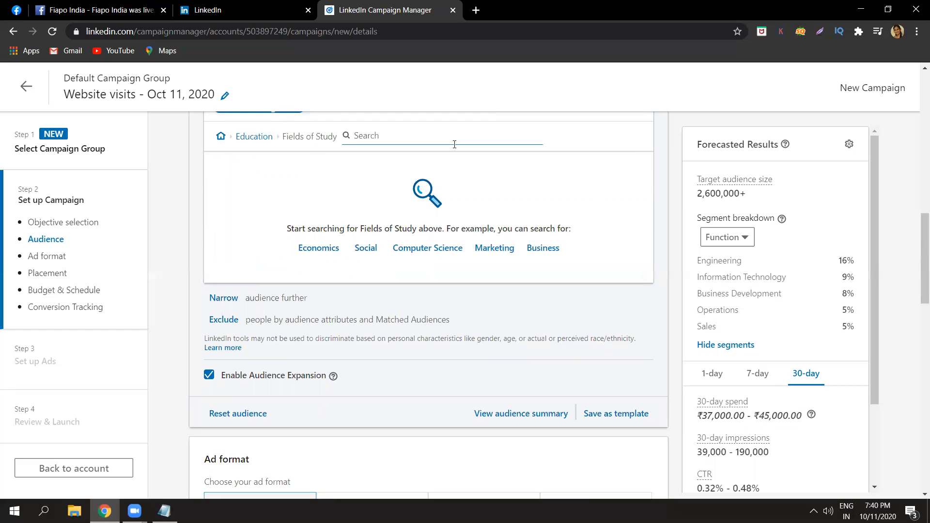
{"action": "type", "text": "digital"}
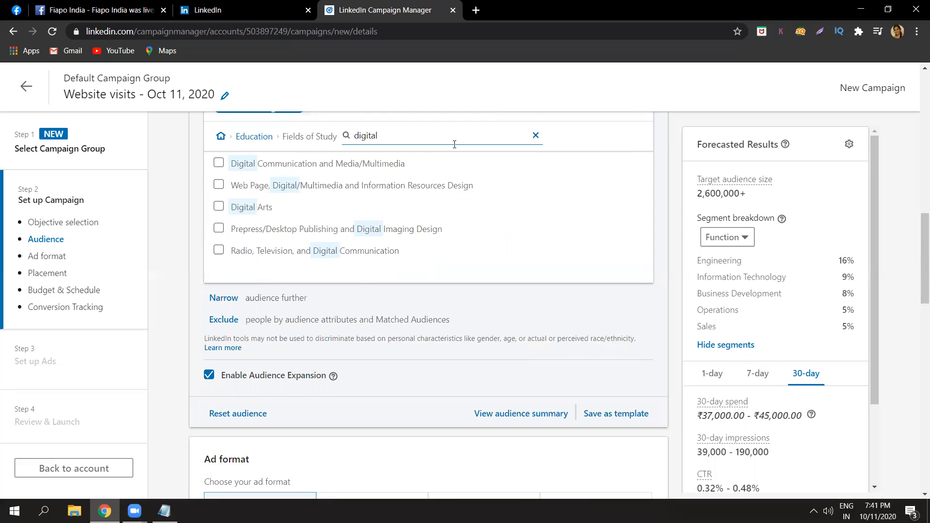
{"action": "key", "text": "BackSpace"}
{"action": "key", "text": "BackSpace"}
{"action": "key", "text": "BackSpace"}
{"action": "key", "text": "BackSpace"}
{"action": "key", "text": "BackSpace"}
{"action": "key", "text": "BackSpace"}
{"action": "key", "text": "BackSpace"}
{"action": "type", "text": "market"}
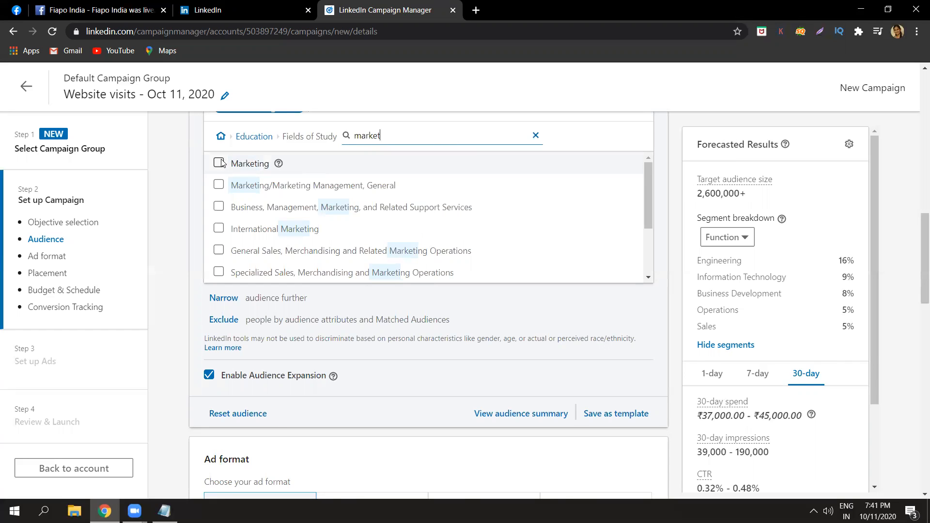
{"action": "left_click", "coordinate": [219, 162]}
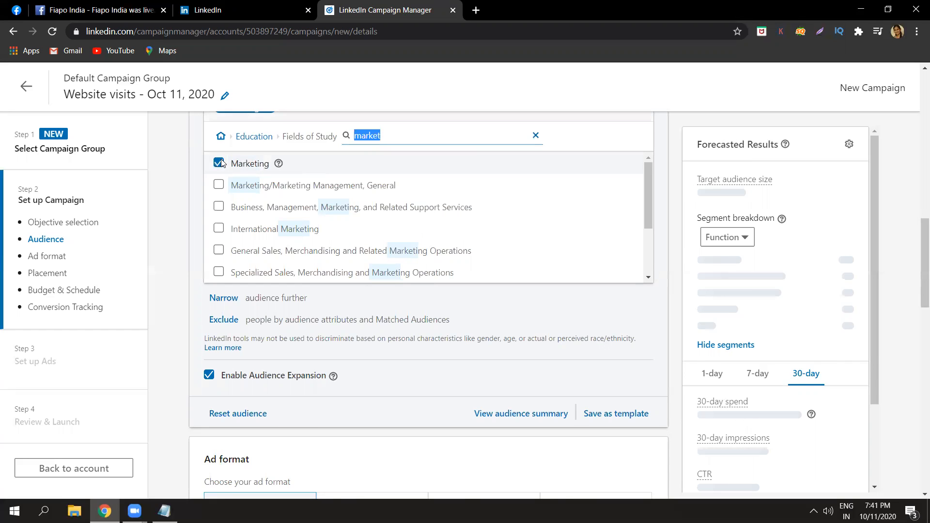
Search the Member Schools under Education for "univer" and "jawa", and clear the search.
{"action": "left_click", "coordinate": [256, 139]}
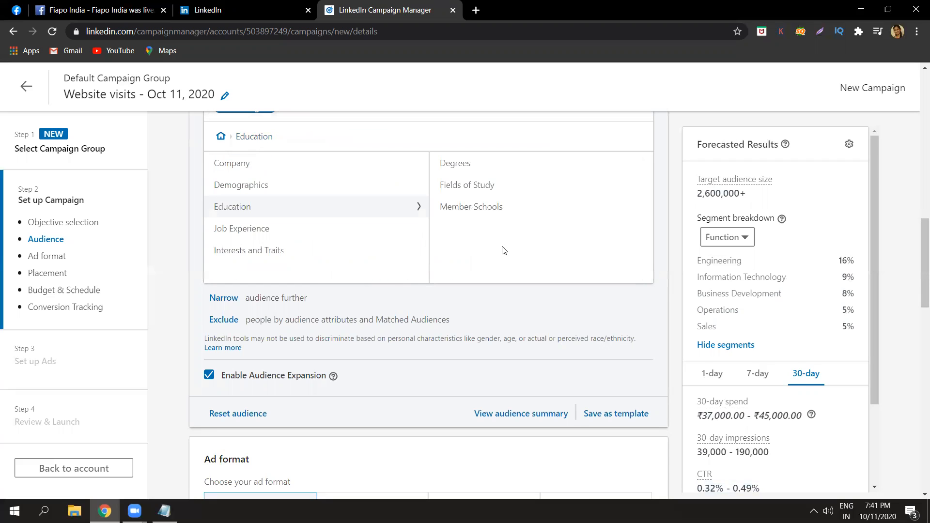
{"action": "left_click", "coordinate": [490, 207]}
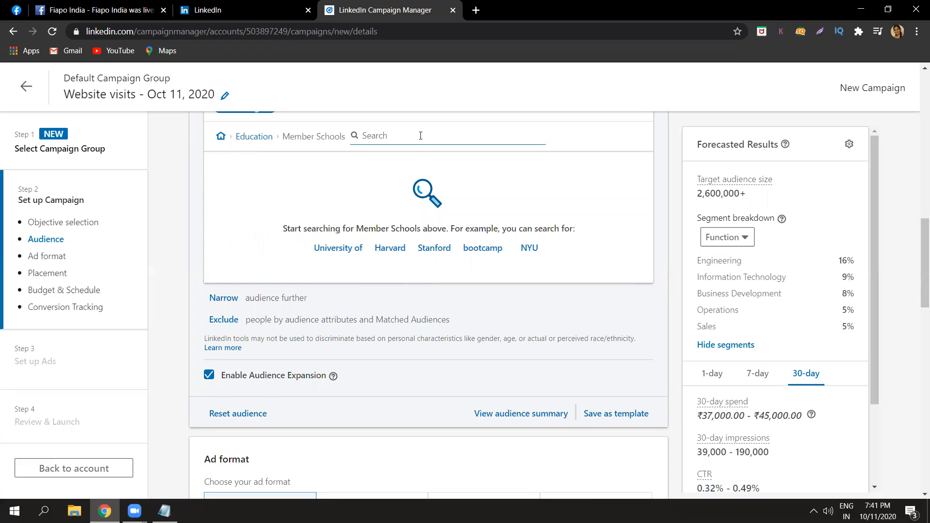
{"action": "type", "text": "univ"}
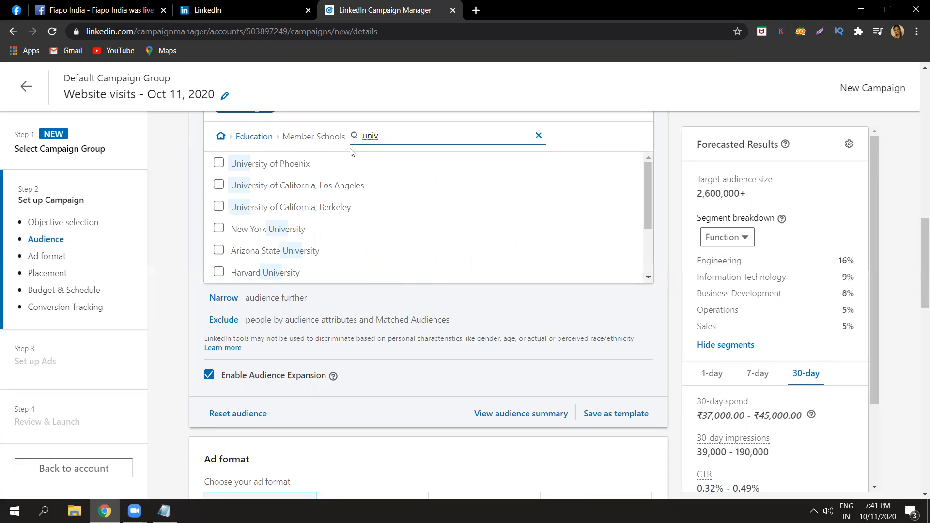
{"action": "type", "text": "er"}
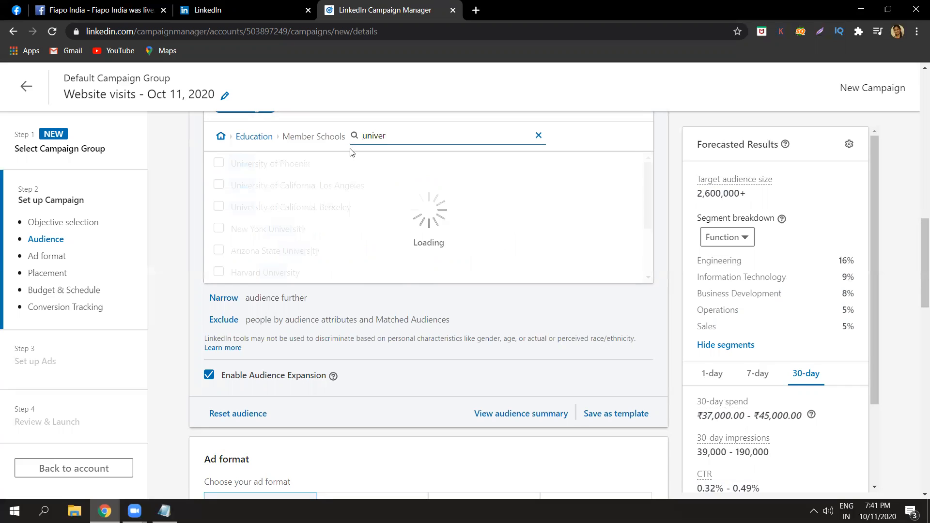
{"action": "key", "text": "BackSpace"}
{"action": "key", "text": "BackSpace"}
{"action": "key", "text": "BackSpace"}
{"action": "key", "text": "BackSpace"}
{"action": "key", "text": "BackSpace"}
{"action": "key", "text": "BackSpace"}
{"action": "type", "text": "jawa"}
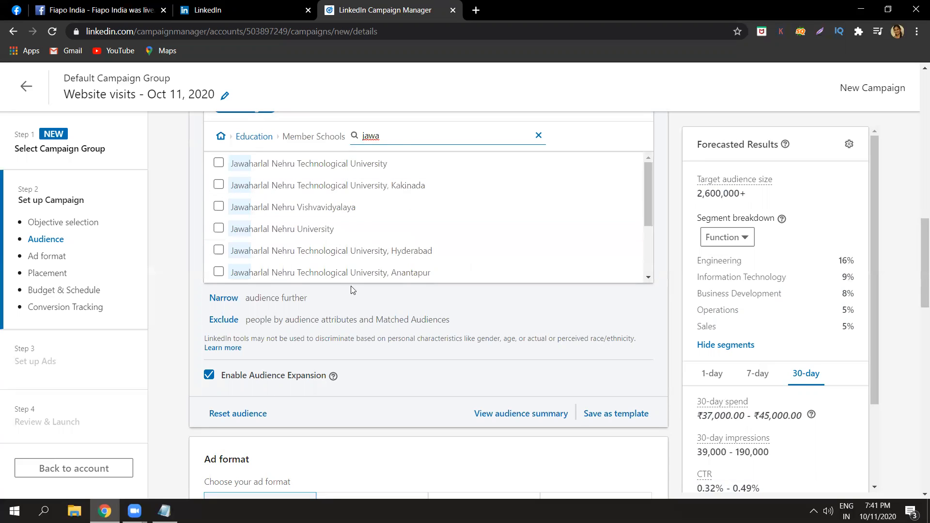
{"action": "double_click", "coordinate": [403, 136]}
{"action": "key", "text": "BackSpace"}
{"action": "left_click", "coordinate": [266, 137]}
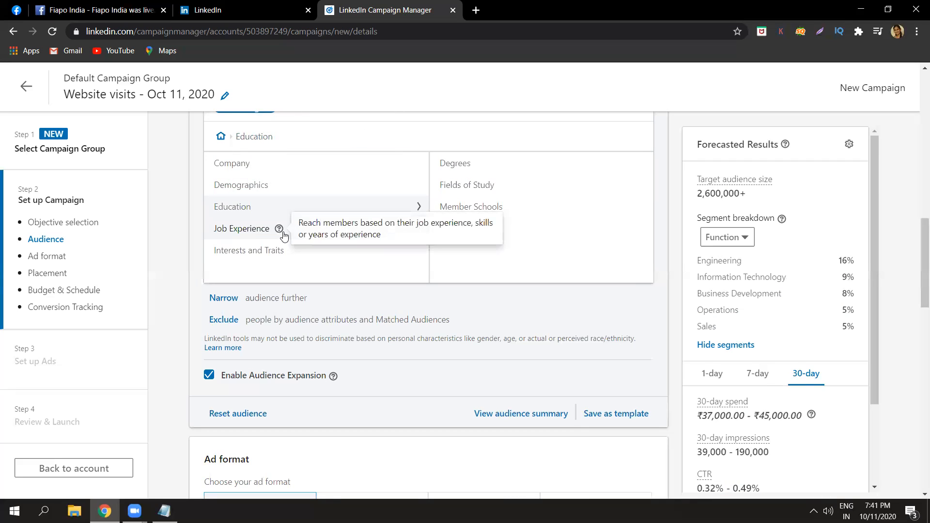
Search the Job Functions under Job Experience for "mark" and include the Marketing function in the target audience.
{"action": "left_click", "coordinate": [259, 230]}
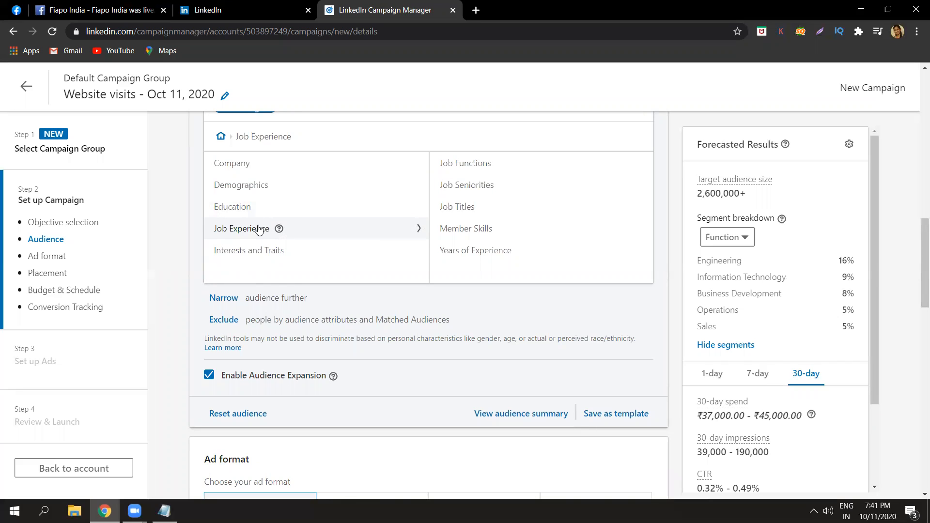
{"action": "left_click", "coordinate": [444, 169]}
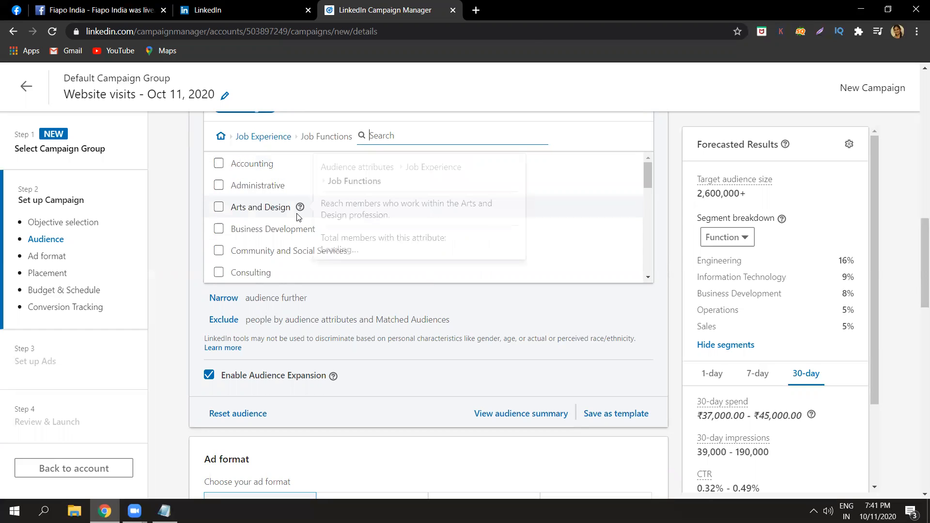
{"action": "type", "text": "mark"}
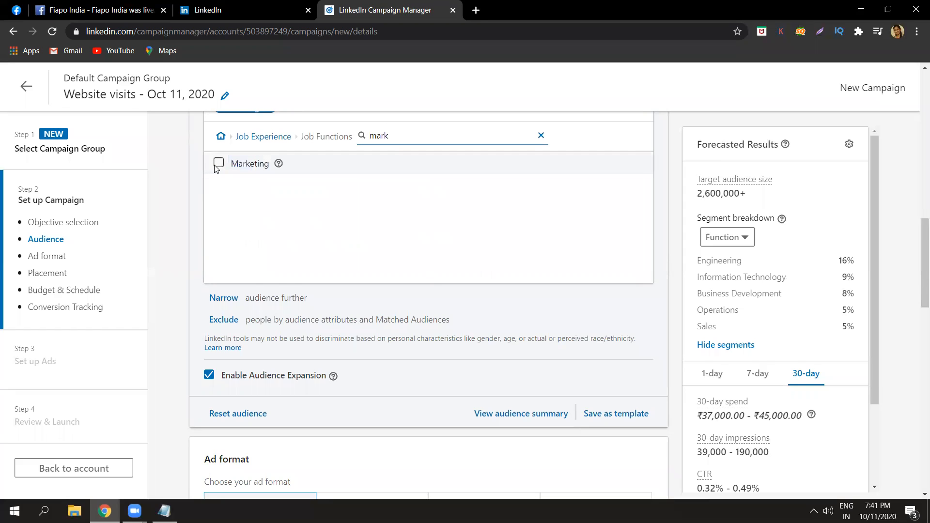
{"action": "left_click", "coordinate": [218, 164]}
Look through the Job Seniorities options, and include the job titles Marketing Manager and Digital Marketing Manager in the target audience.
{"action": "left_click", "coordinate": [266, 137]}
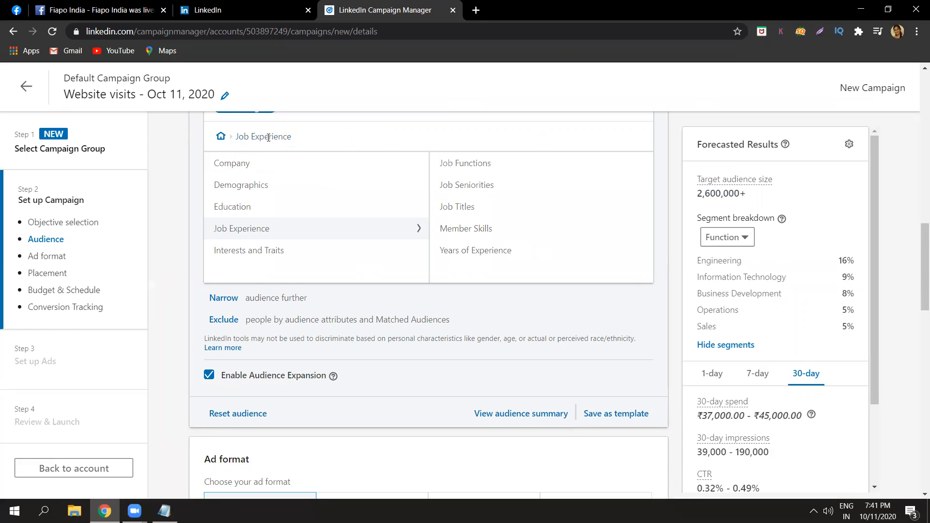
{"action": "left_click", "coordinate": [463, 186]}
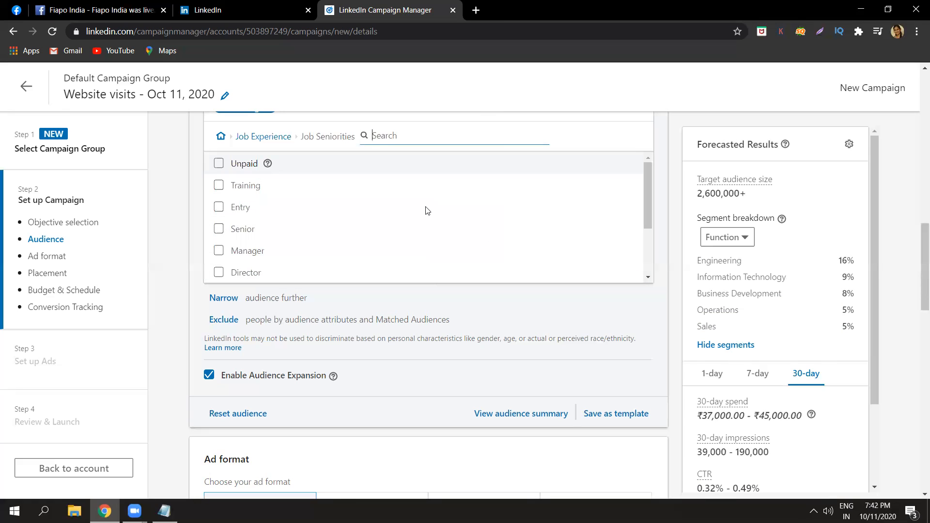
{"action": "left_click_drag", "start_coordinate": [651, 219], "coordinate": [651, 268]}
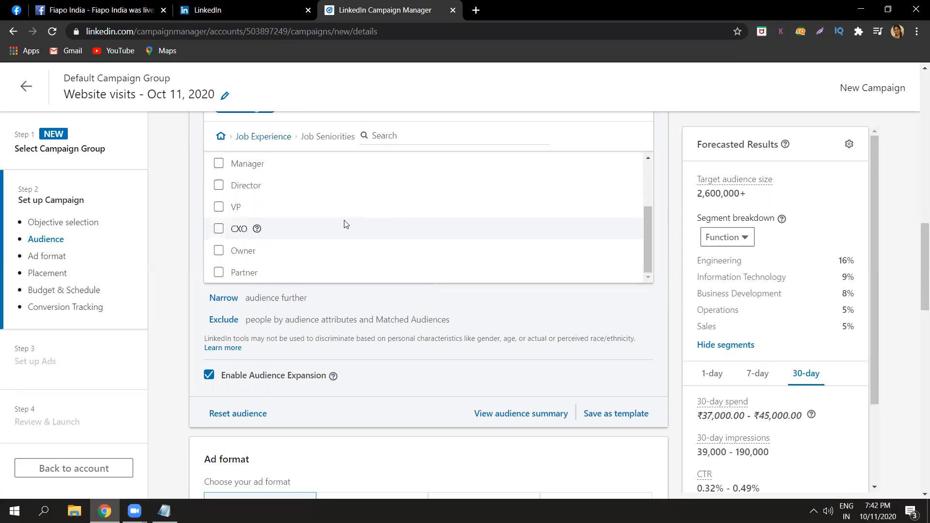
{"action": "left_click", "coordinate": [284, 137]}
{"action": "left_click", "coordinate": [518, 210]}
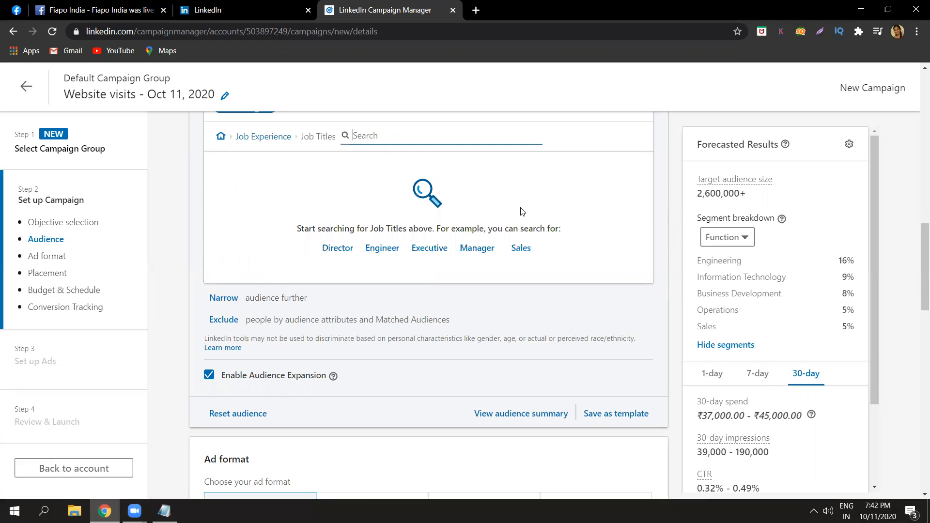
{"action": "type", "text": "mana"}
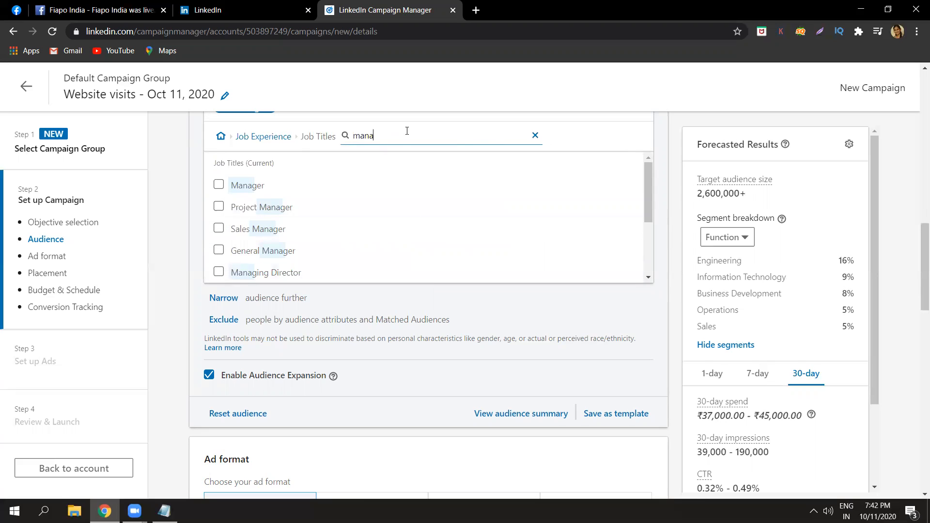
{"action": "key", "text": "BackSpace"}
{"action": "key", "text": "BackSpace"}
{"action": "type", "text": "rk"}
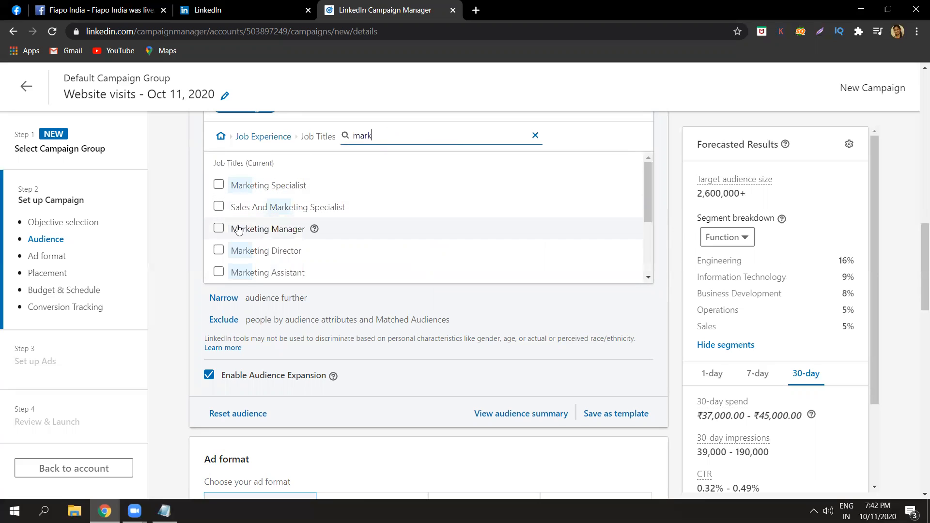
{"action": "left_click", "coordinate": [218, 228]}
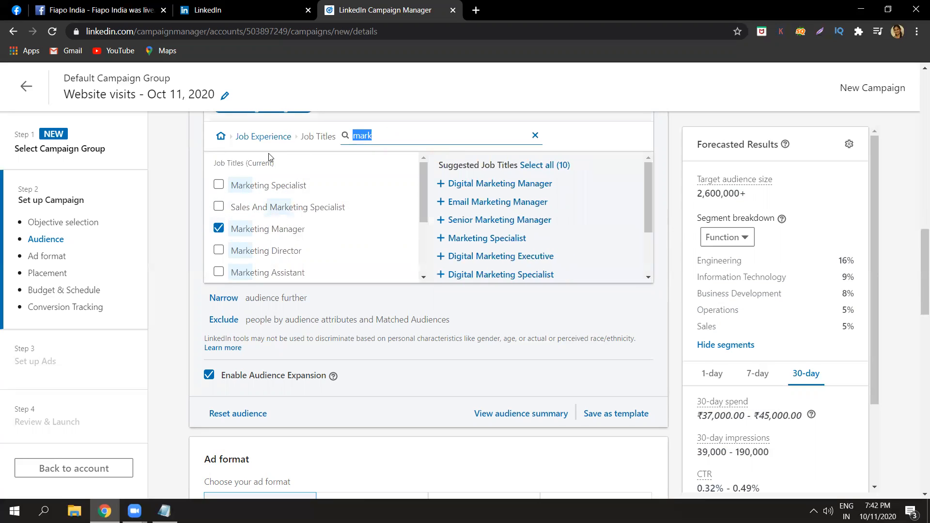
{"action": "left_click", "coordinate": [446, 187]}
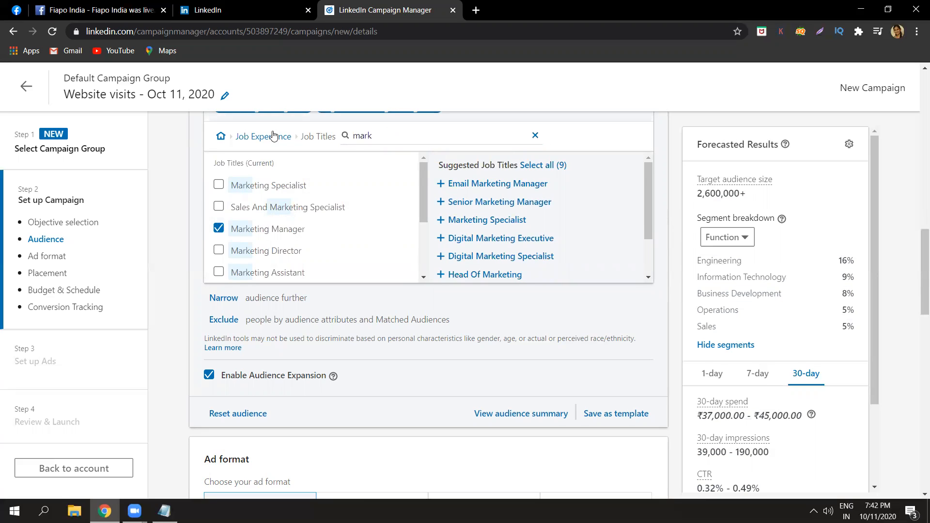
Search the Member Skills under Job Experience for "digital" and include Digital Marketing in the target audience.
{"action": "left_click", "coordinate": [274, 135]}
{"action": "left_click", "coordinate": [474, 236]}
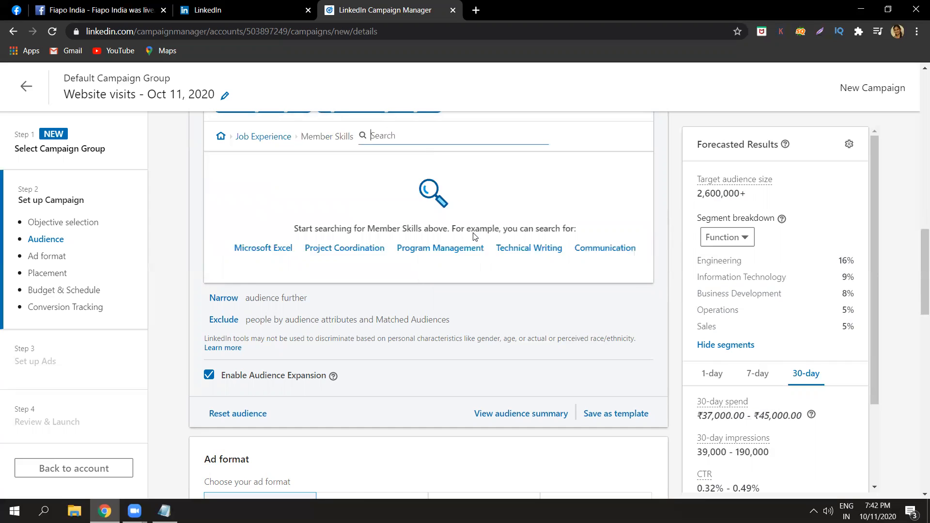
{"action": "type", "text": "digital"}
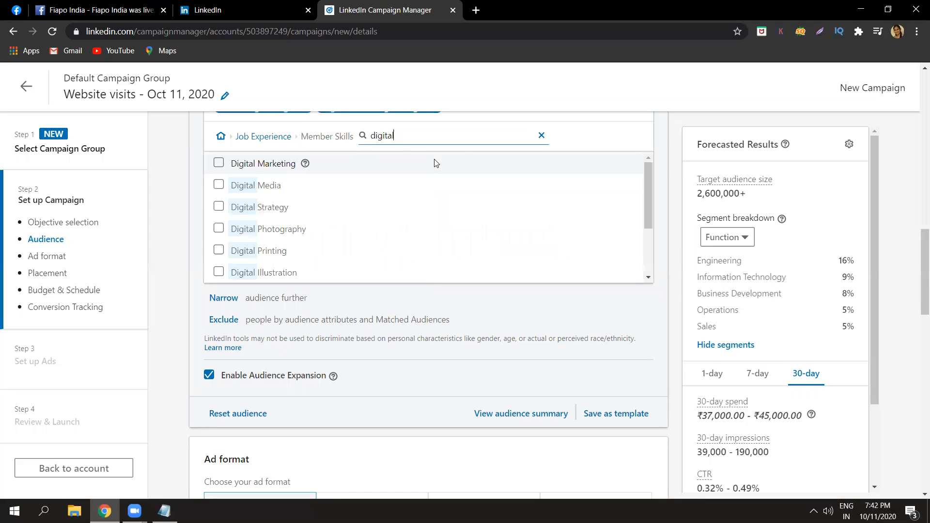
{"action": "left_click", "coordinate": [218, 163]}
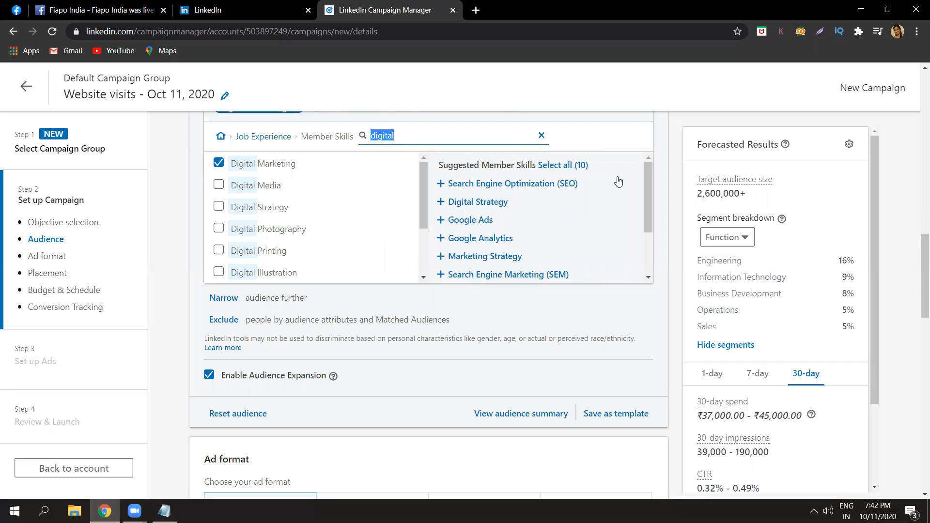
{"action": "triple_click", "coordinate": [320, 135]}
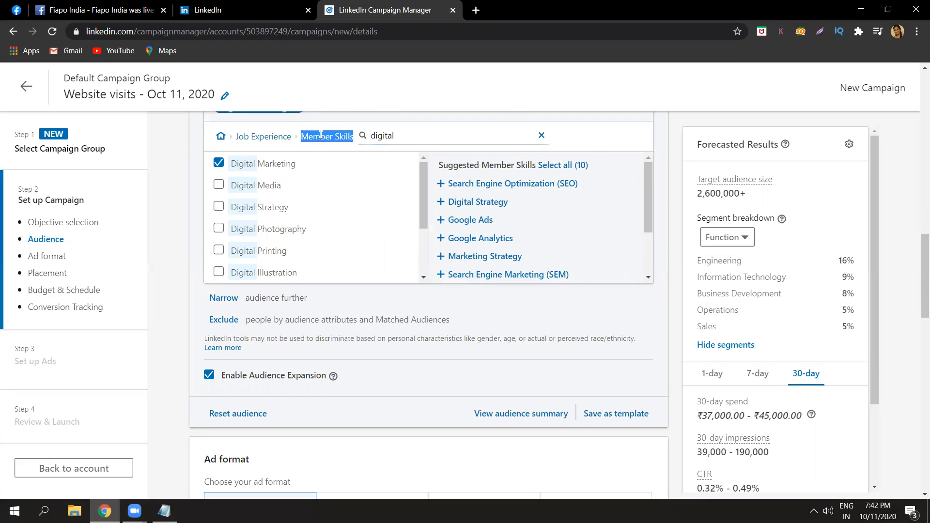
{"action": "left_click", "coordinate": [321, 135]}
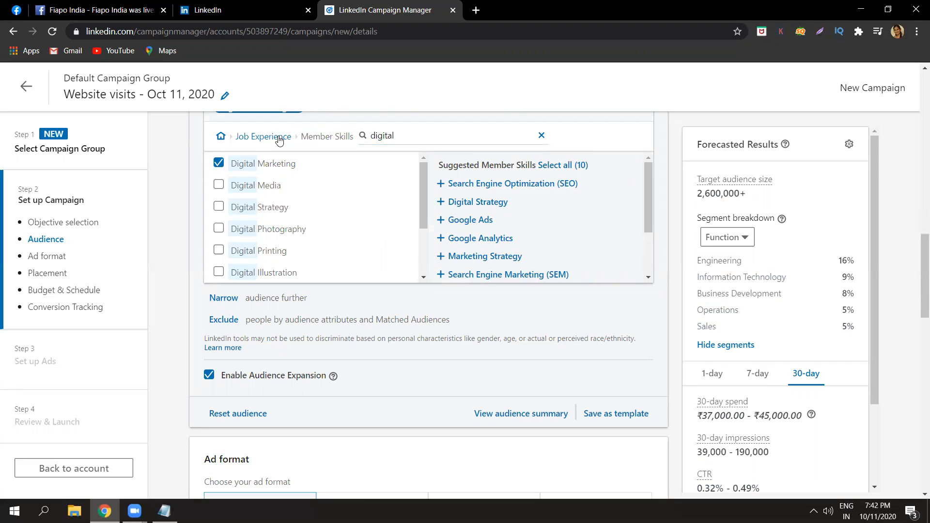
Search the Member Groups under Interests and Traits for "mark", and try including the Marketing I Social Media I Business I Digital Media group before removing it.
{"action": "left_click", "coordinate": [278, 137]}
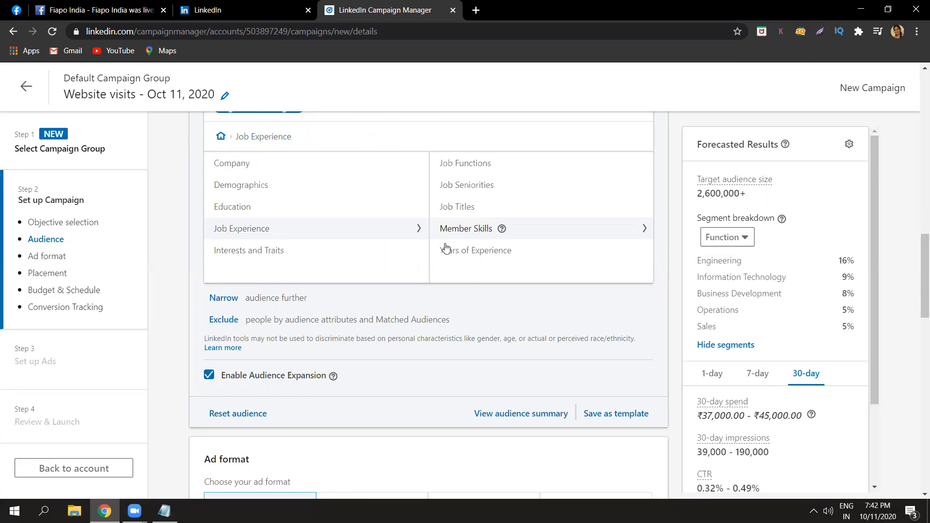
{"action": "left_click", "coordinate": [388, 250]}
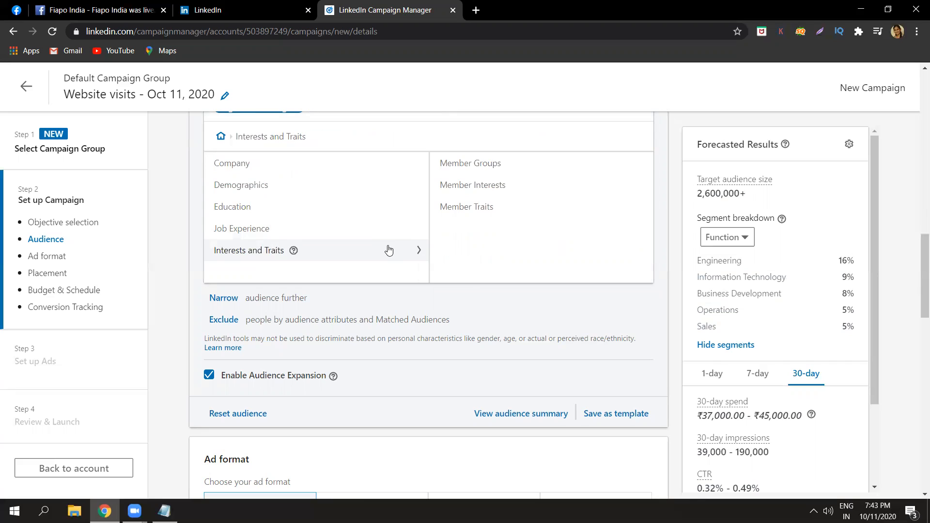
{"action": "left_click", "coordinate": [471, 173]}
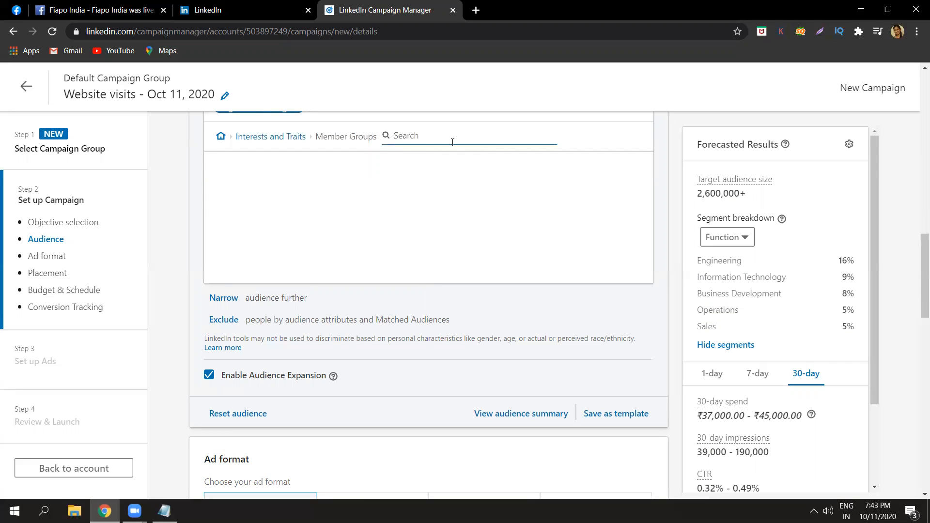
{"action": "type", "text": "mark"}
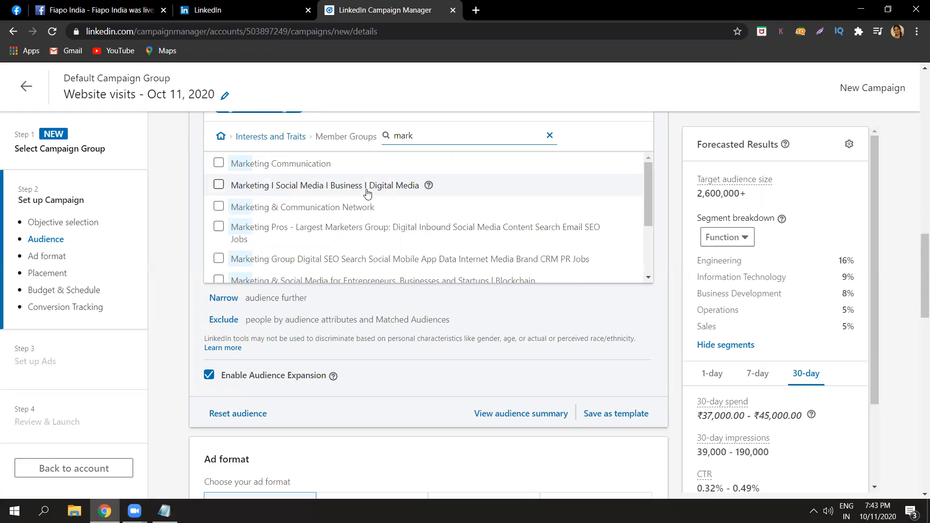
{"action": "left_click", "coordinate": [219, 184]}
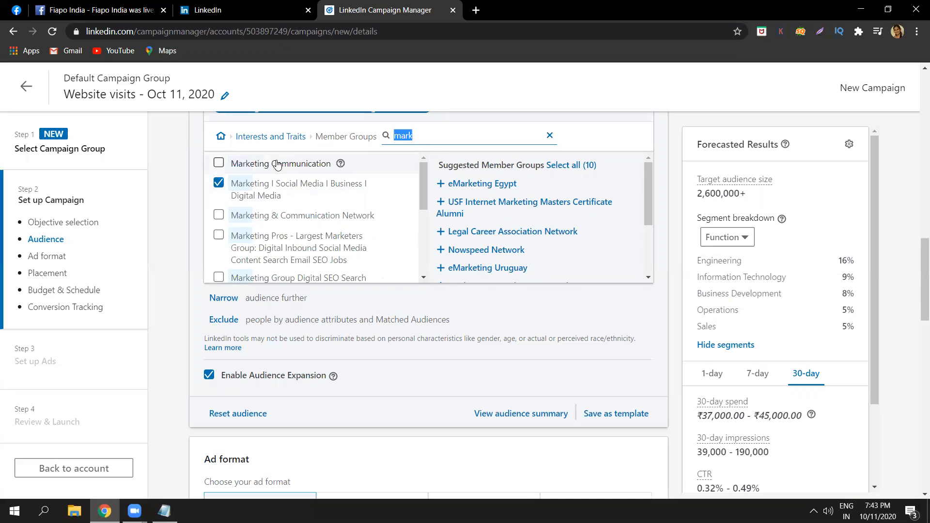
{"action": "left_click", "coordinate": [218, 183]}
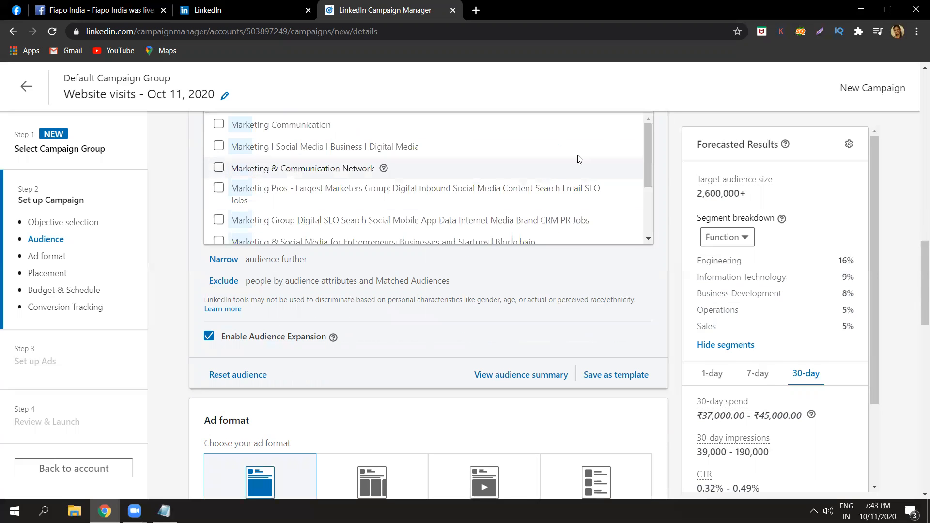
{"action": "left_click_drag", "start_coordinate": [917, 275], "coordinate": [917, 245]}
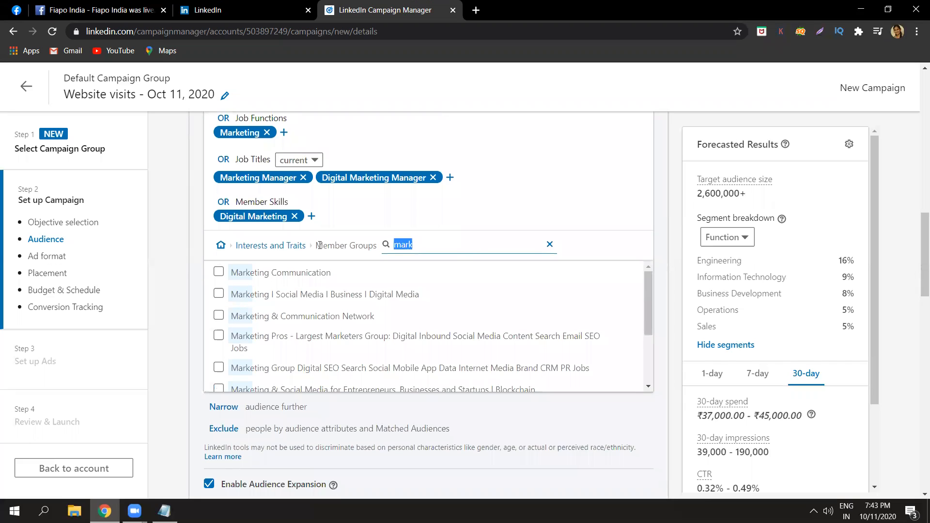
Include the Marketing and Advertising member interest in the target audience, and narrow it to Marketing Communications.
{"action": "left_click", "coordinate": [288, 246]}
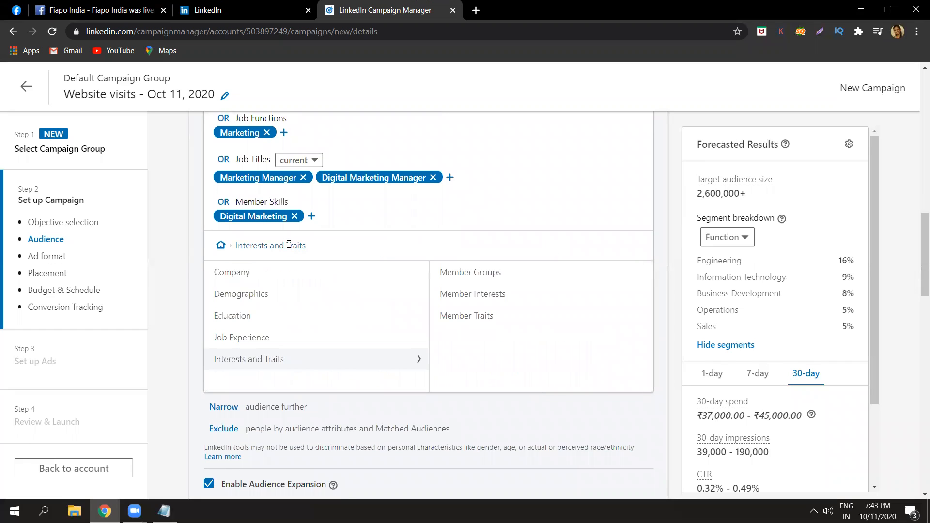
{"action": "left_click", "coordinate": [453, 297]}
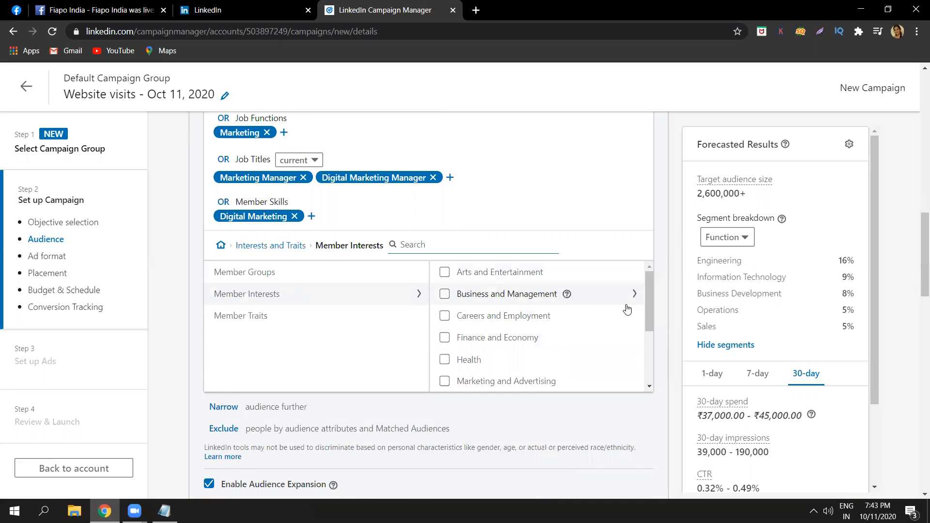
{"action": "mouse_move", "coordinate": [649, 314]}
{"action": "left_mouse_down"}
{"action": "mouse_move", "coordinate": [642, 364]}
{"action": "mouse_move", "coordinate": [642, 331]}
{"action": "left_mouse_up"}
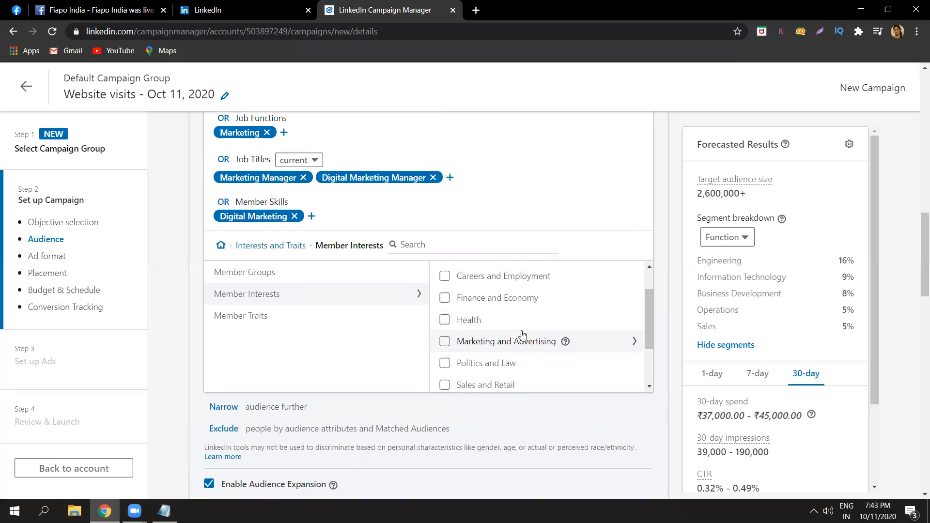
{"action": "left_click", "coordinate": [445, 342]}
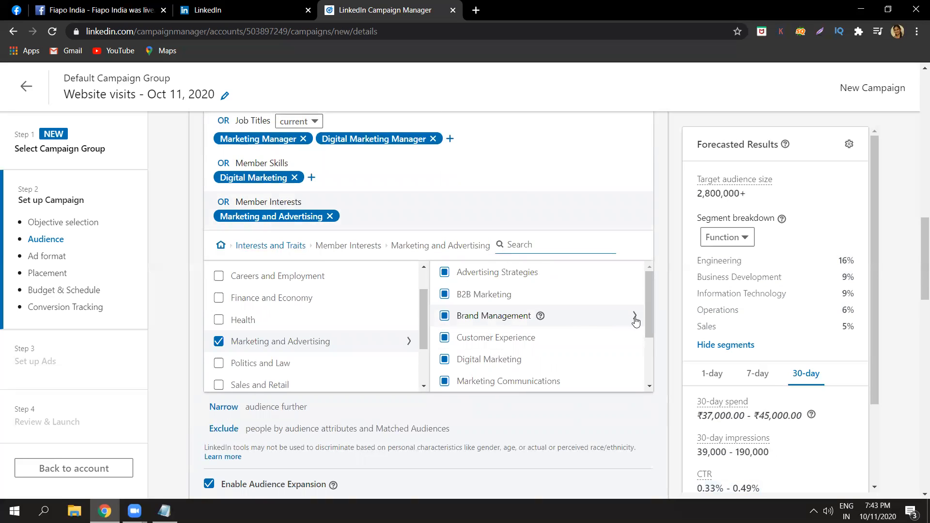
{"action": "left_click_drag", "start_coordinate": [651, 326], "coordinate": [651, 331]}
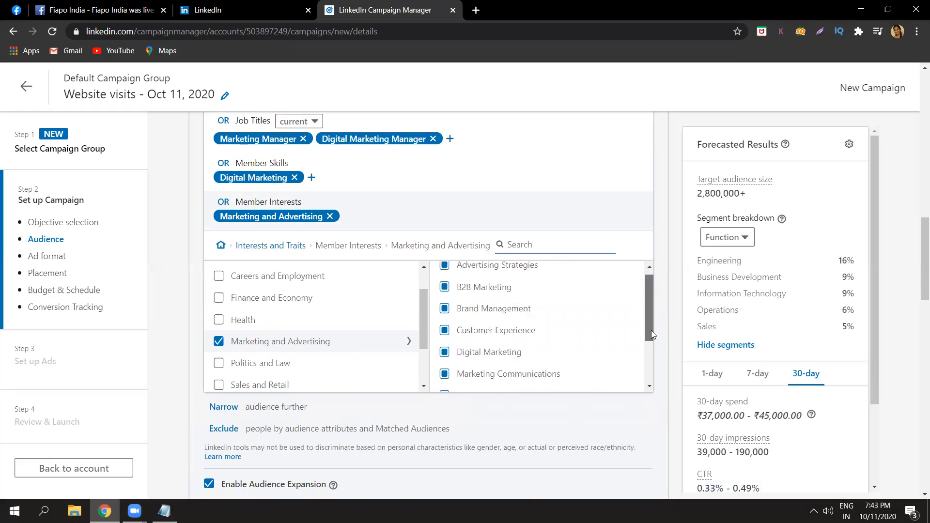
{"action": "left_click", "coordinate": [444, 371]}
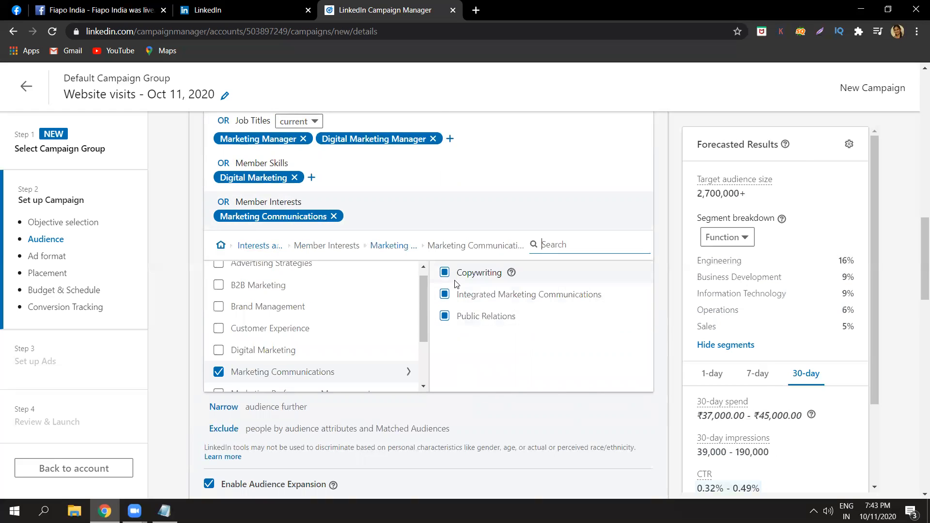
Include the Digital Marketing member interest in the target audience and remove Marketing Communications.
{"action": "left_click", "coordinate": [408, 248]}
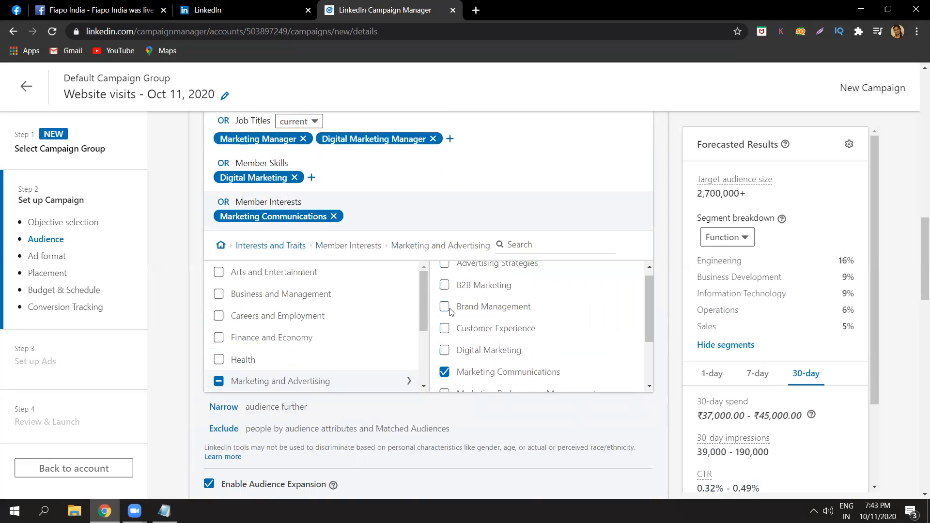
{"action": "left_click", "coordinate": [443, 351]}
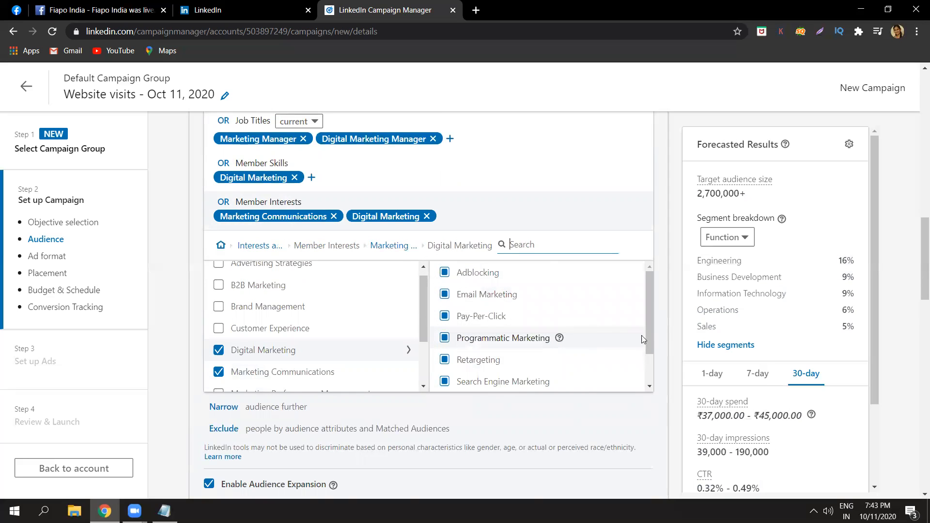
{"action": "left_click", "coordinate": [222, 376]}
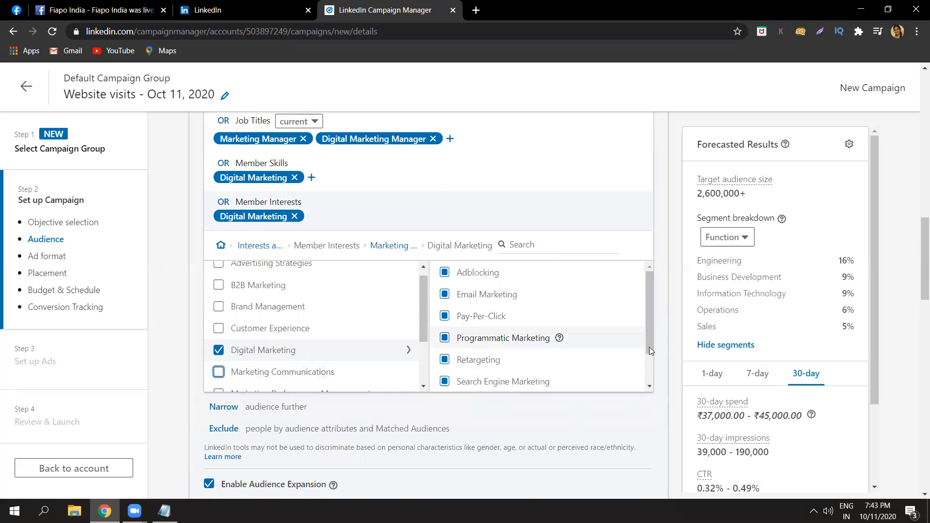
{"action": "left_click_drag", "start_coordinate": [649, 353], "coordinate": [645, 311]}
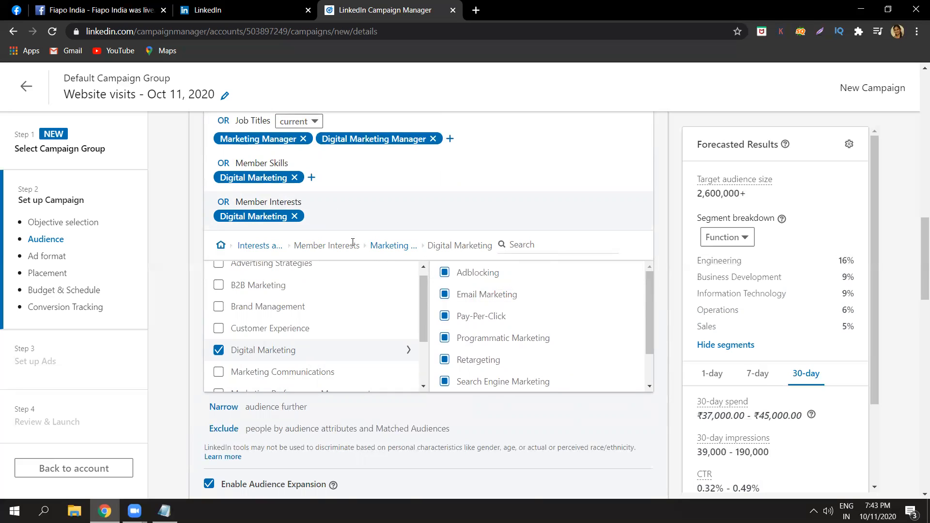
{"action": "left_click", "coordinate": [388, 246]}
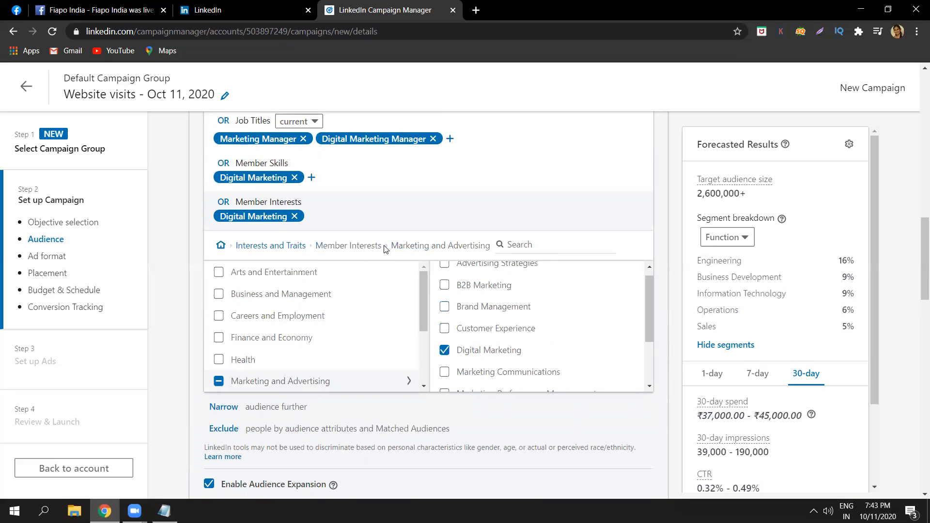
Examine the Member Traits under Interests and Traits, and read the descriptions of the Company, Education and Demographics attribute categories.
{"action": "left_click", "coordinate": [283, 247]}
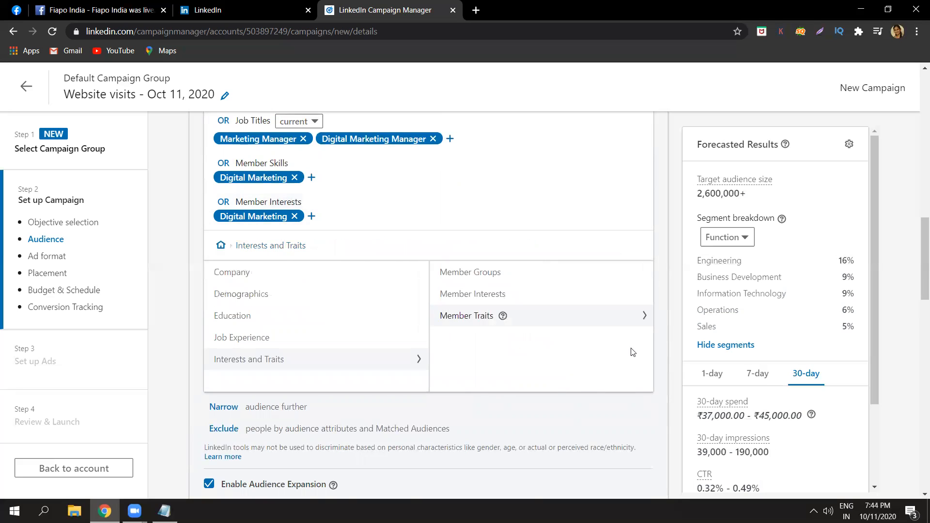
{"action": "left_click", "coordinate": [554, 321]}
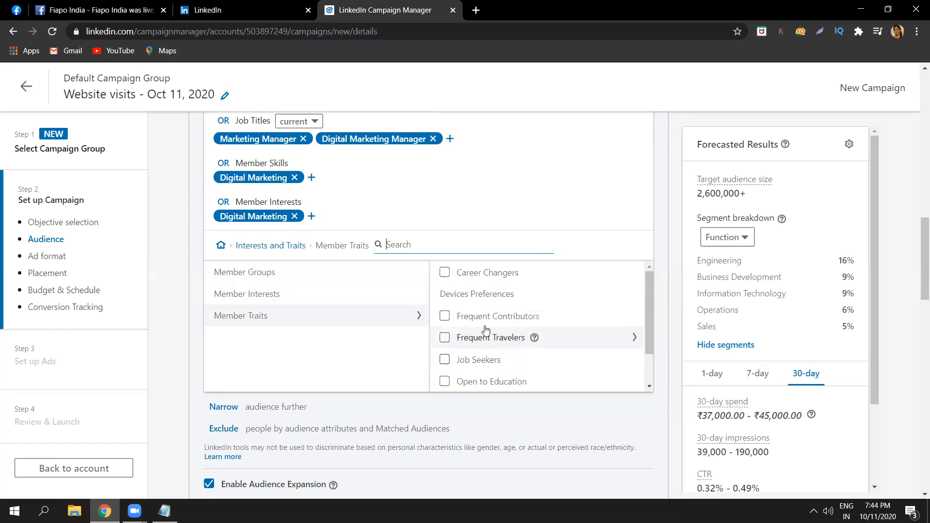
{"action": "mouse_move", "coordinate": [550, 320]}
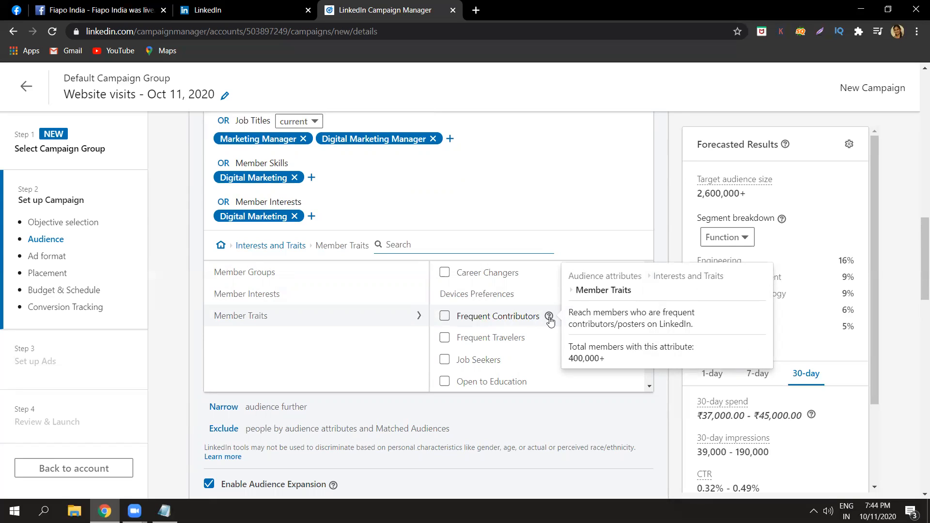
{"action": "mouse_move", "coordinate": [527, 274]}
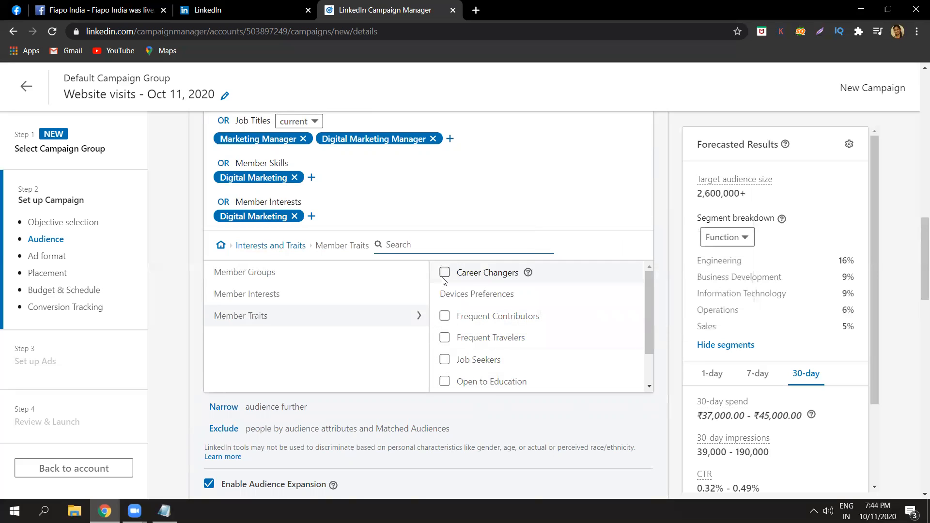
{"action": "left_click", "coordinate": [301, 246]}
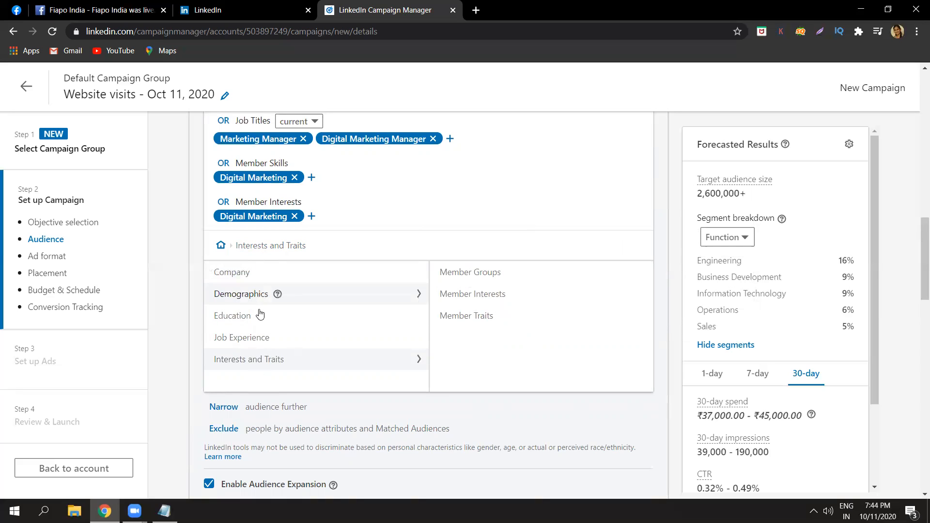
{"action": "mouse_move", "coordinate": [264, 278]}
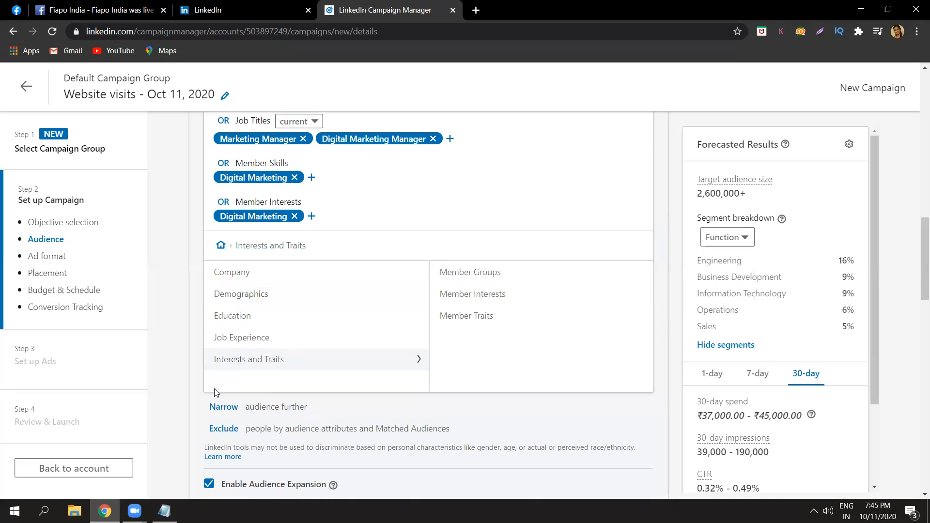
{"action": "mouse_move", "coordinate": [259, 318]}
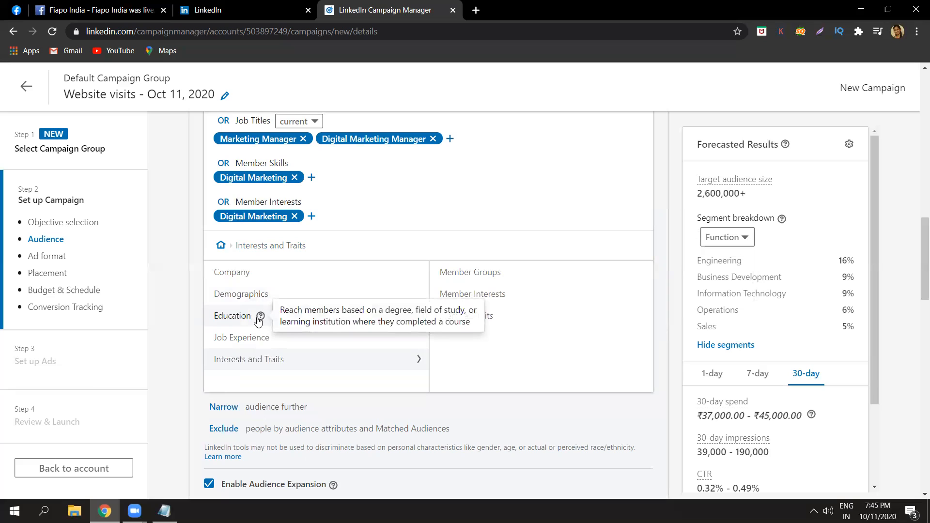
{"action": "mouse_move", "coordinate": [278, 295]}
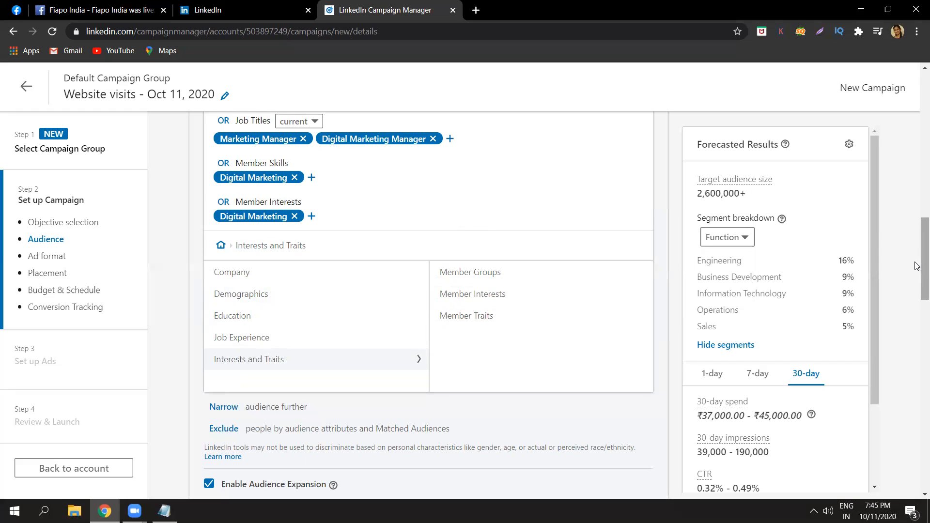
Look through the Audiences and Audience attributes categories available for excluding people, and close the exclusion options without choosing any.
{"action": "scroll", "coordinate": [917, 266], "scroll_direction": "down", "scroll_amount": 3}
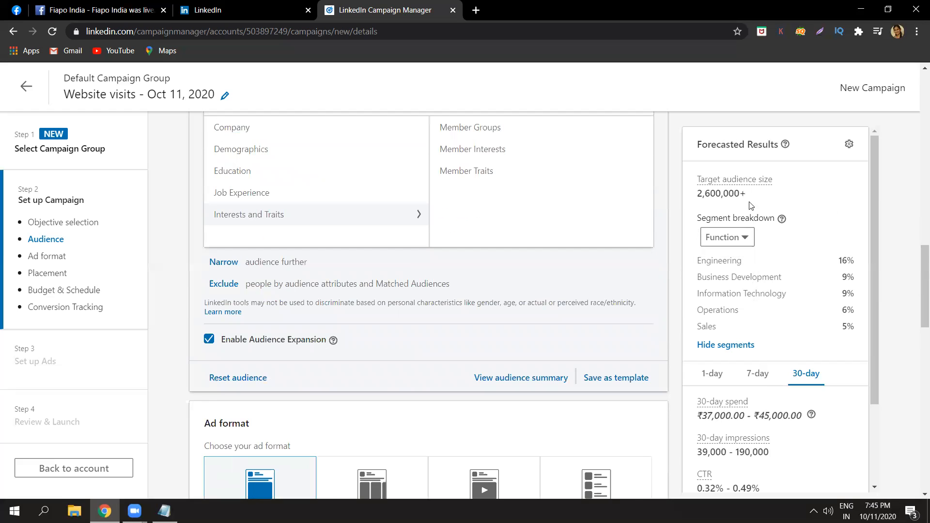
{"action": "left_click", "coordinate": [231, 287]}
{"action": "left_click", "coordinate": [229, 289]}
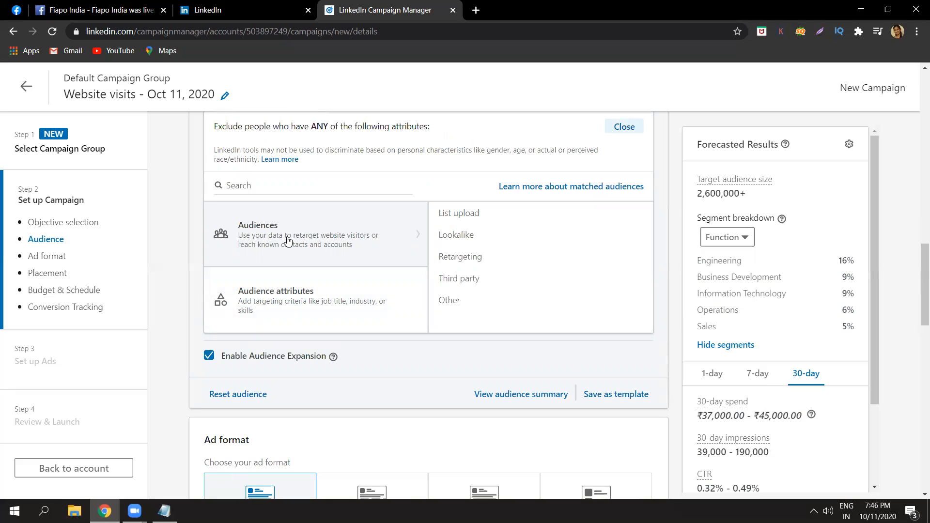
{"action": "left_click", "coordinate": [246, 302]}
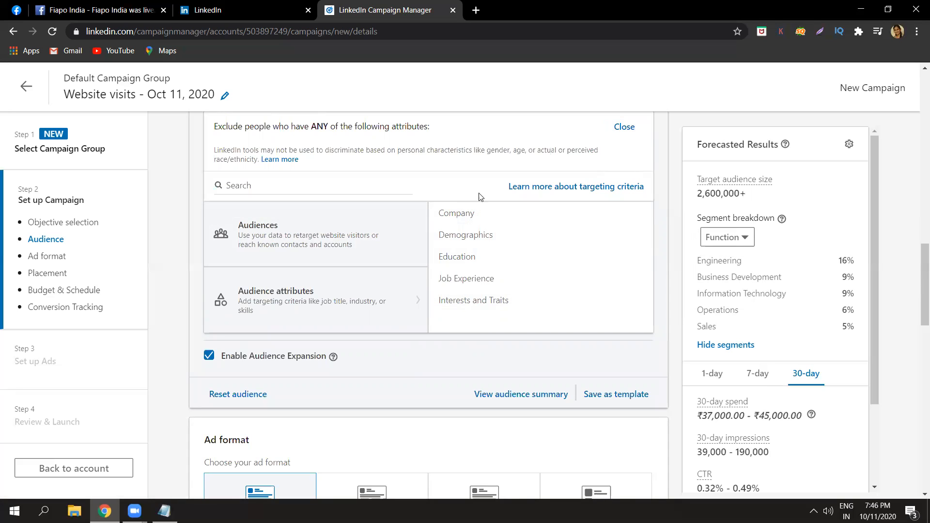
{"action": "left_click", "coordinate": [625, 127]}
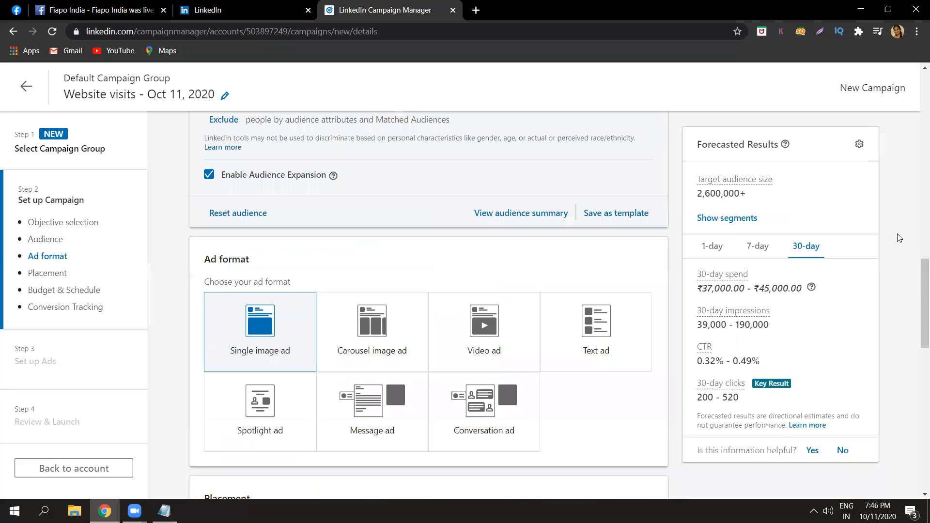
Examine the available ad formats and read the descriptions of formats such as Single image ad and Carousel image ad.
{"action": "scroll", "coordinate": [917, 276], "scroll_direction": "down", "scroll_amount": 1}
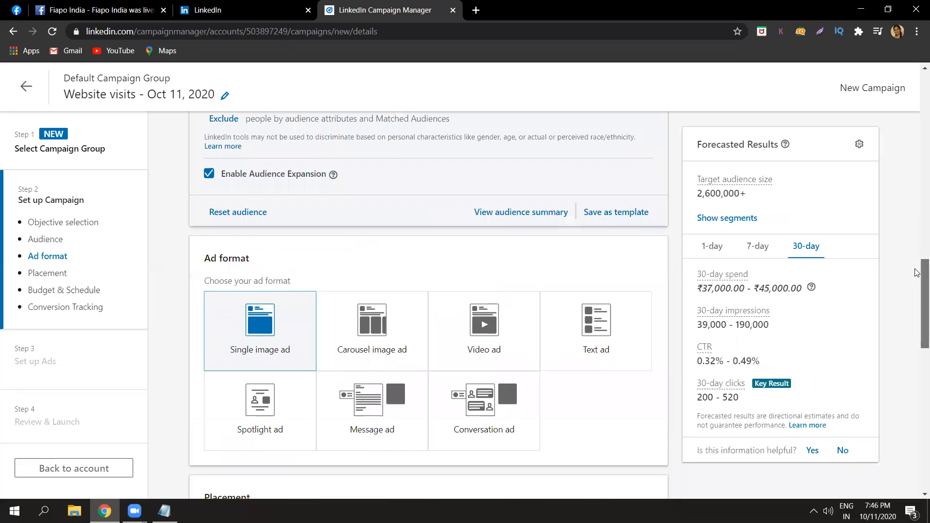
{"action": "scroll", "coordinate": [917, 284], "scroll_direction": "down", "scroll_amount": 1}
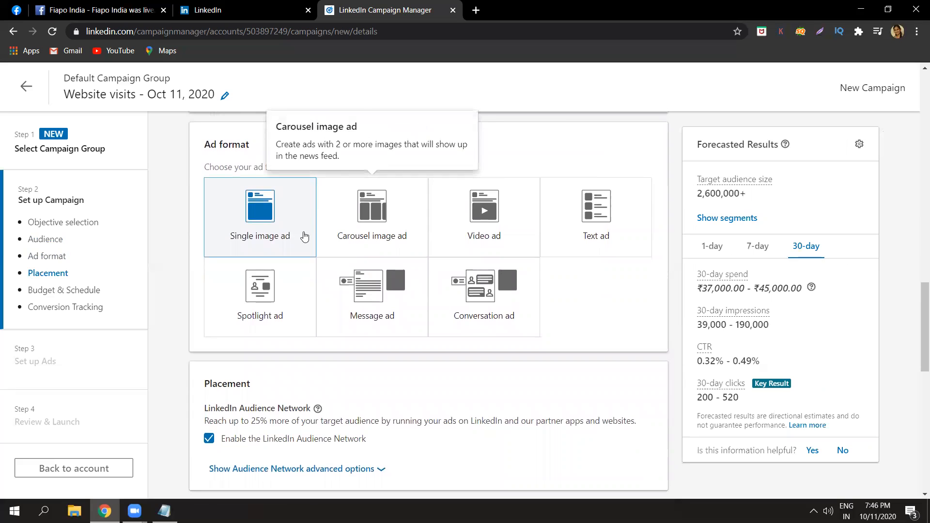
{"action": "mouse_move", "coordinate": [301, 237]}
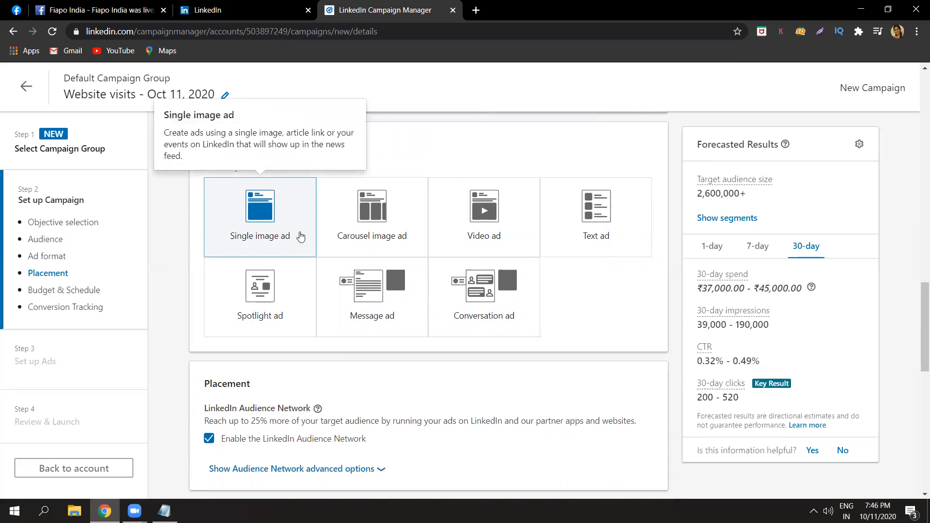
{"action": "mouse_move", "coordinate": [387, 216]}
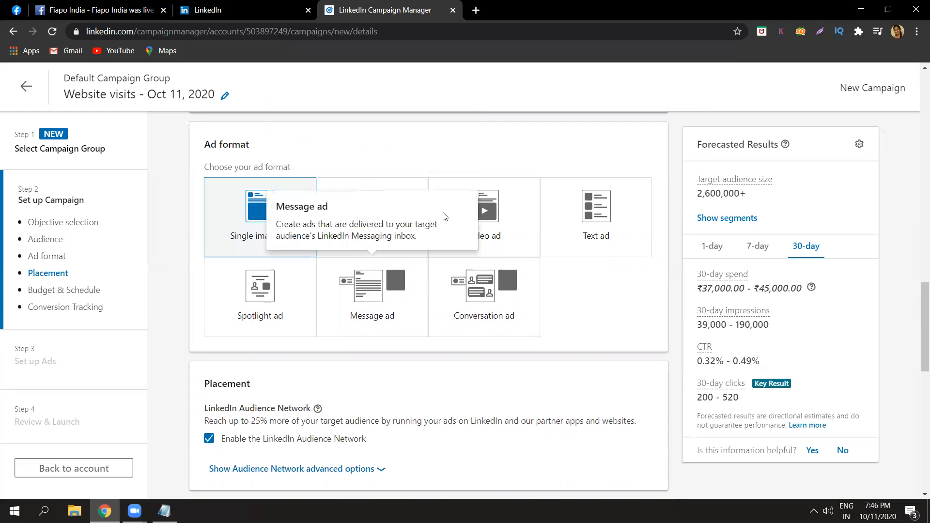
{"action": "mouse_move", "coordinate": [546, 217]}
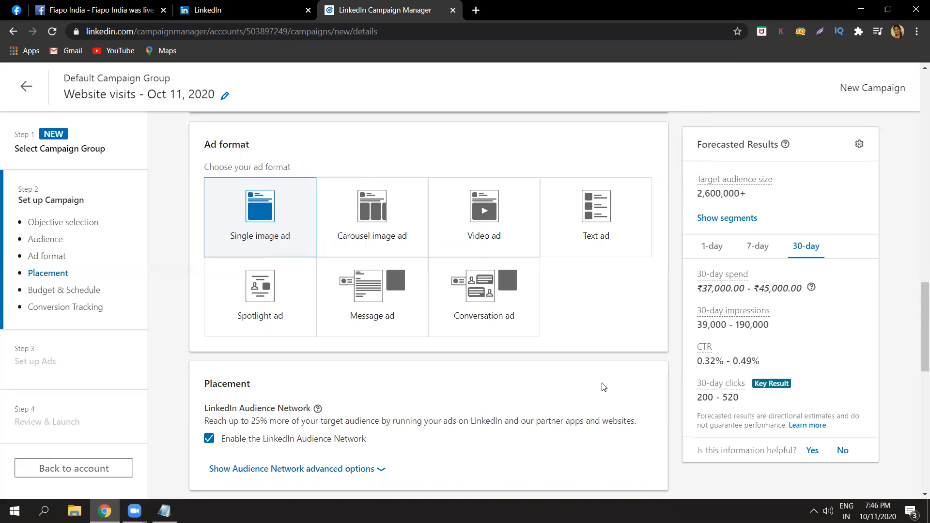
Check the sponsored message in the LinkedIn feed's messaging list, and return to the campaign setup in Campaign Manager.
{"action": "left_click", "coordinate": [233, 10]}
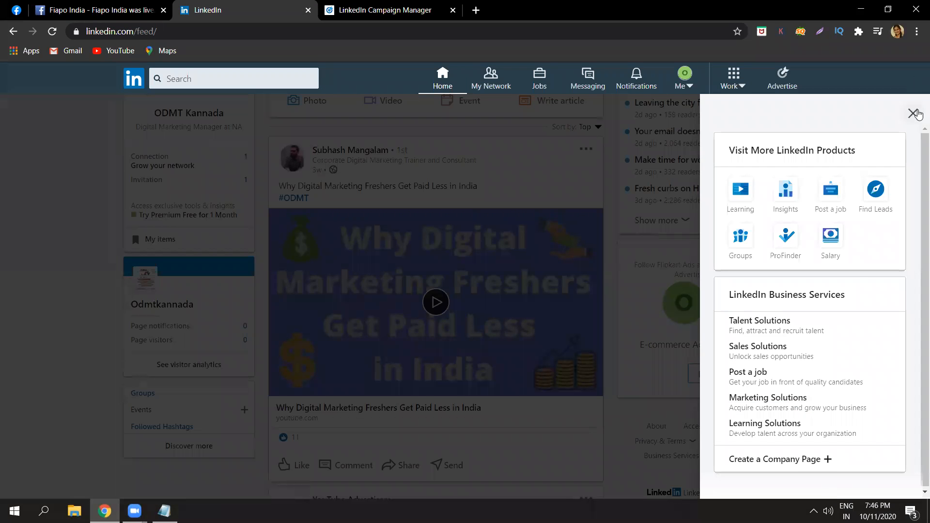
{"action": "left_click", "coordinate": [913, 113]}
{"action": "left_click", "coordinate": [836, 487]}
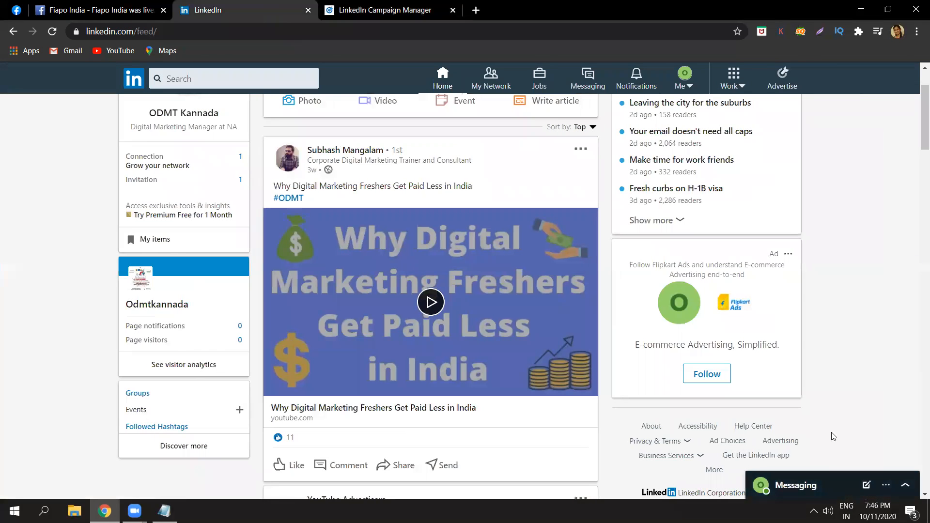
{"action": "left_click", "coordinate": [393, 8]}
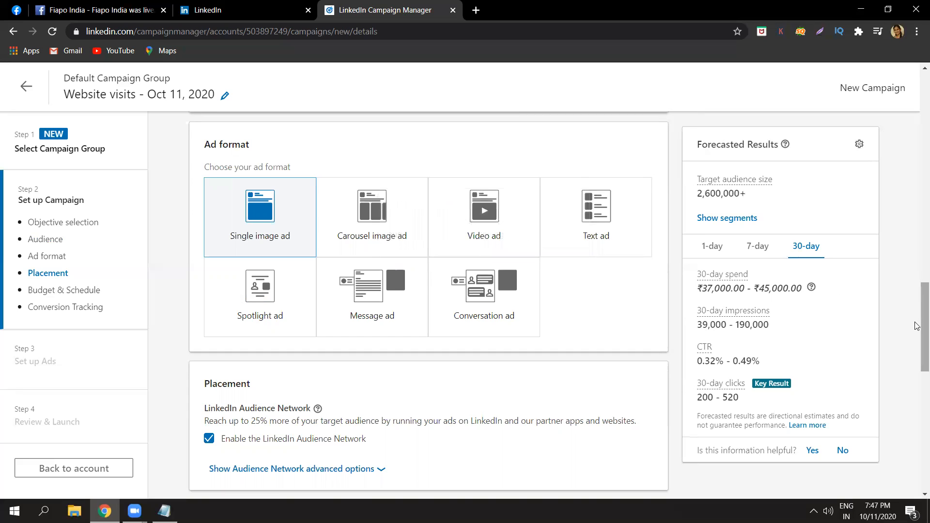
Review the budget types in the Budget & Schedule section and choose to set a daily budget.
{"action": "scroll", "coordinate": [917, 343], "scroll_direction": "down", "scroll_amount": 1}
{"action": "left_click_drag", "start_coordinate": [917, 343], "coordinate": [917, 406]}
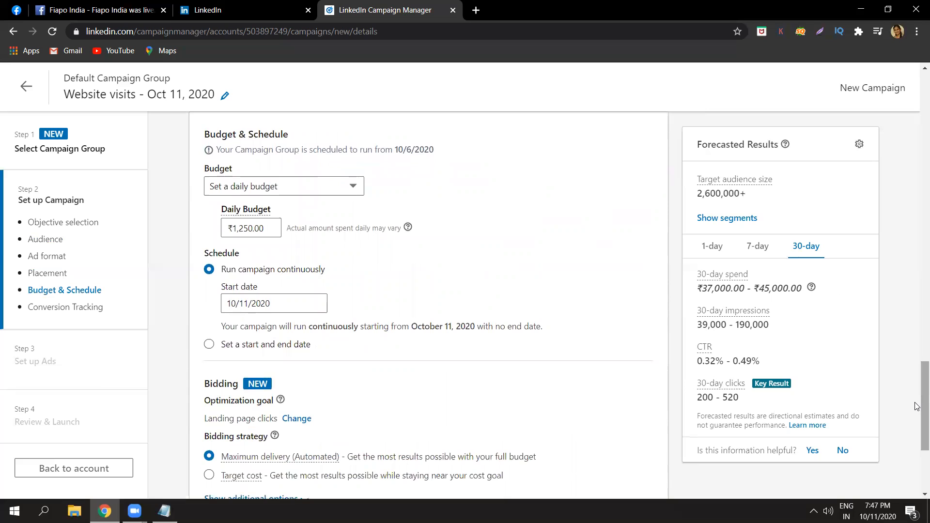
{"action": "left_click", "coordinate": [274, 187]}
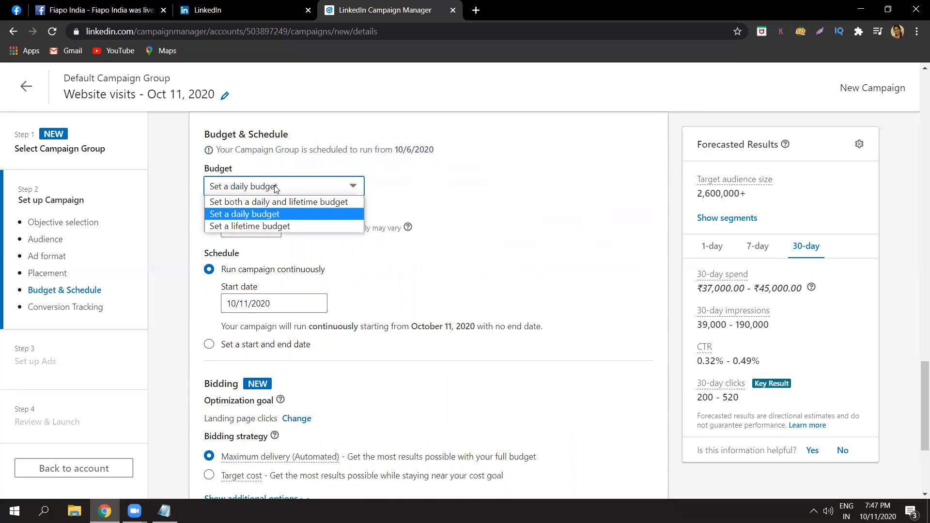
{"action": "left_click", "coordinate": [271, 219]}
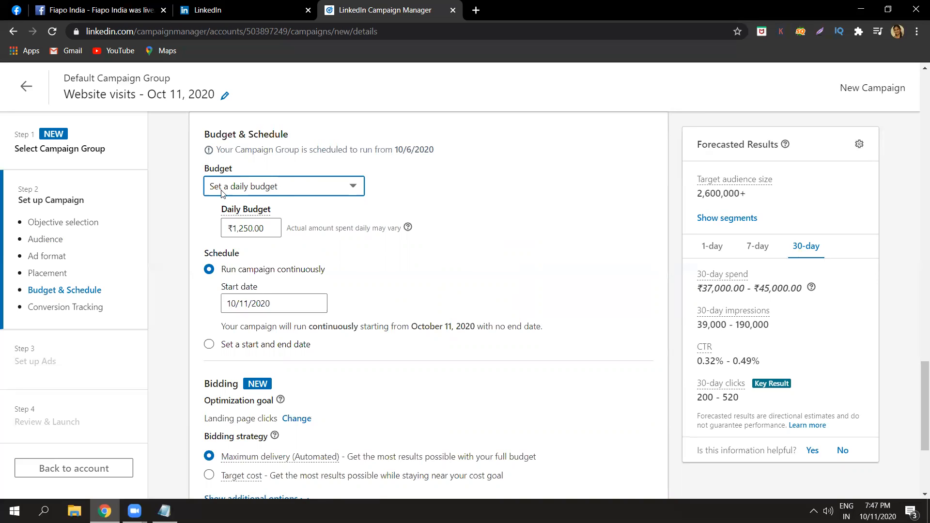
{"action": "left_click", "coordinate": [175, 199]}
Set the campaign's daily budget to ₹1,000.
{"action": "double_click", "coordinate": [277, 231]}
{"action": "type", "text": "1000"}
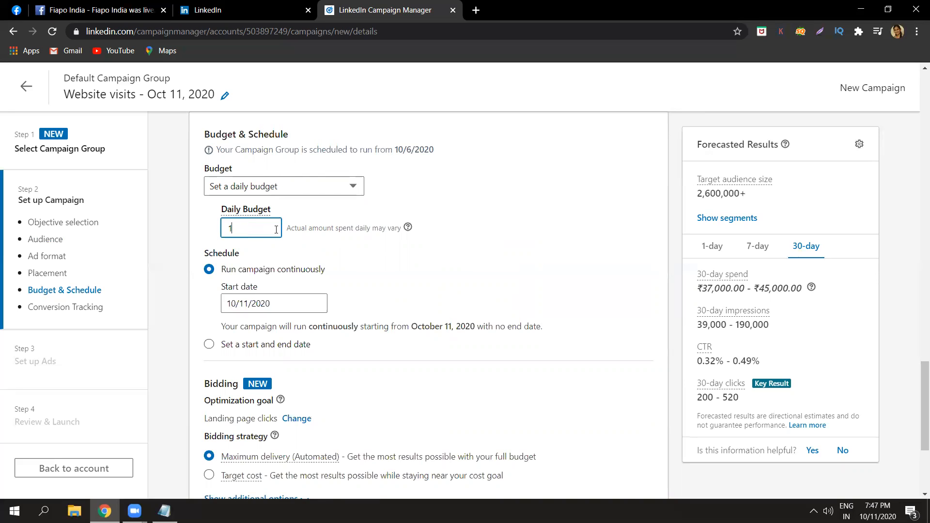
{"action": "left_click", "coordinate": [185, 228]}
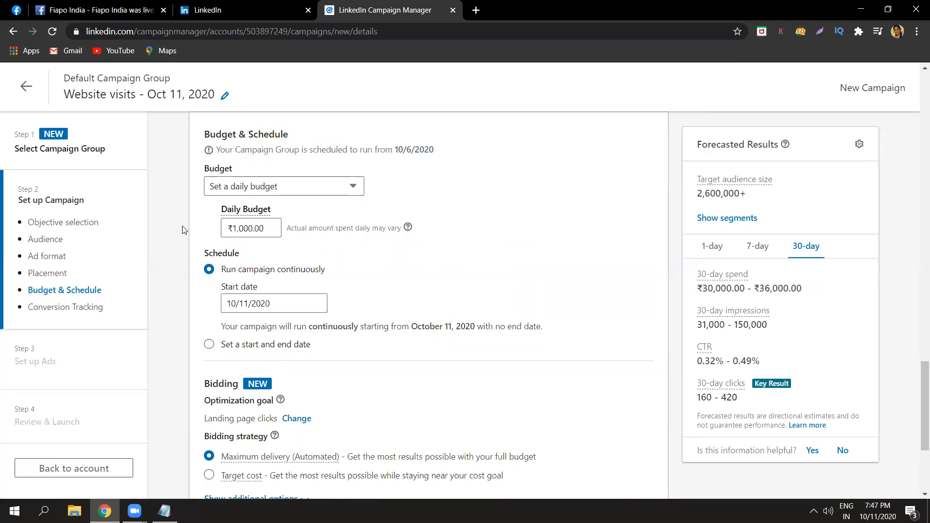
Set the campaign's daily budget to ₹500.
{"action": "double_click", "coordinate": [274, 230]}
{"action": "type", "text": "500"}
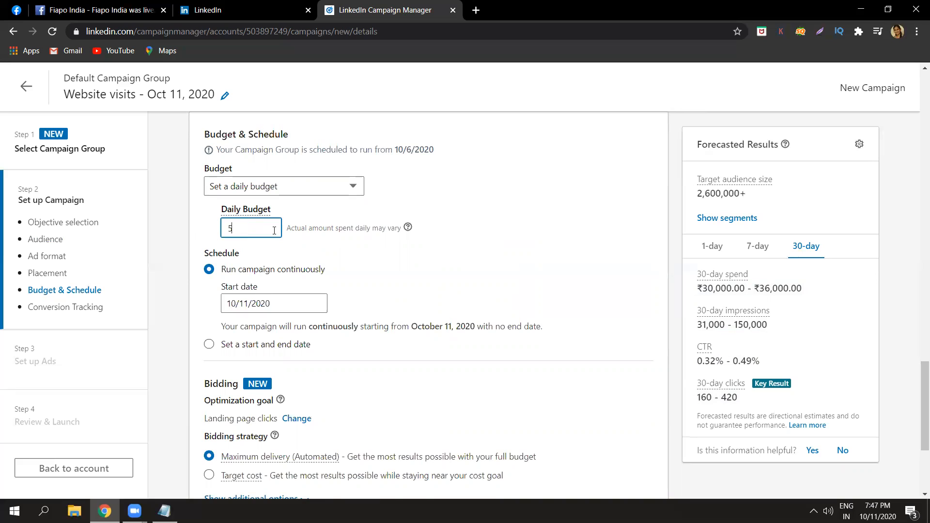
{"action": "left_click", "coordinate": [307, 230]}
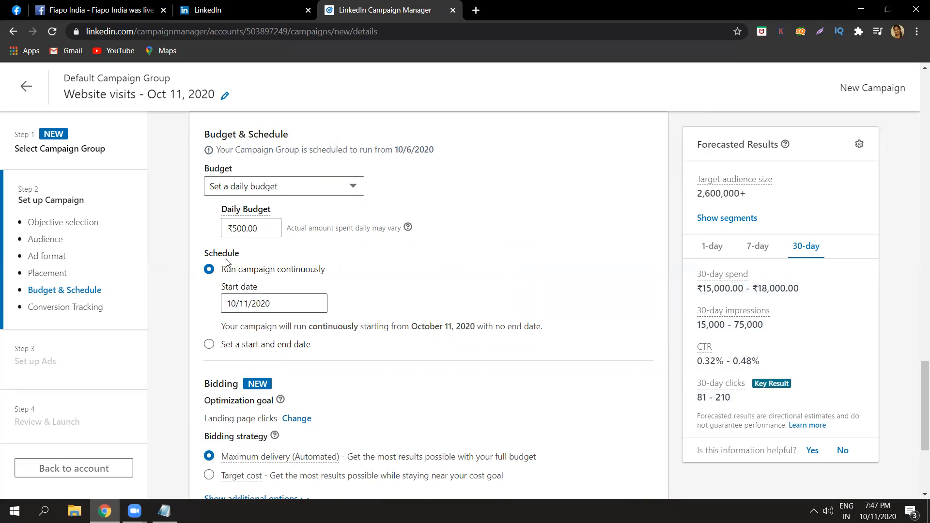
Schedule the campaign with a start and end date, choosing 10/13/2020 as the end date.
{"action": "left_click", "coordinate": [277, 304]}
{"action": "left_click", "coordinate": [277, 305]}
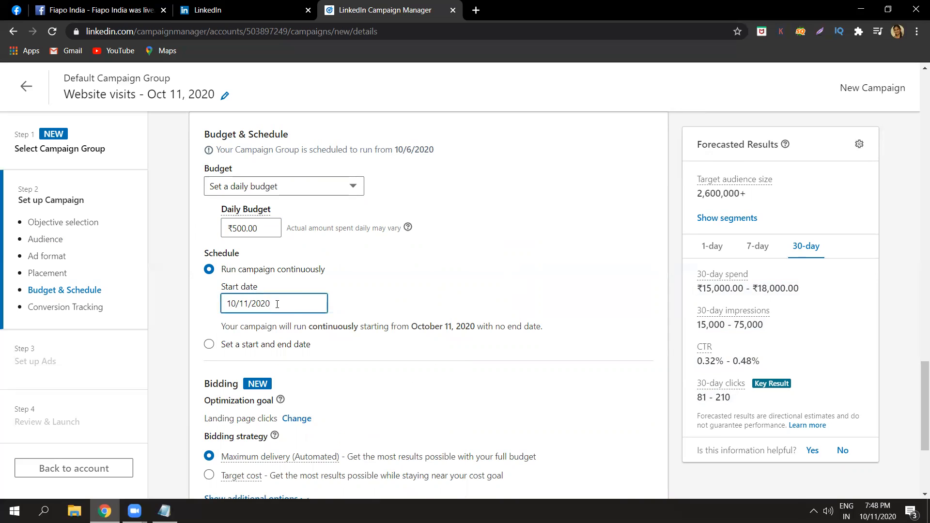
{"action": "left_click", "coordinate": [280, 345]}
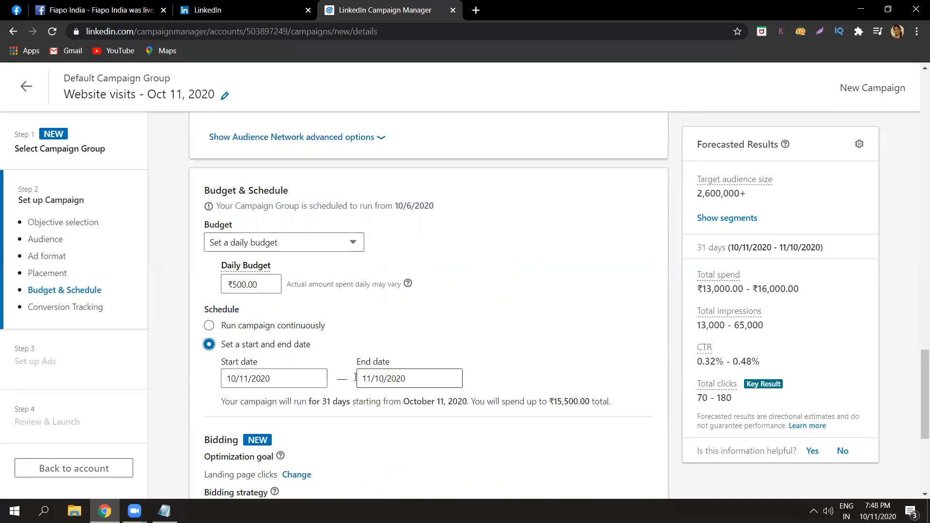
{"action": "left_click", "coordinate": [300, 376]}
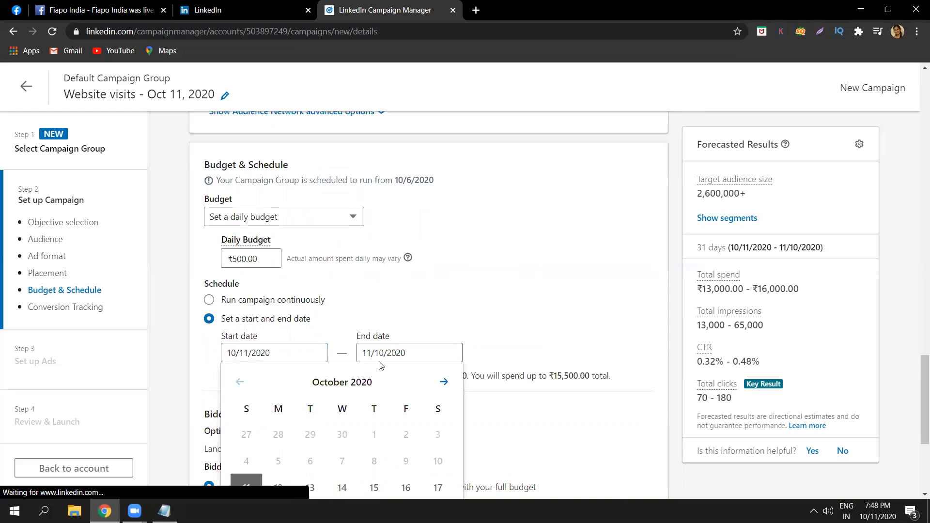
{"action": "left_click", "coordinate": [396, 354]}
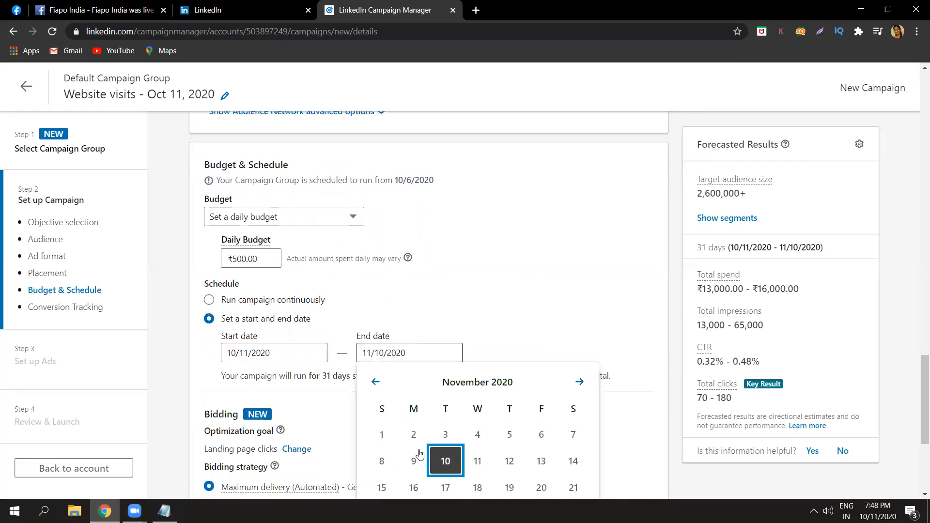
{"action": "left_click", "coordinate": [375, 382]}
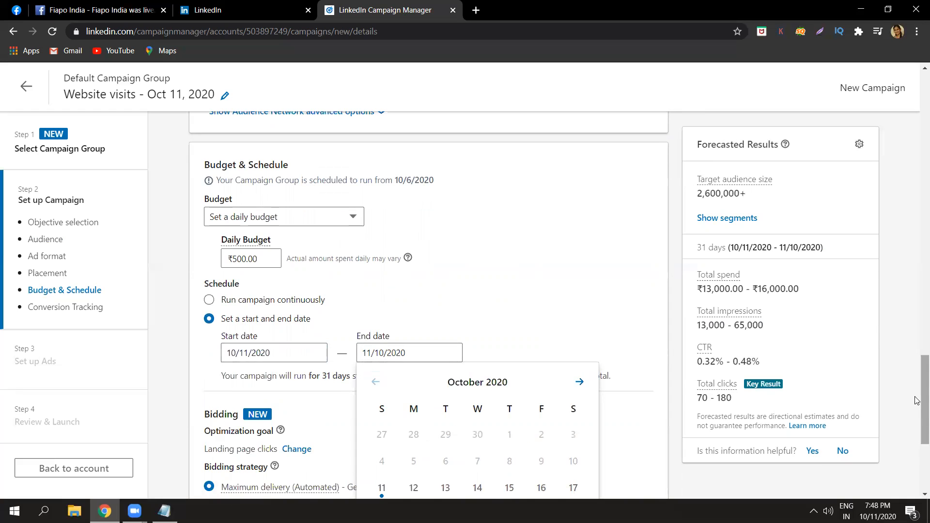
{"action": "scroll", "coordinate": [917, 404], "scroll_direction": "down", "scroll_amount": 2}
{"action": "left_click", "coordinate": [446, 418]}
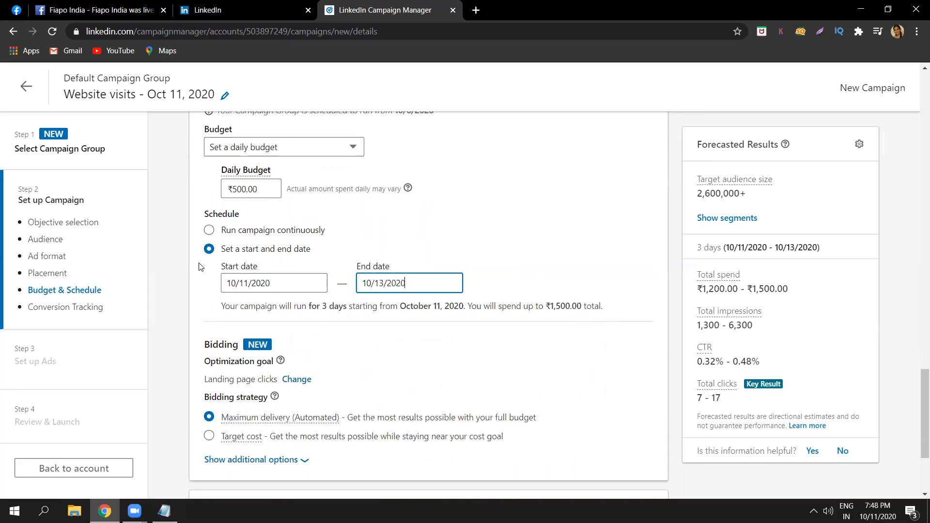
{"action": "left_click", "coordinate": [183, 269]}
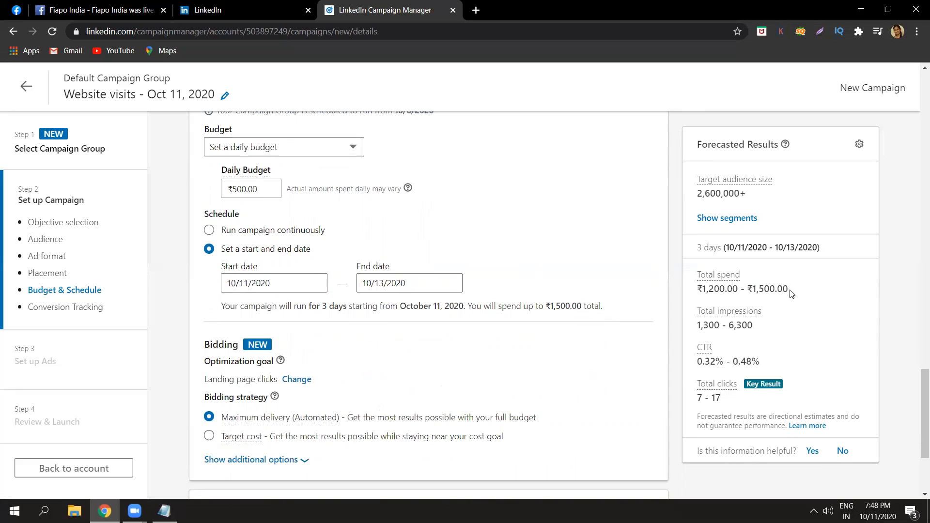
Check the forecasted total spend and switch the schedule back to running the campaign continuously.
{"action": "triple_click", "coordinate": [771, 289]}
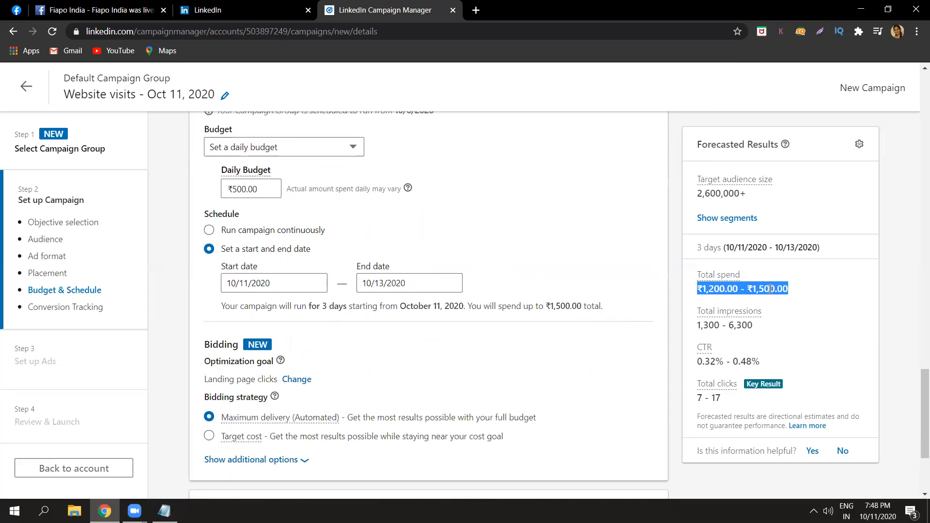
{"action": "left_click", "coordinate": [771, 289]}
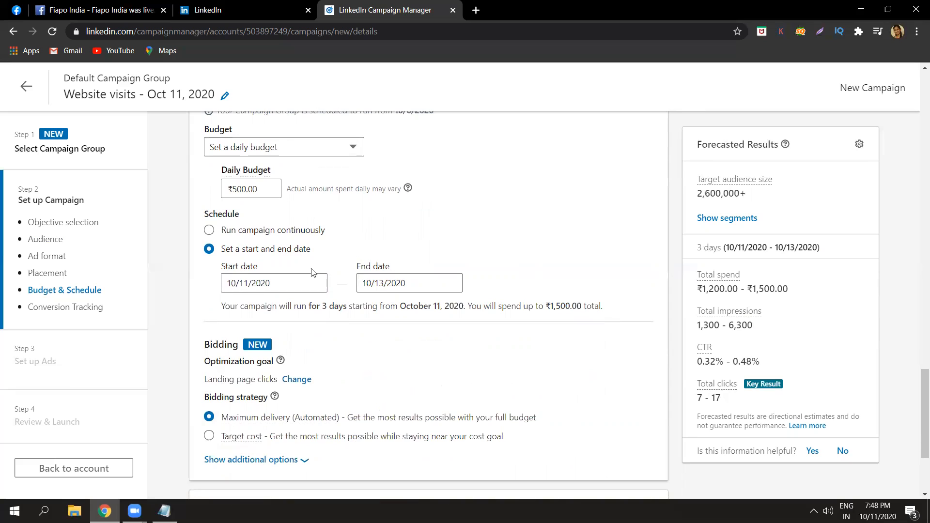
{"action": "left_click", "coordinate": [209, 229]}
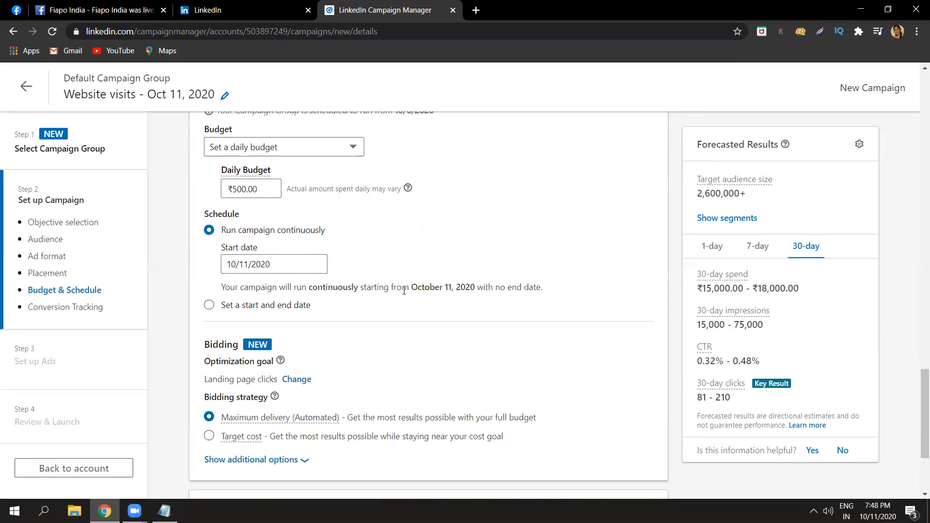
Try the Target cost bidding strategy, and return to Maximum delivery (Automated) after reading its description.
{"action": "left_click_drag", "start_coordinate": [917, 409], "coordinate": [917, 439]}
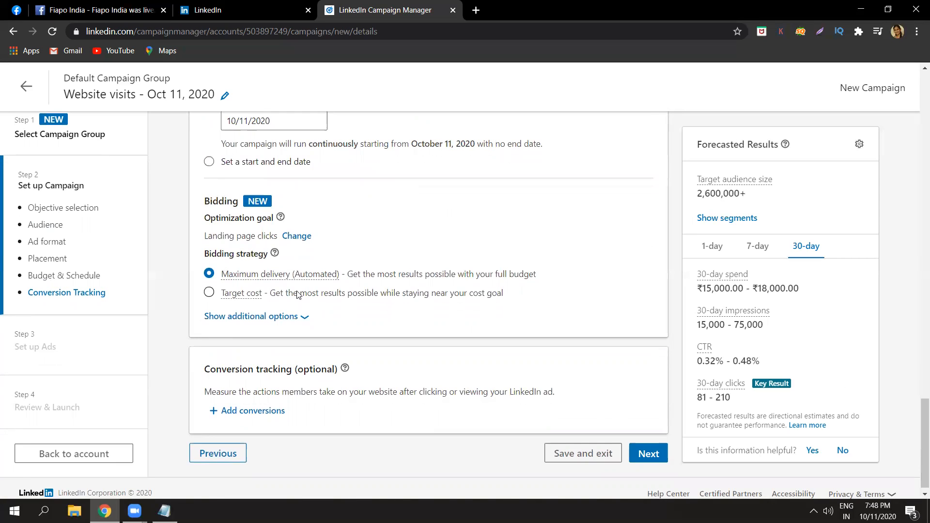
{"action": "mouse_move", "coordinate": [292, 278]}
{"action": "left_click", "coordinate": [280, 294]}
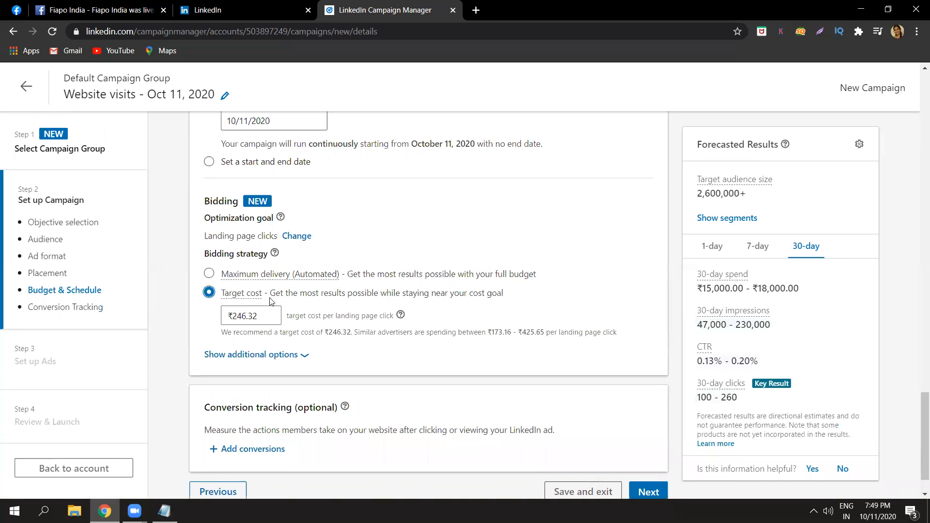
{"action": "double_click", "coordinate": [257, 316]}
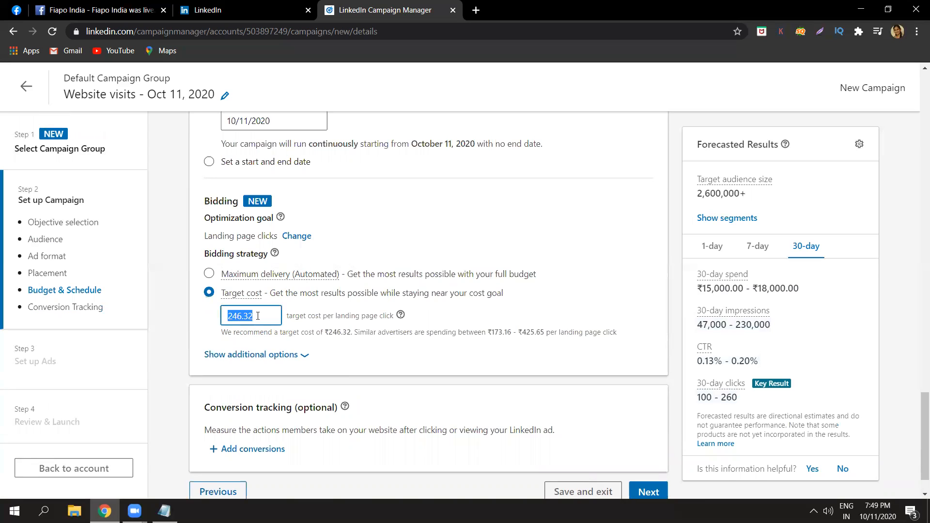
{"action": "left_click", "coordinate": [258, 316]}
{"action": "double_click", "coordinate": [258, 316]}
{"action": "left_click", "coordinate": [258, 316]}
{"action": "mouse_move", "coordinate": [256, 290]}
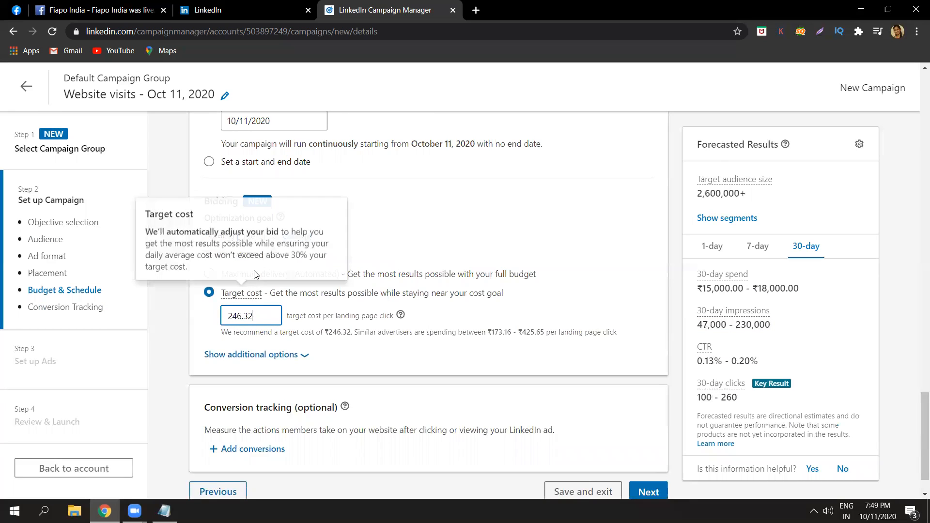
{"action": "left_click", "coordinate": [301, 274]}
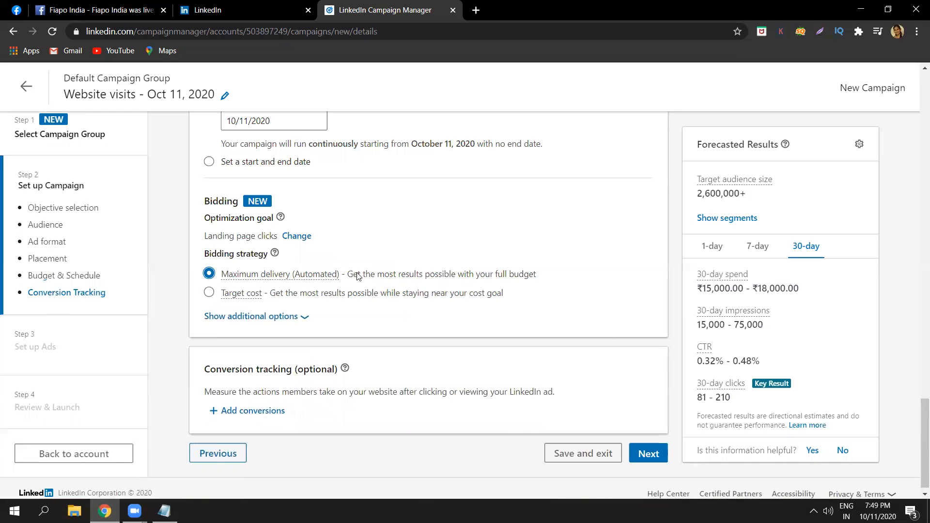
Use the Target cost bidding strategy with a target cost of ₹220 per landing page click.
{"action": "left_click", "coordinate": [289, 294]}
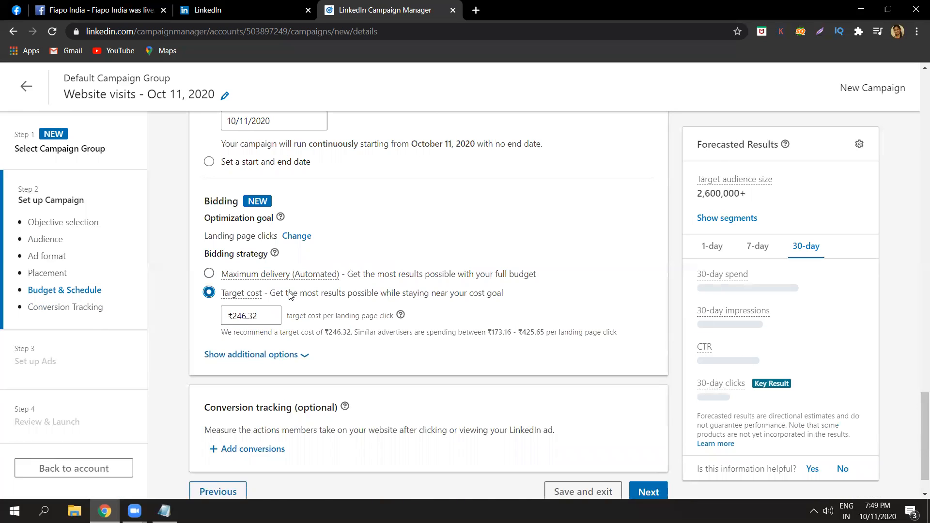
{"action": "left_click", "coordinate": [265, 316]}
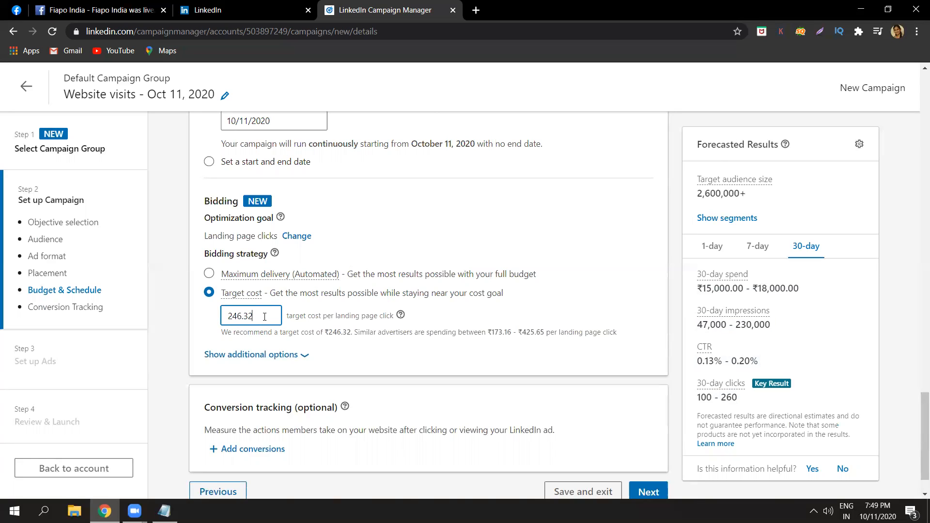
{"action": "double_click", "coordinate": [264, 317]}
{"action": "type", "text": "220"}
{"action": "left_click", "coordinate": [292, 319]}
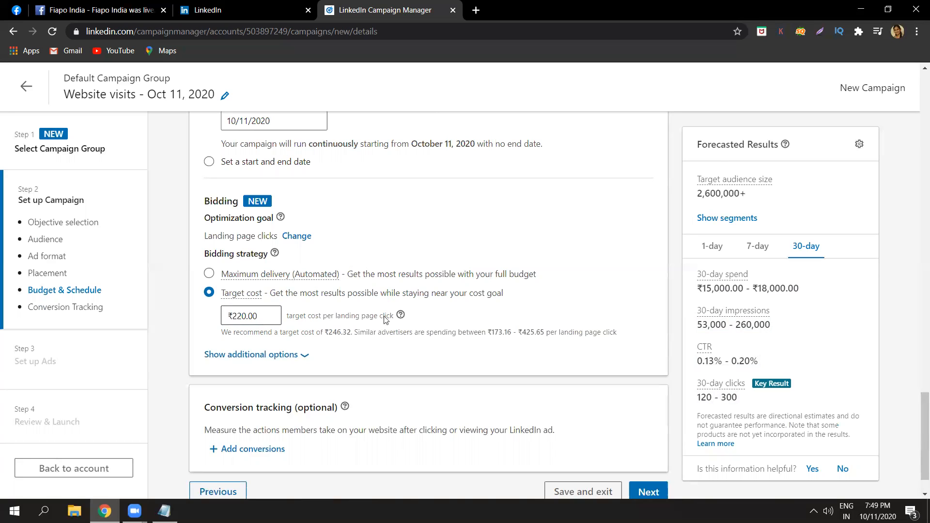
Check the spending range of similar advertisers and set the target cost per landing page click to ₹150.
{"action": "double_click", "coordinate": [492, 332]}
{"action": "left_click", "coordinate": [492, 332]}
{"action": "triple_click", "coordinate": [519, 333]}
{"action": "left_click", "coordinate": [519, 333]}
{"action": "left_click", "coordinate": [250, 316]}
{"action": "double_click", "coordinate": [267, 315]}
{"action": "type", "text": "150"}
{"action": "left_click", "coordinate": [310, 312]}
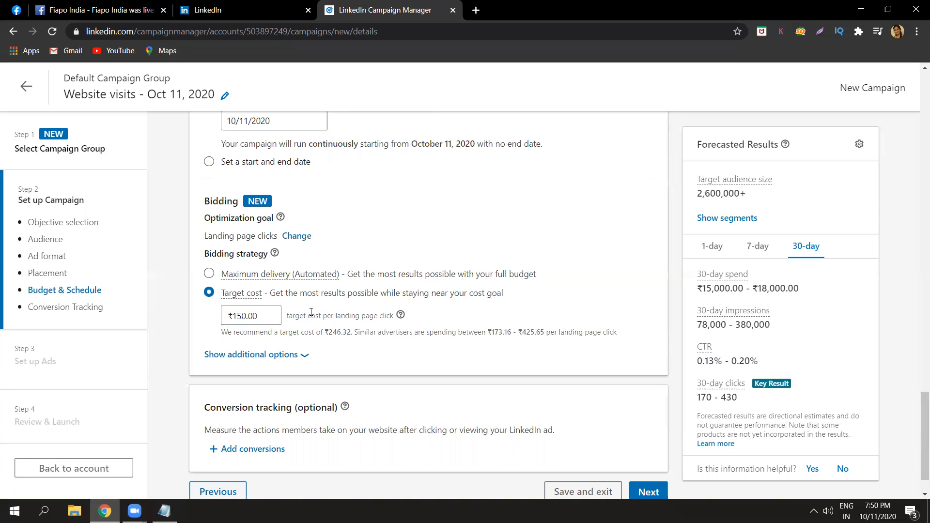
Reread the note on similar advertisers' spending and set the target cost per landing page click to ₹100.
{"action": "triple_click", "coordinate": [483, 335]}
{"action": "left_click", "coordinate": [484, 336]}
{"action": "left_click_drag", "start_coordinate": [356, 332], "coordinate": [424, 329]}
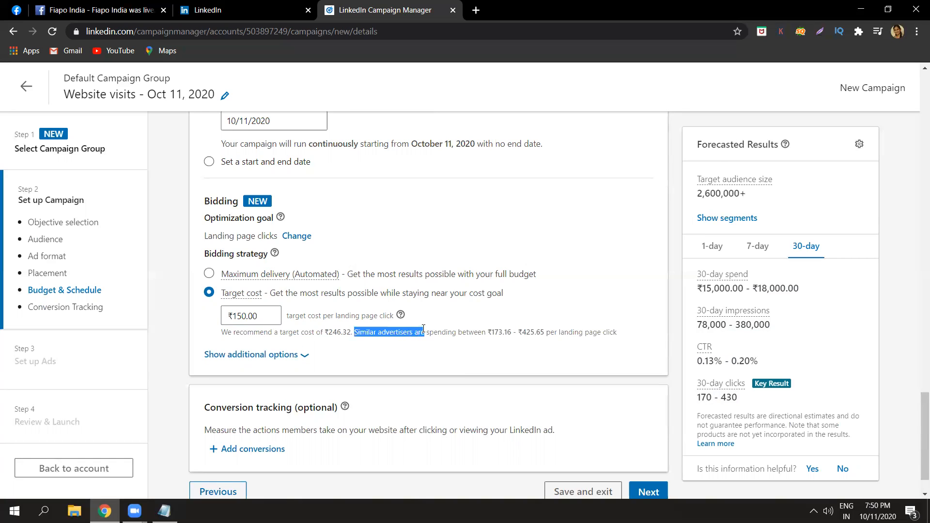
{"action": "left_click", "coordinate": [423, 330]}
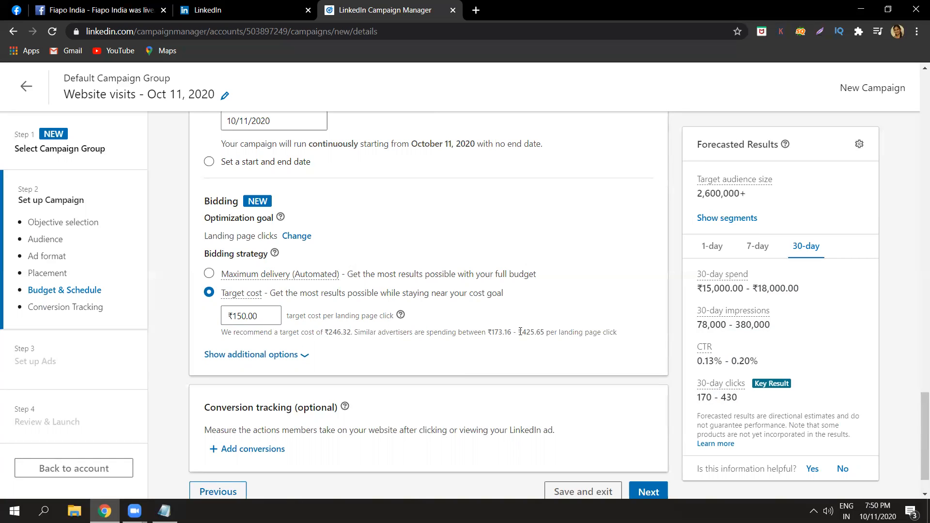
{"action": "left_click", "coordinate": [265, 315]}
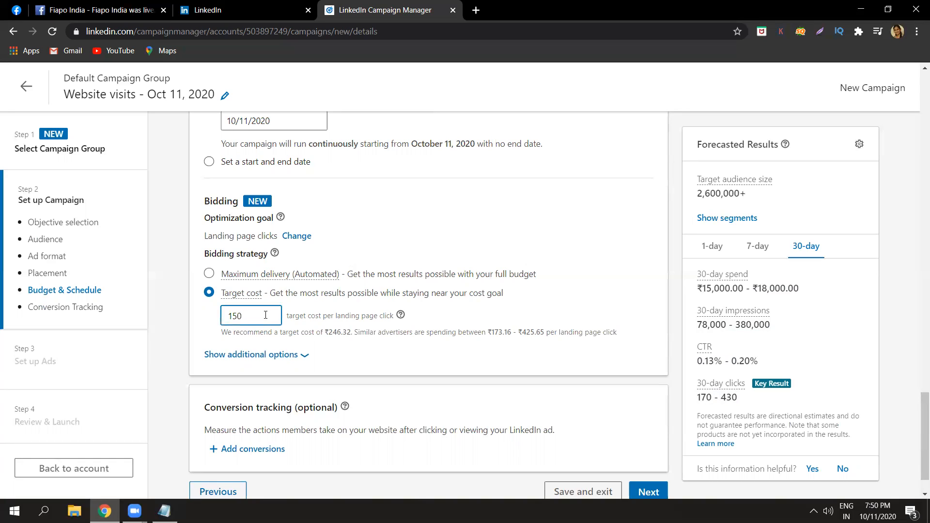
{"action": "left_click", "coordinate": [175, 329]}
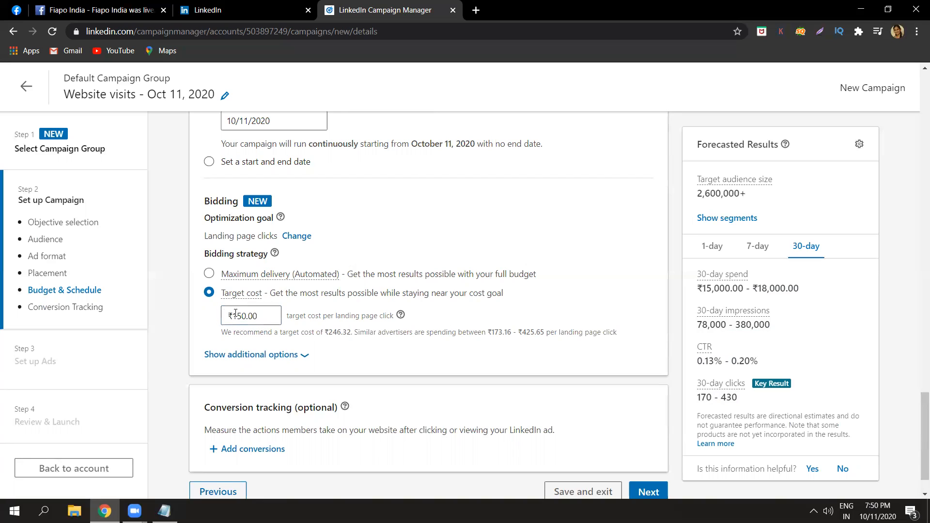
{"action": "double_click", "coordinate": [263, 314]}
{"action": "type", "text": "100"}
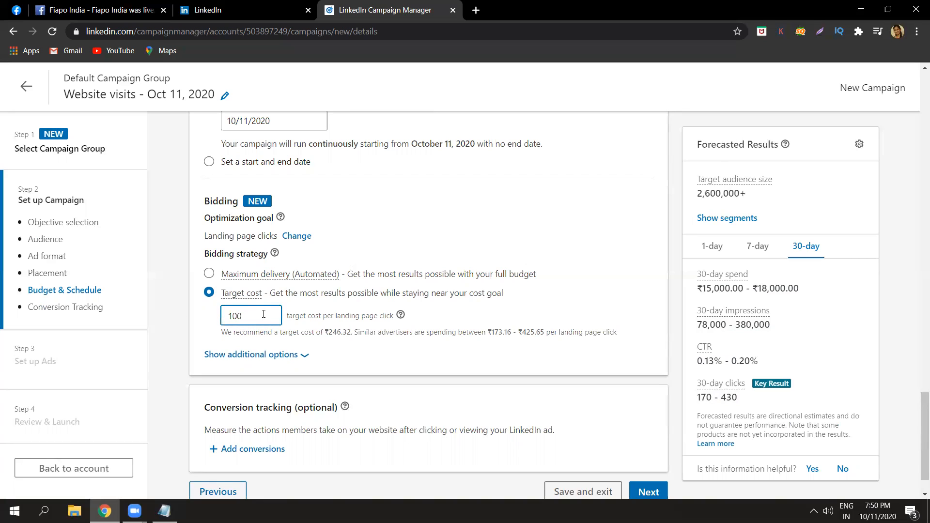
{"action": "left_click", "coordinate": [318, 316]}
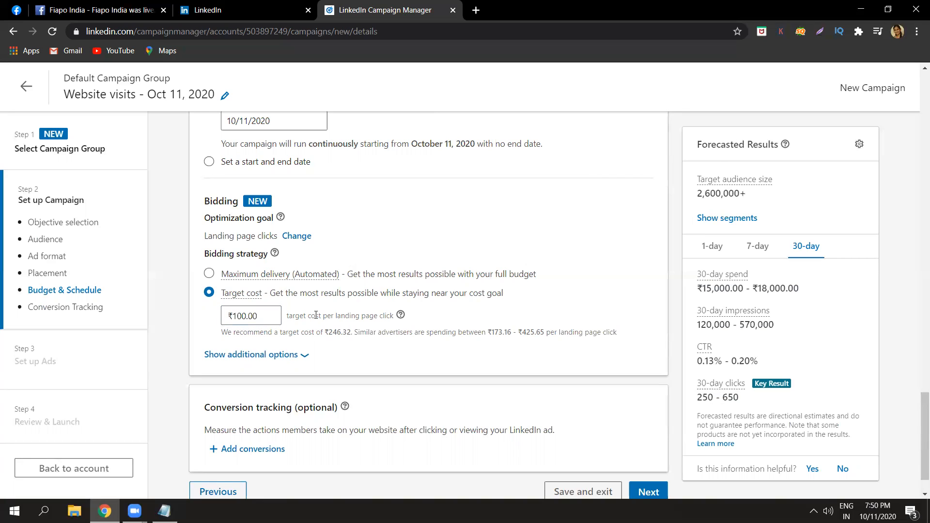
{"action": "left_click", "coordinate": [276, 316]}
{"action": "left_click", "coordinate": [341, 327]}
{"action": "left_click", "coordinate": [315, 316]}
{"action": "left_click", "coordinate": [320, 316]}
Reveal the additional bidding options, read the Manual bidding description and switch the bidding strategy to Manual bidding.
{"action": "scroll", "coordinate": [917, 402], "scroll_direction": "down", "scroll_amount": 1}
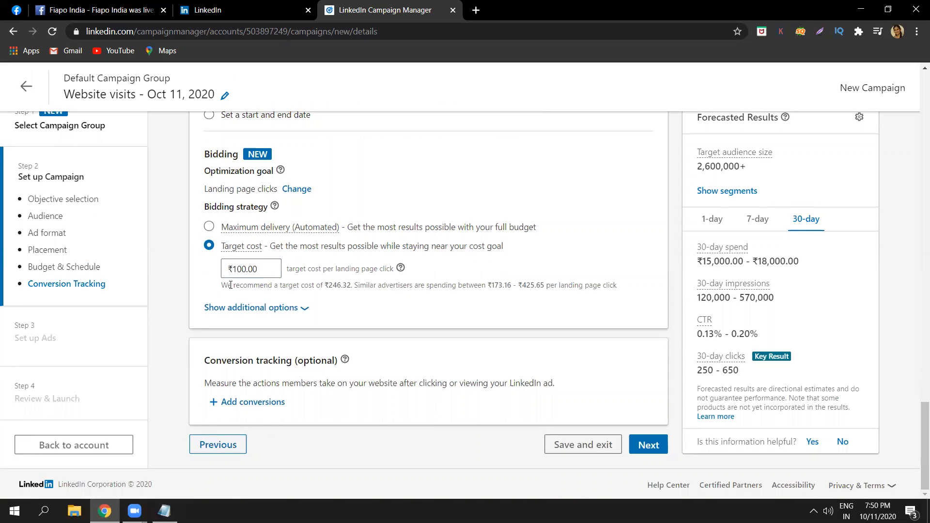
{"action": "left_click", "coordinate": [255, 309]}
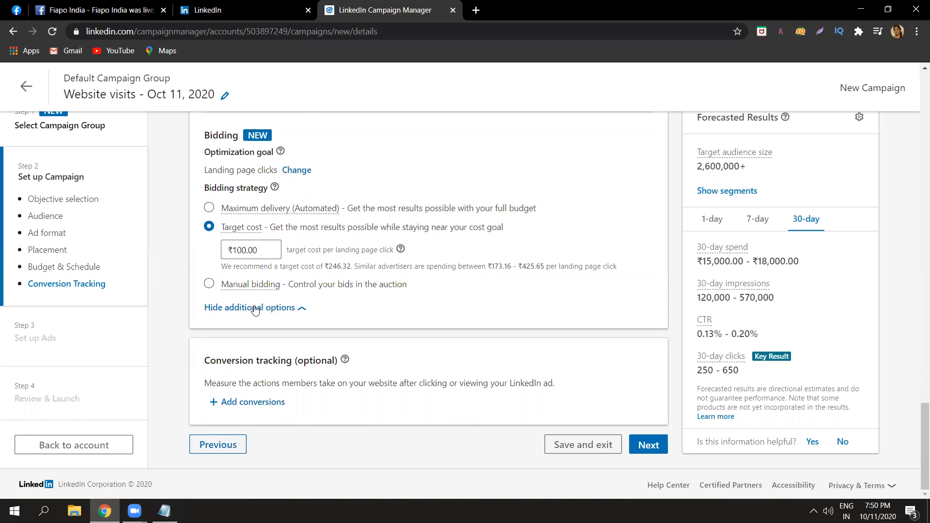
{"action": "mouse_move", "coordinate": [251, 285]}
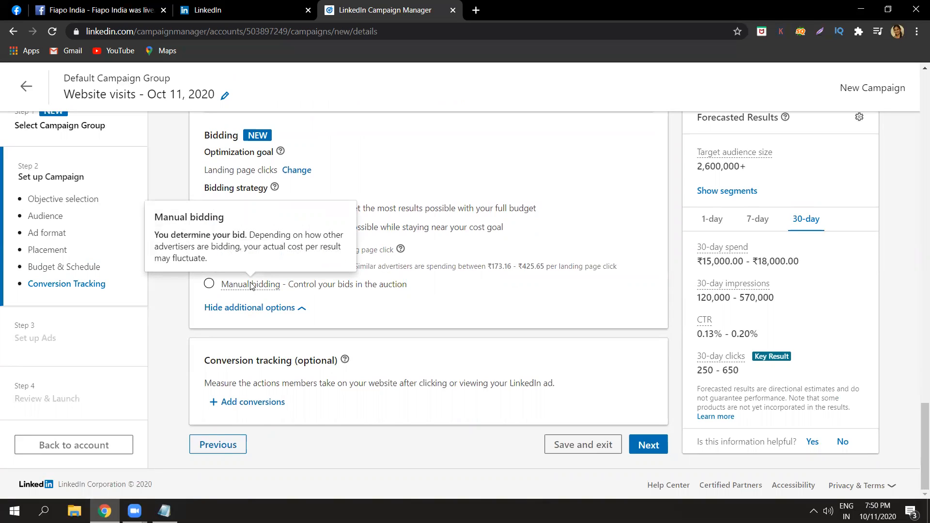
{"action": "triple_click", "coordinate": [258, 245]}
{"action": "triple_click", "coordinate": [258, 244]}
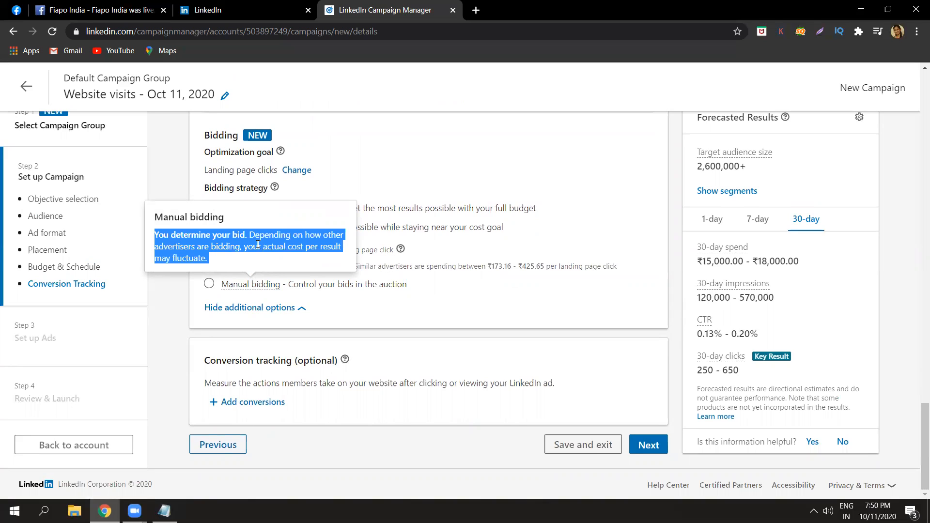
{"action": "left_click", "coordinate": [258, 245]}
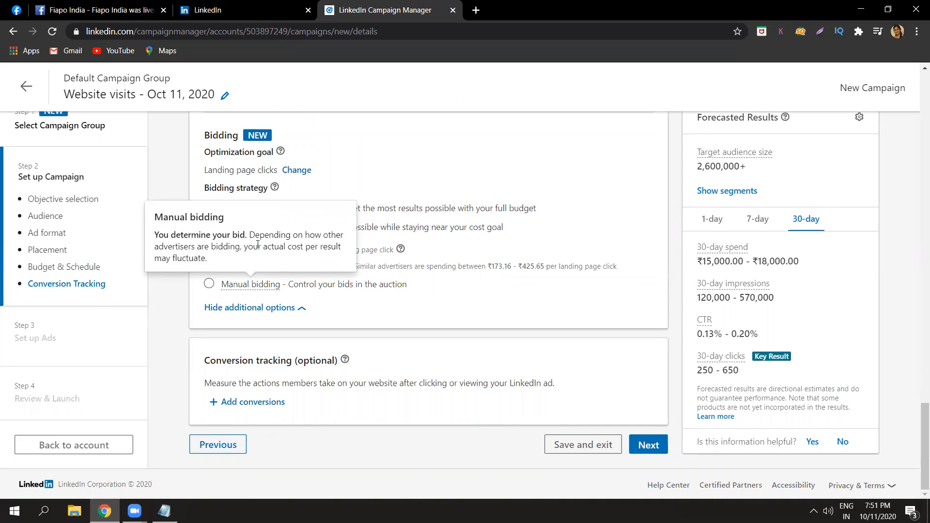
{"action": "triple_click", "coordinate": [258, 244]}
{"action": "left_click", "coordinate": [258, 244]}
{"action": "left_click", "coordinate": [208, 285]}
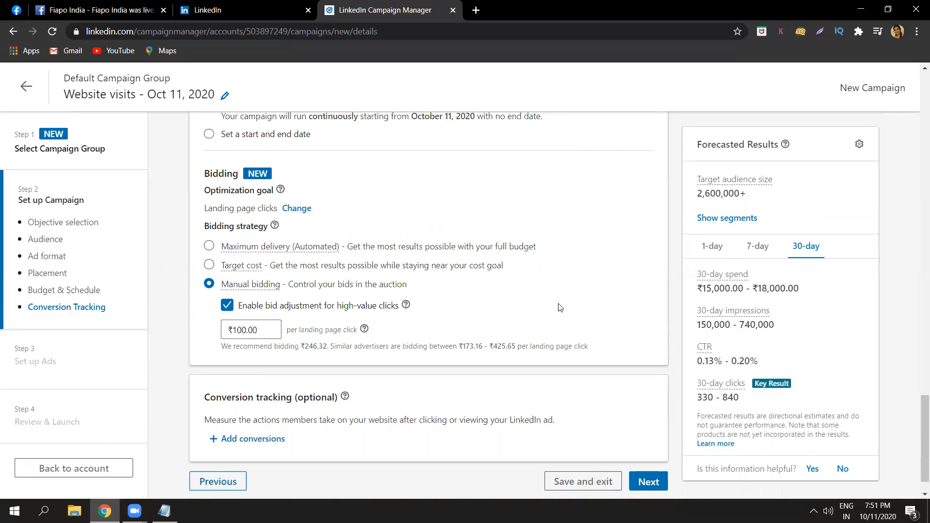
Save the campaign's audience as a new template named Audience 11, leaving the description empty.
{"action": "scroll", "coordinate": [917, 419], "scroll_direction": "down", "scroll_amount": 1}
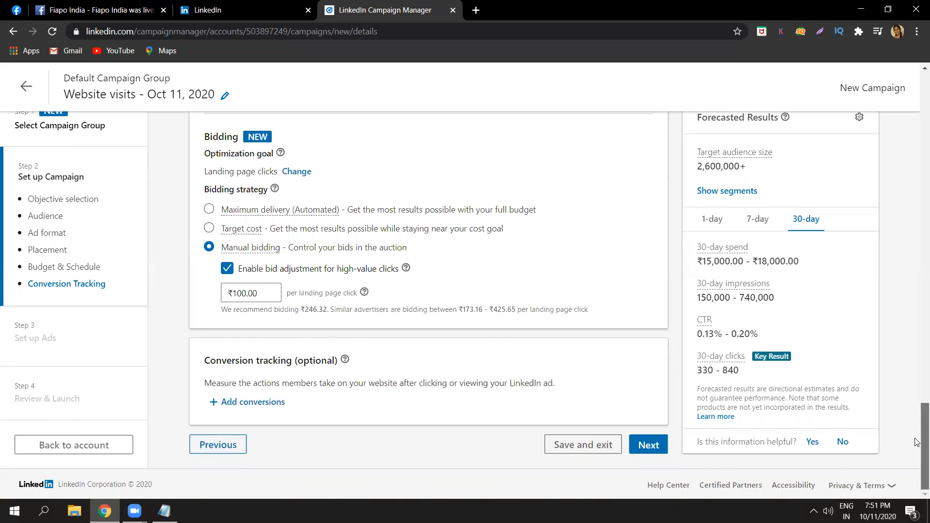
{"action": "scroll", "coordinate": [917, 394], "scroll_direction": "up", "scroll_amount": 10}
{"action": "left_click_drag", "start_coordinate": [917, 314], "coordinate": [917, 254]}
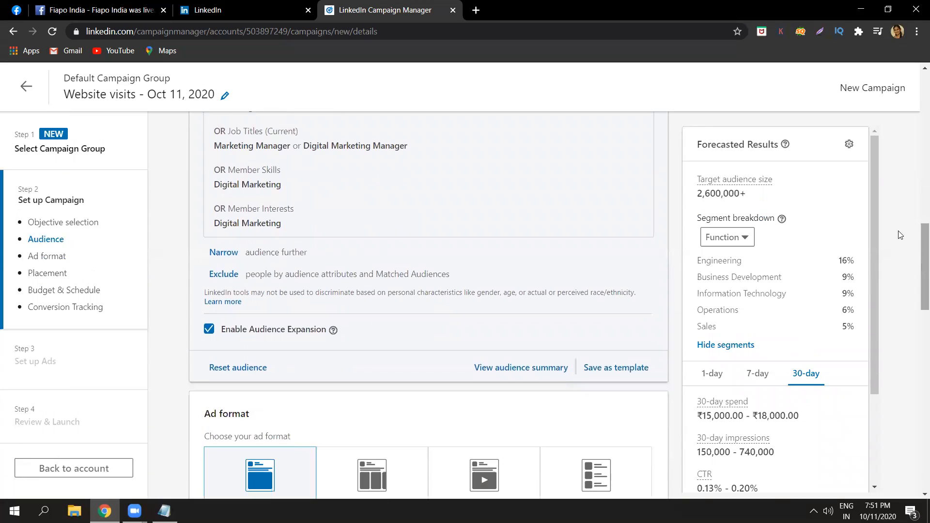
{"action": "left_click", "coordinate": [605, 372]}
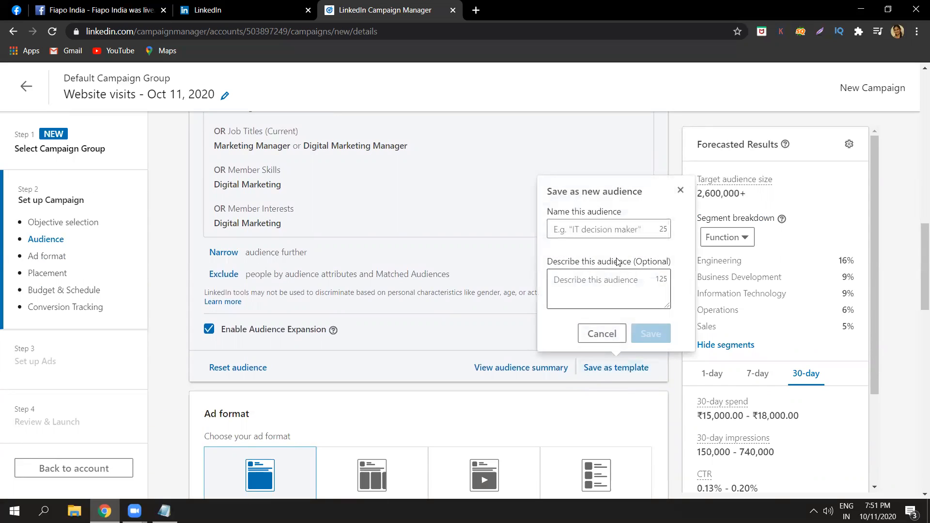
{"action": "left_click", "coordinate": [621, 229]}
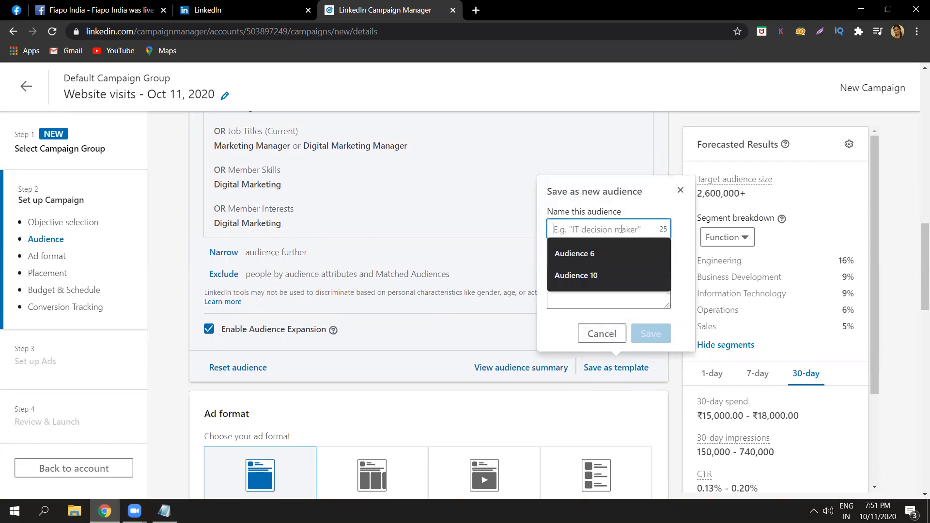
{"action": "type", "text": "Aud"}
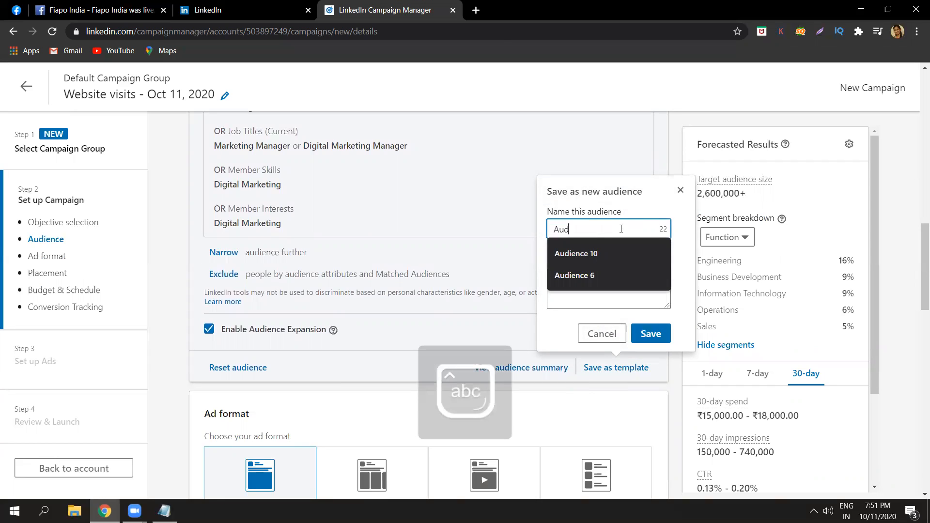
{"action": "type", "text": "ience 11"}
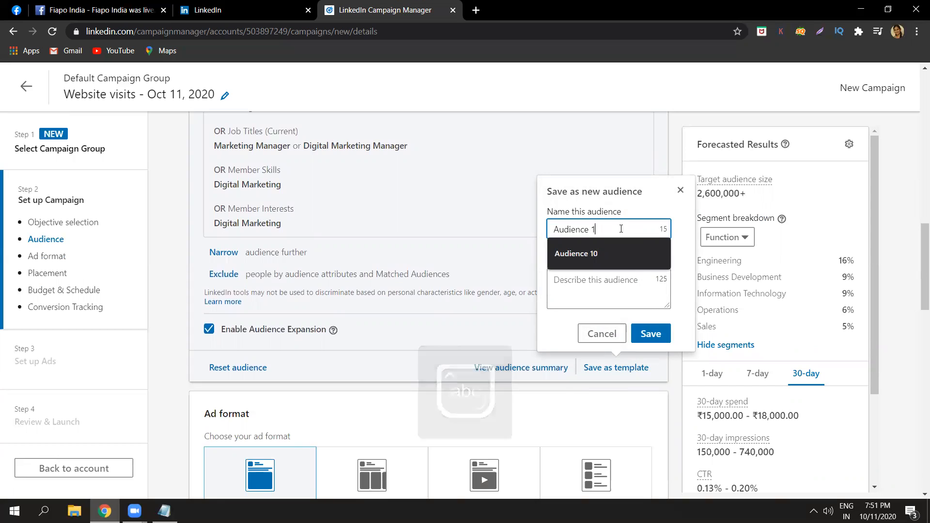
{"action": "left_click", "coordinate": [613, 280]}
{"action": "left_click", "coordinate": [646, 339]}
{"action": "left_click", "coordinate": [646, 339]}
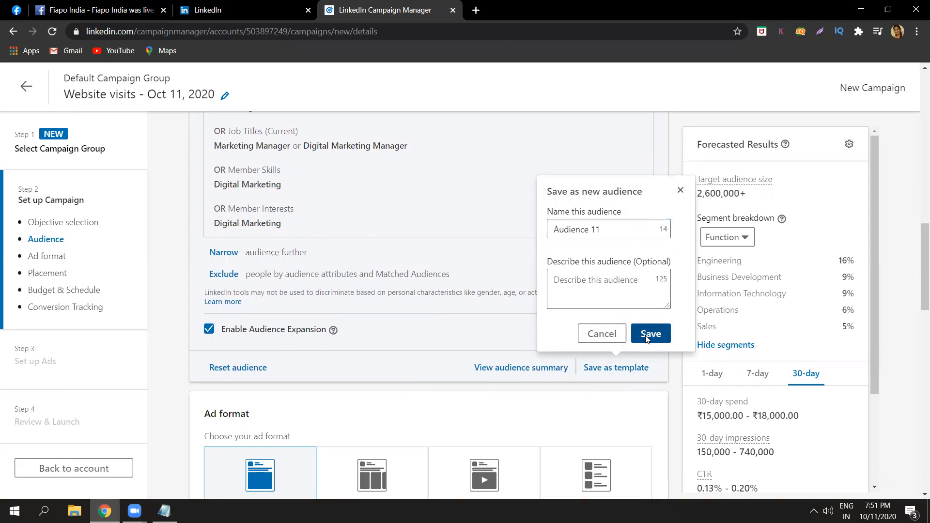
Check the template saving options, the list of saved audiences and the targeting attributes of Audience 11.
{"action": "left_click", "coordinate": [631, 369]}
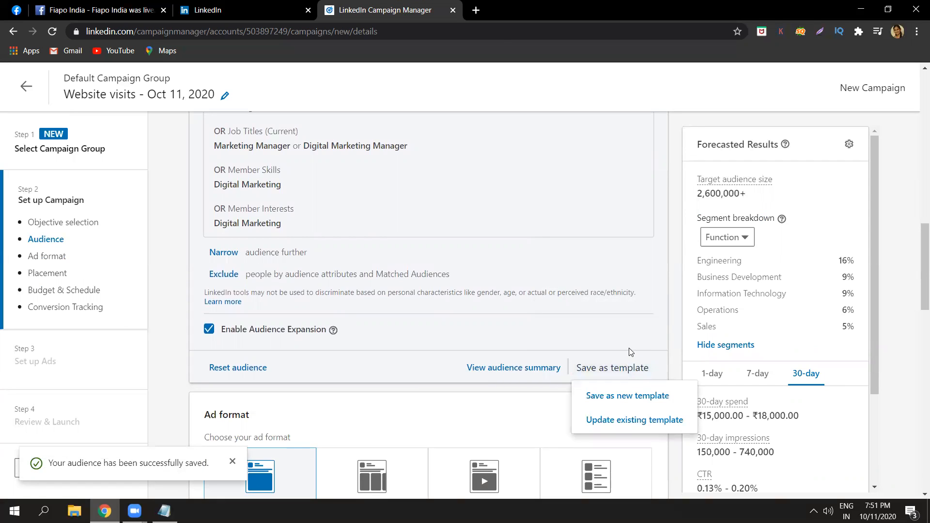
{"action": "left_click", "coordinate": [881, 377]}
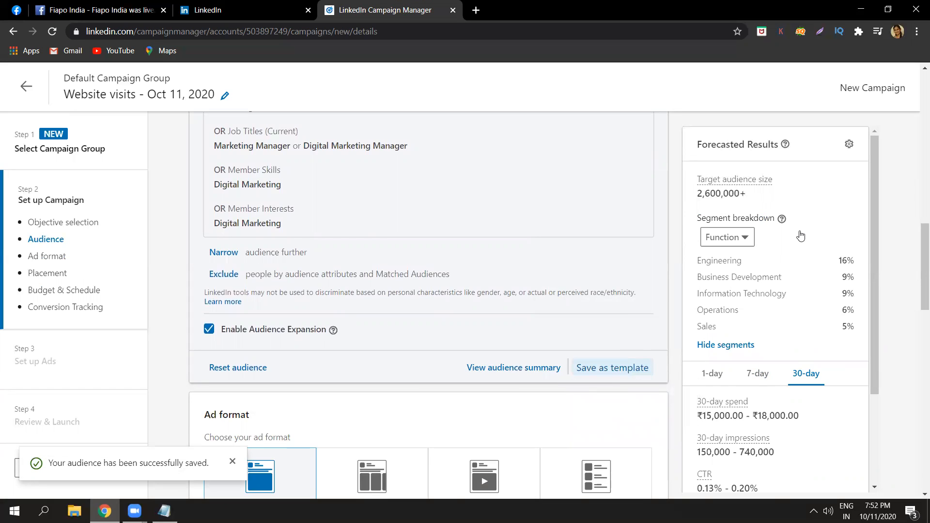
{"action": "left_click_drag", "start_coordinate": [917, 291], "coordinate": [917, 163]}
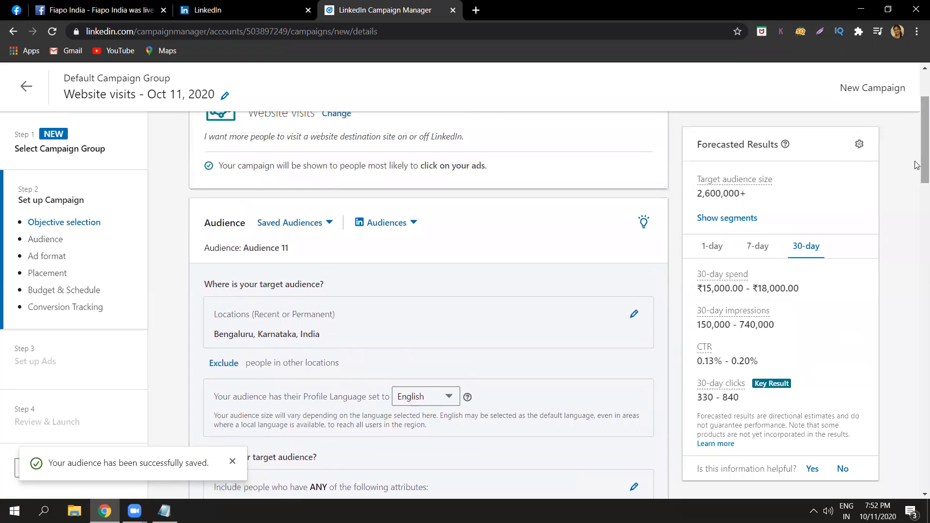
{"action": "left_click", "coordinate": [332, 225]}
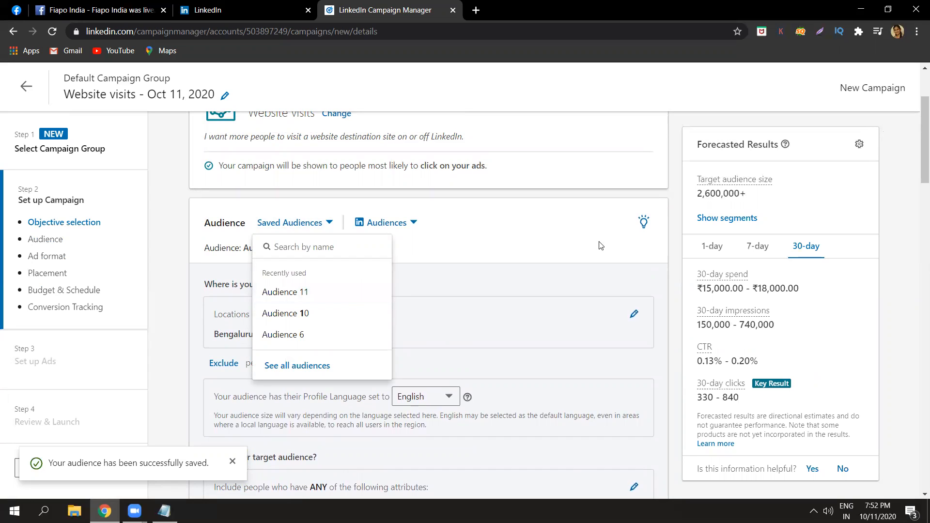
{"action": "left_click", "coordinate": [917, 255]}
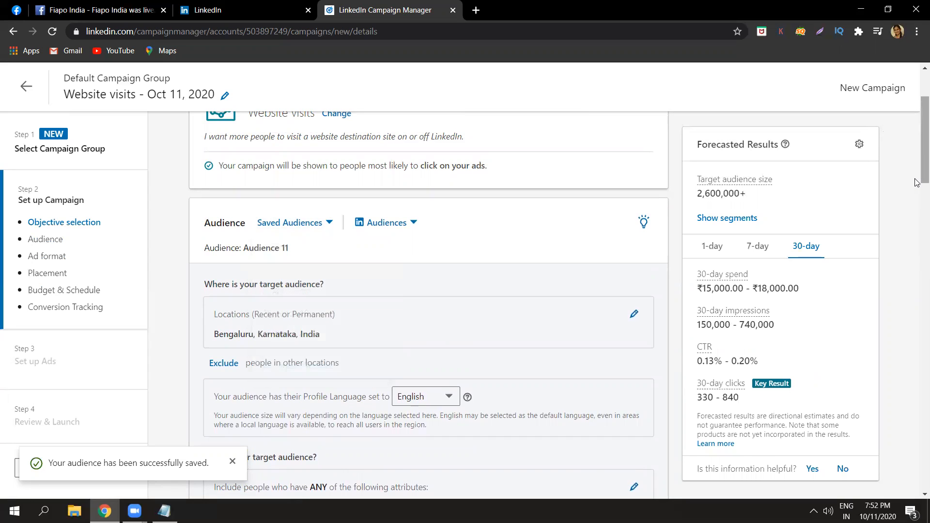
{"action": "scroll", "coordinate": [917, 208], "scroll_direction": "down", "scroll_amount": 1}
{"action": "scroll", "coordinate": [917, 208], "scroll_direction": "down", "scroll_amount": 10}
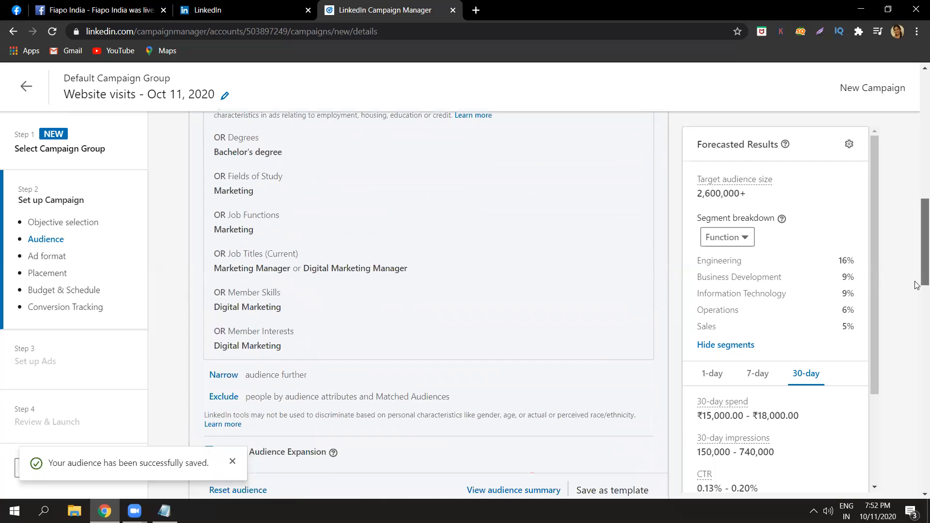
{"action": "scroll", "coordinate": [917, 270], "scroll_direction": "up", "scroll_amount": 1}
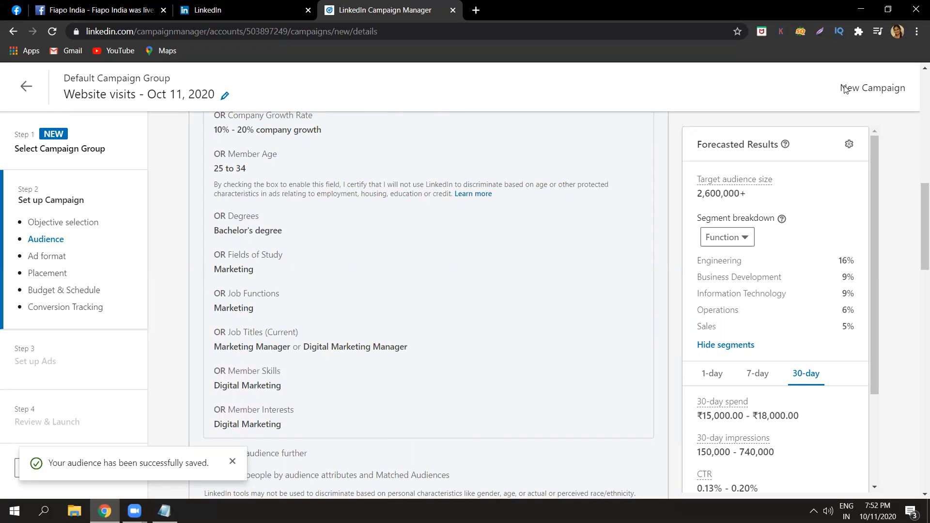
Proceed from the campaign setup to the ad setup, confirming that the objective and ad format are saved.
{"action": "left_click_drag", "start_coordinate": [917, 228], "coordinate": [916, 469]}
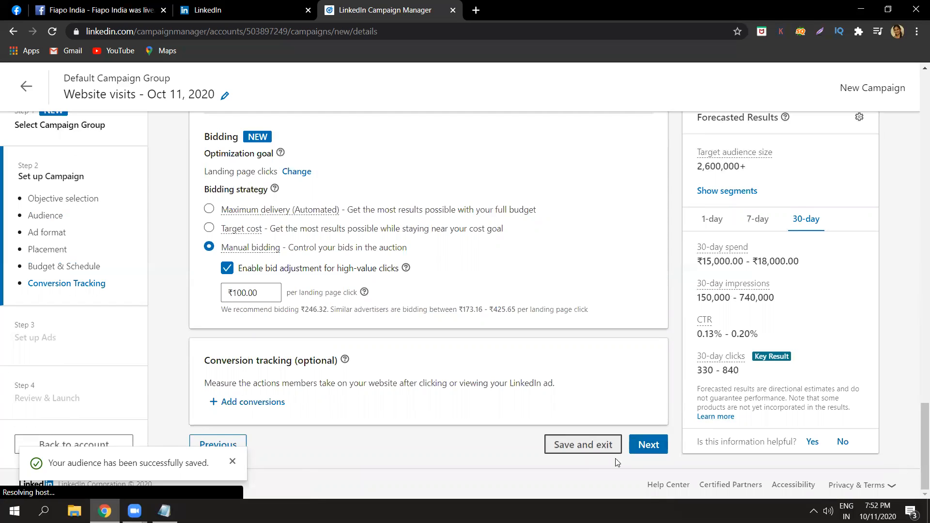
{"action": "left_click", "coordinate": [644, 448]}
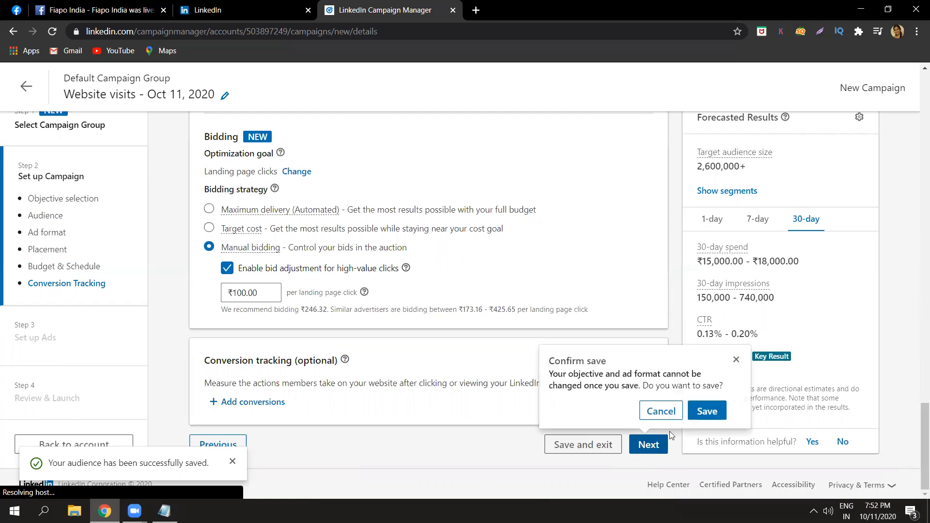
{"action": "left_click", "coordinate": [707, 412]}
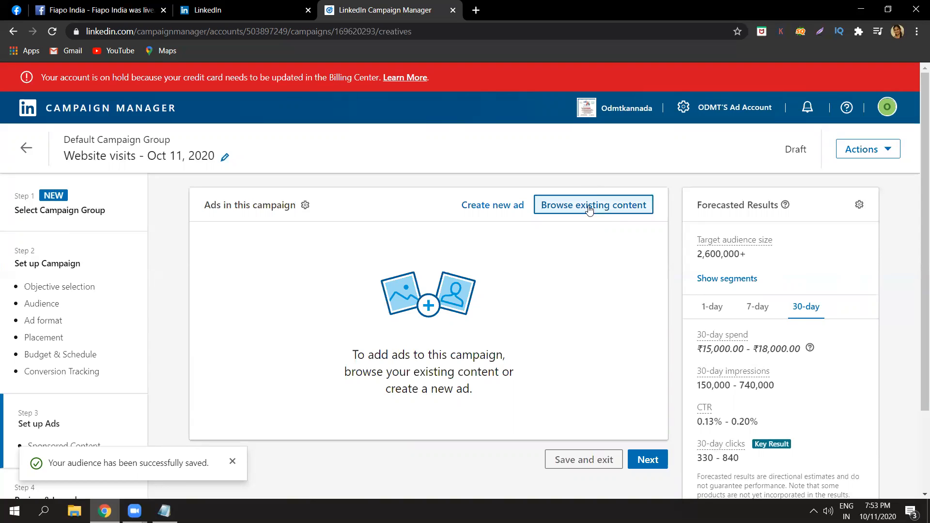
Create a new Single Image ad for the campaign and name it "ODMT ad 11".
{"action": "left_click", "coordinate": [515, 204]}
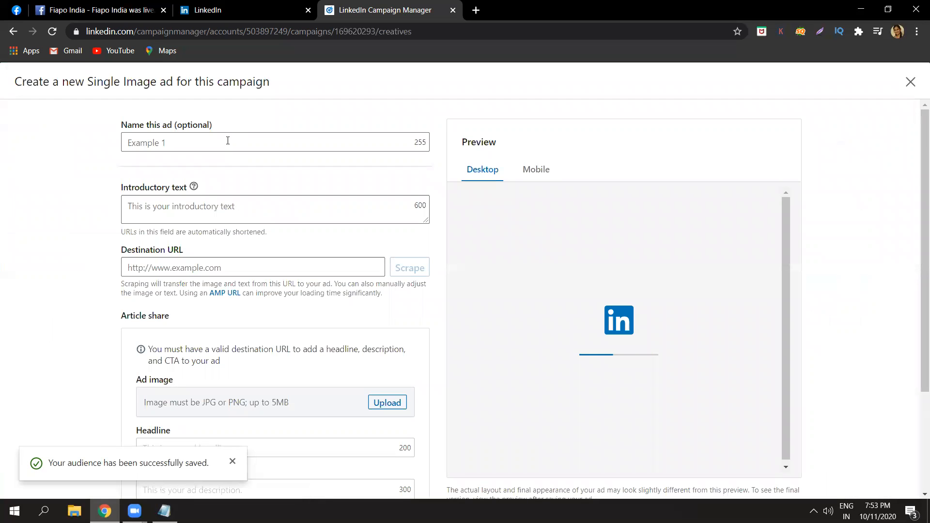
{"action": "left_click", "coordinate": [228, 141]}
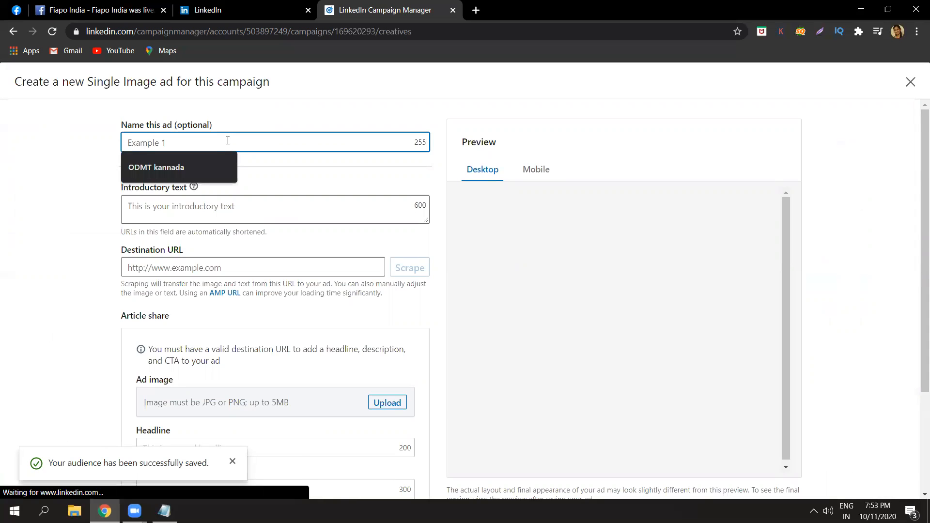
{"action": "key", "text": "Caps_Lock"}
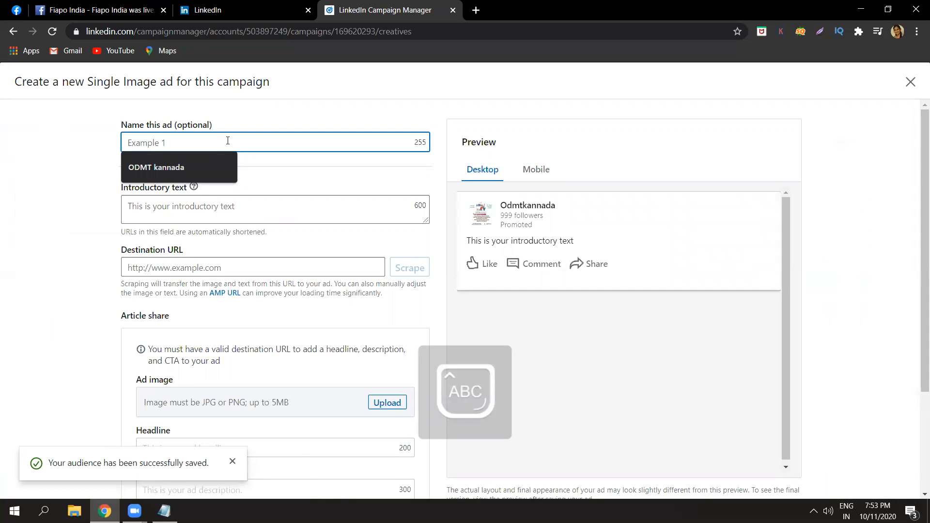
{"action": "type", "text": "ODMT"}
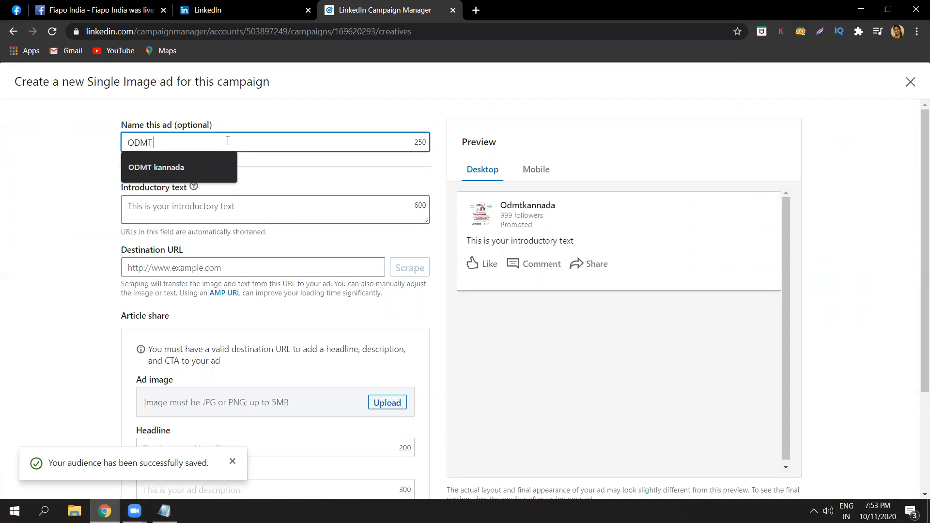
{"action": "key", "text": "Caps_Lock"}
{"action": "type", "text": "T "}
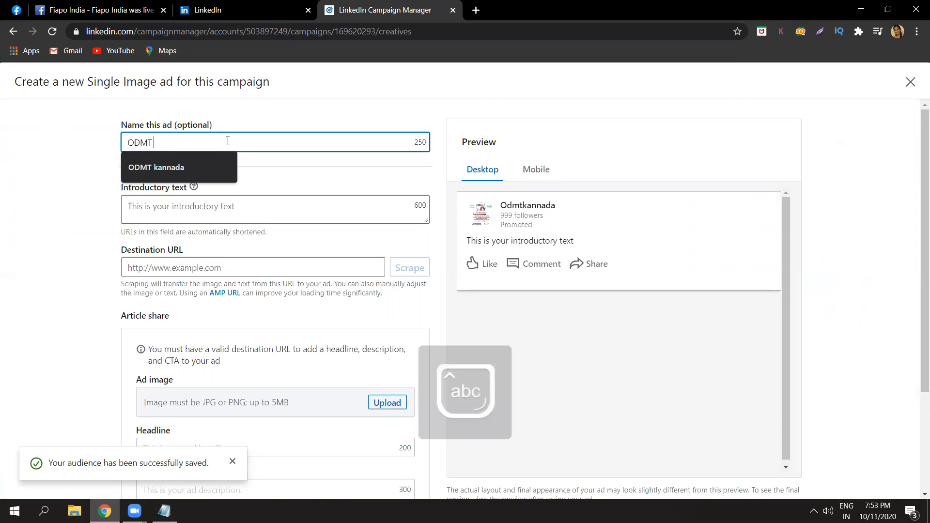
{"action": "type", "text": "ad 11"}
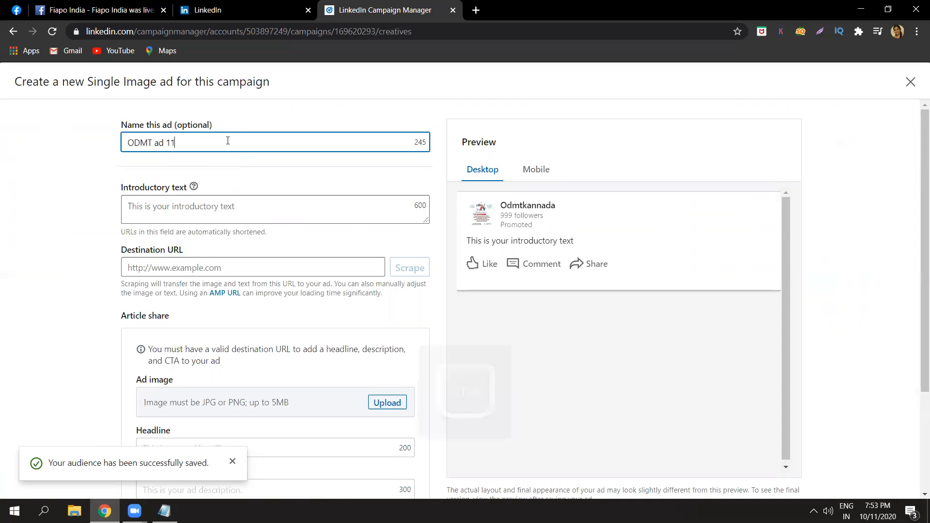
Enter "Learn digital marketing now" as the ad's introductory text and apply it to the preview.
{"action": "left_click", "coordinate": [167, 206]}
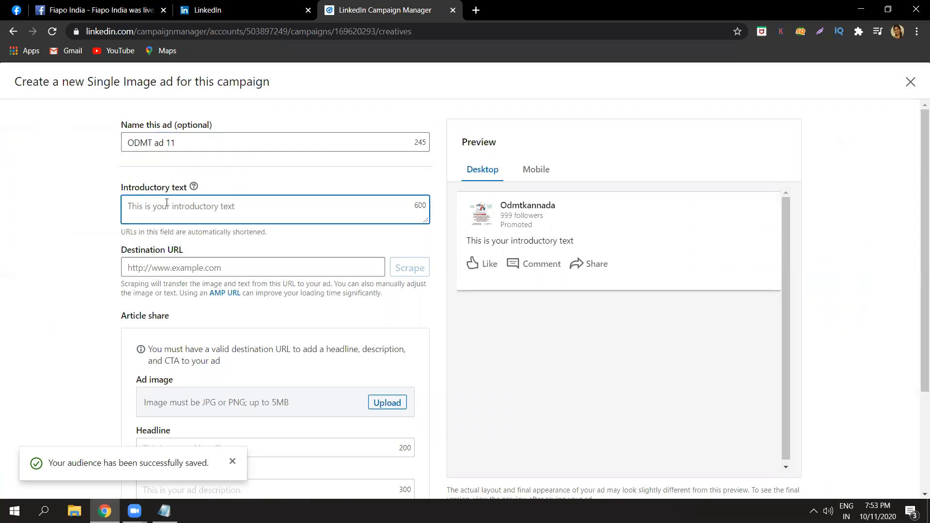
{"action": "key", "text": "Caps_Lock"}
{"action": "type", "text": "L"}
{"action": "key", "text": "Caps_Lock"}
{"action": "type", "text": "earn digital marketing now"}
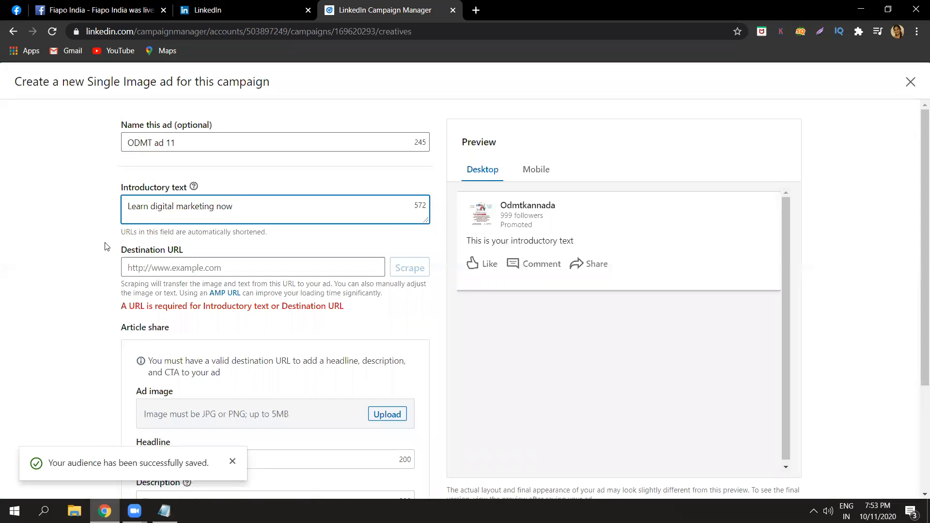
{"action": "left_click", "coordinate": [499, 236]}
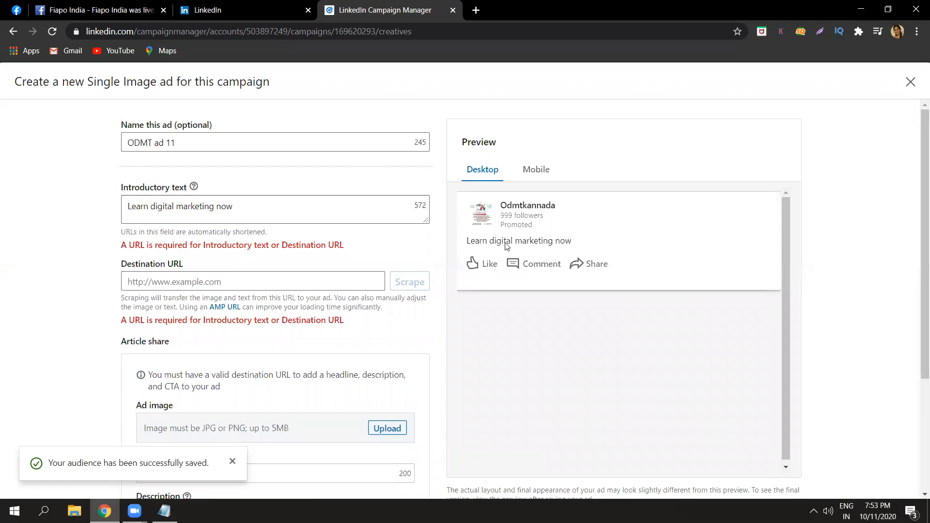
{"action": "left_click", "coordinate": [276, 279]}
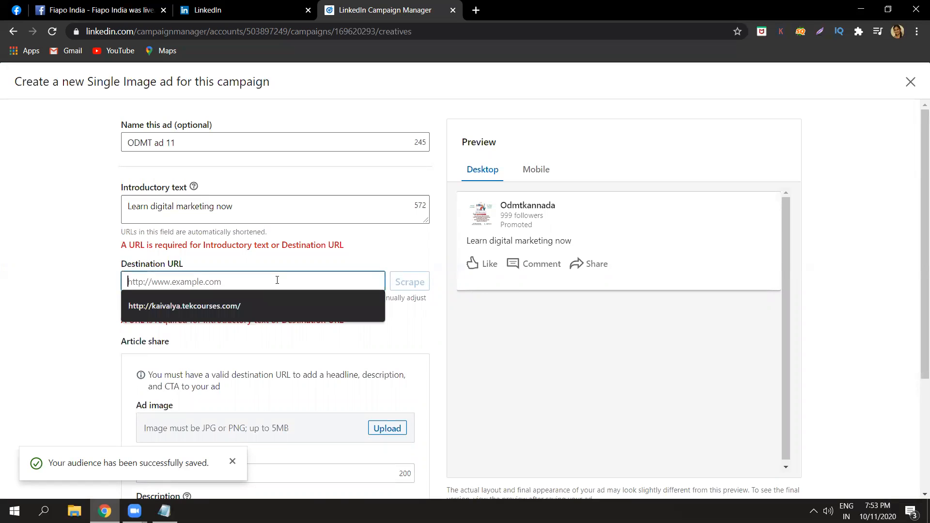
{"action": "left_click", "coordinate": [234, 305]}
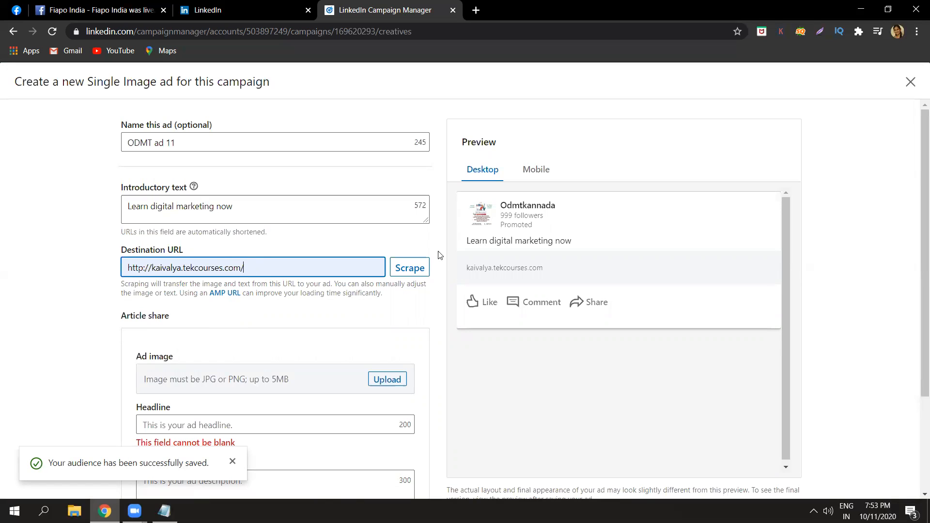
{"action": "scroll", "coordinate": [917, 384], "scroll_direction": "down", "scroll_amount": 2}
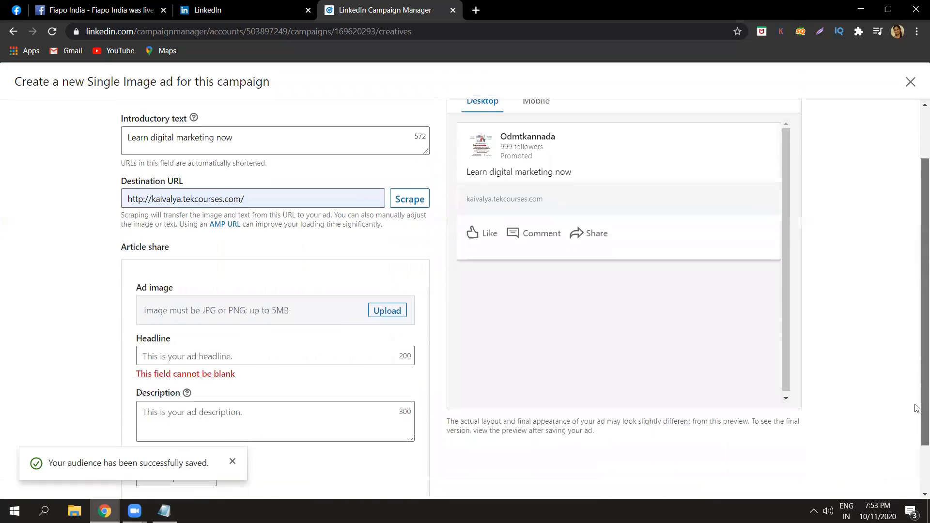
Upload "Digital marketing in kannada poster for IG" as the ad image and set the headline to "Learn digital marketing at low cost".
{"action": "left_click", "coordinate": [383, 312]}
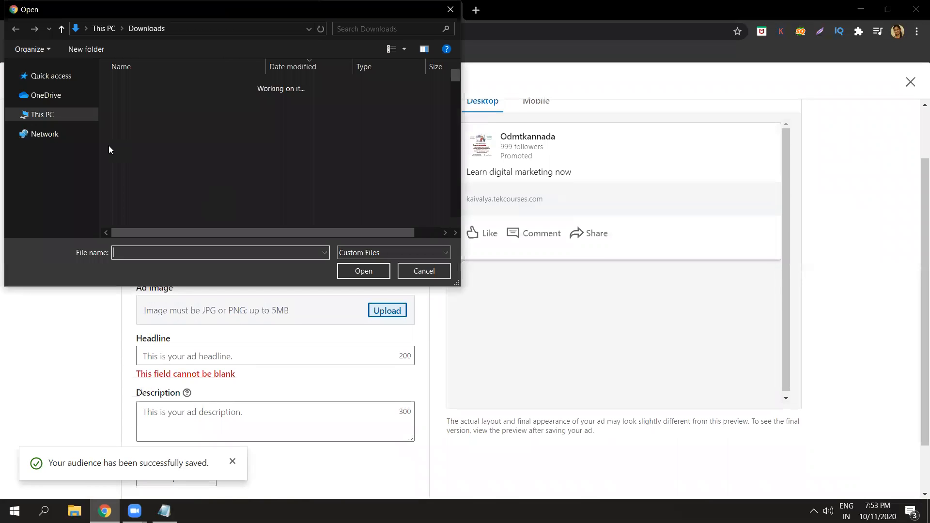
{"action": "left_click", "coordinate": [132, 138]}
{"action": "key", "text": "d"}
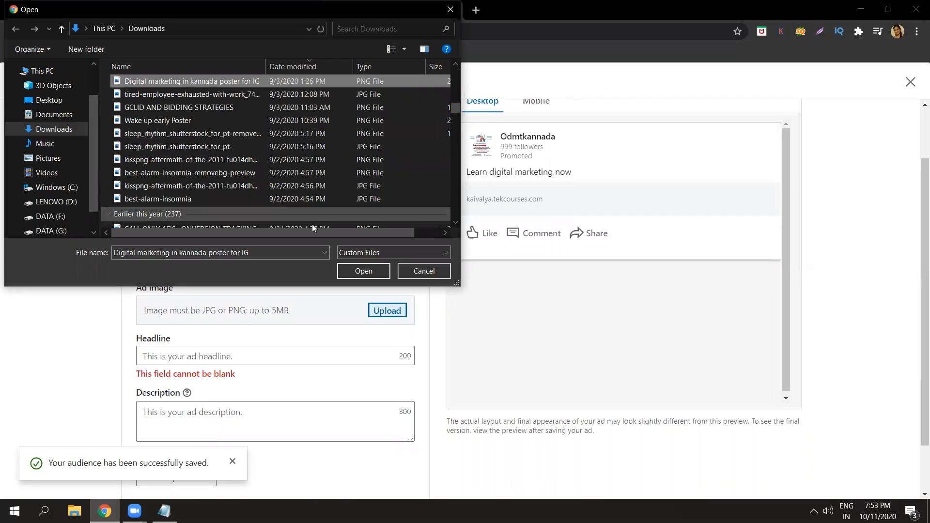
{"action": "left_click", "coordinate": [359, 270]}
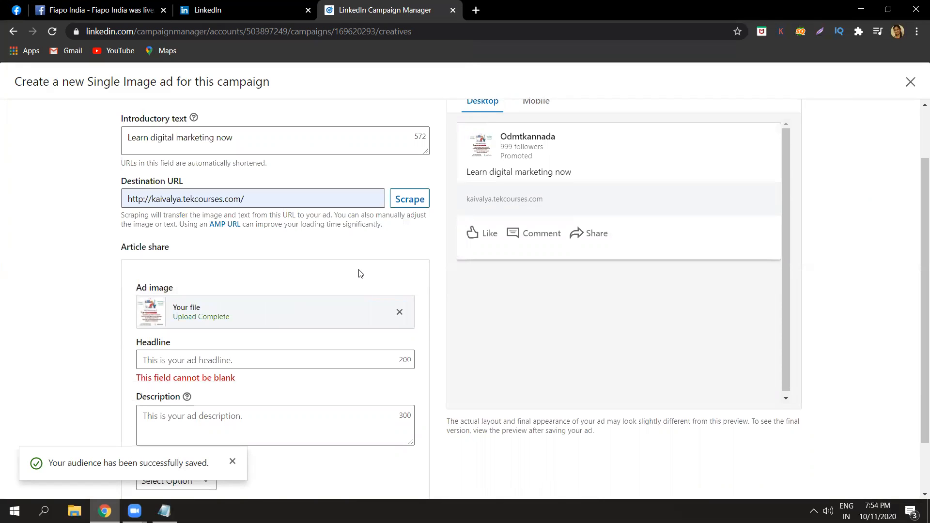
{"action": "left_click", "coordinate": [296, 360]}
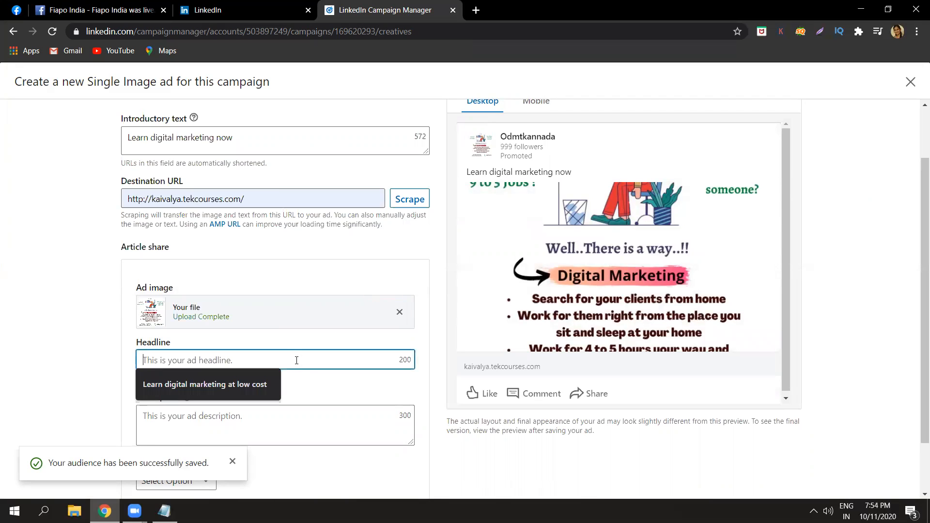
{"action": "left_click", "coordinate": [256, 383]}
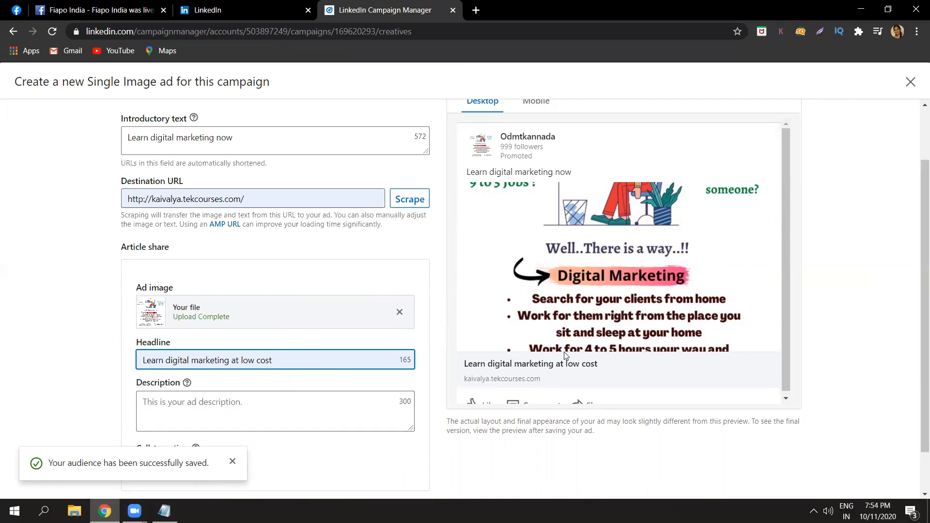
Enter "Register now to avail discount..!!" as the ad's description.
{"action": "scroll", "coordinate": [917, 286], "scroll_direction": "down", "scroll_amount": 1}
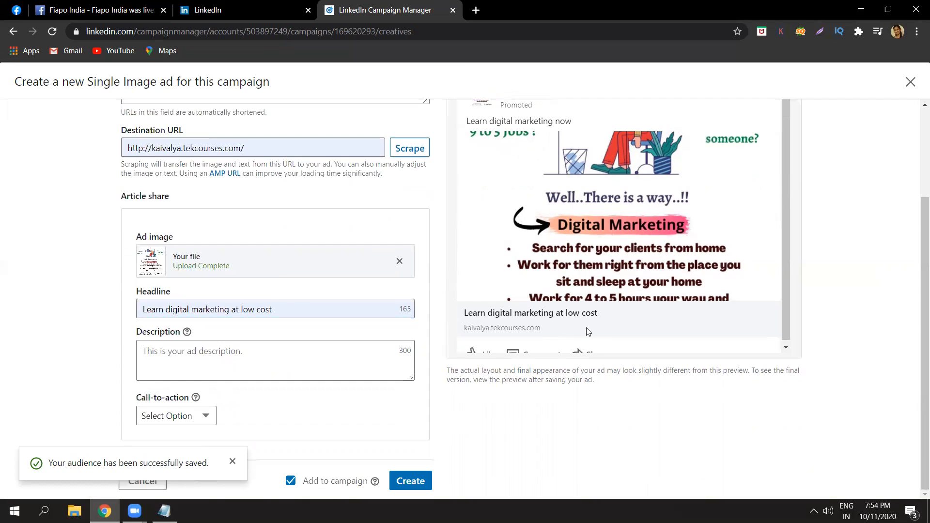
{"action": "left_click", "coordinate": [384, 356]}
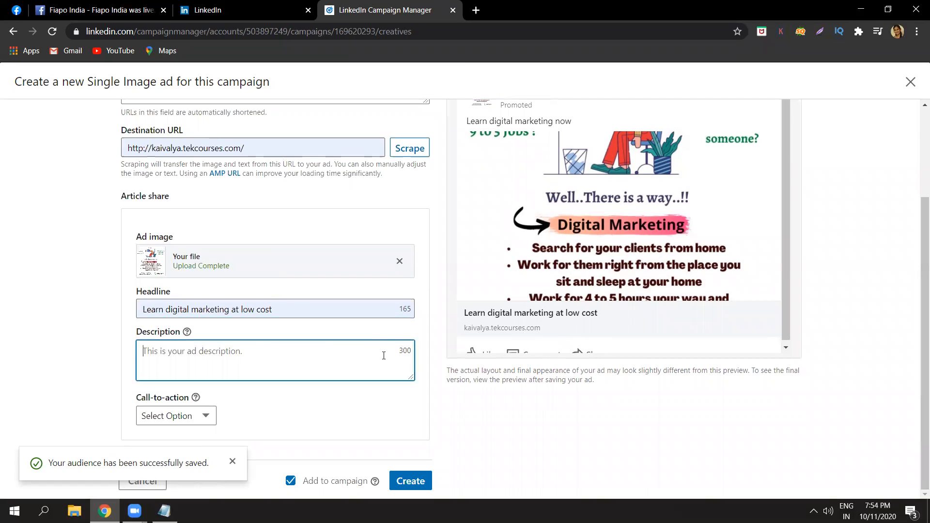
{"action": "key", "text": "Caps_Lock"}
{"action": "type", "text": "R"}
{"action": "key", "text": "Caps_Lock"}
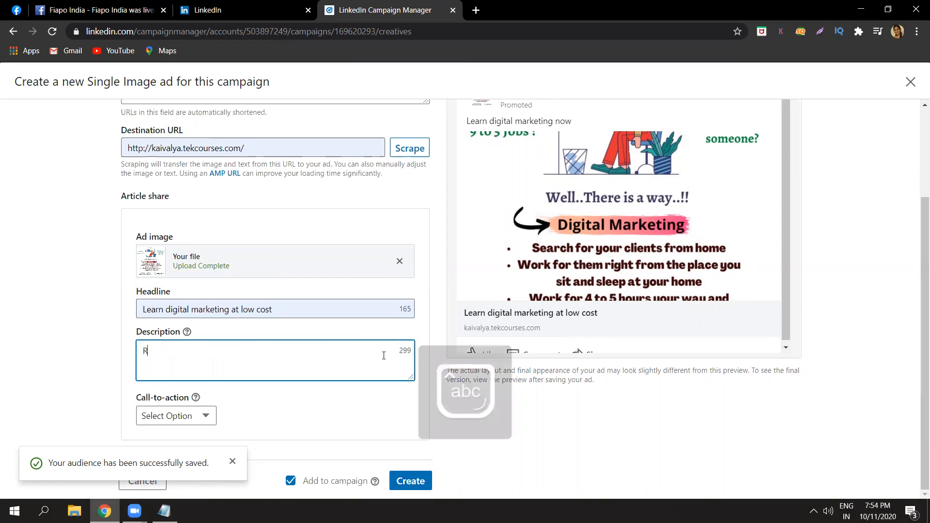
{"action": "type", "text": "egister now to avail discount..!!"}
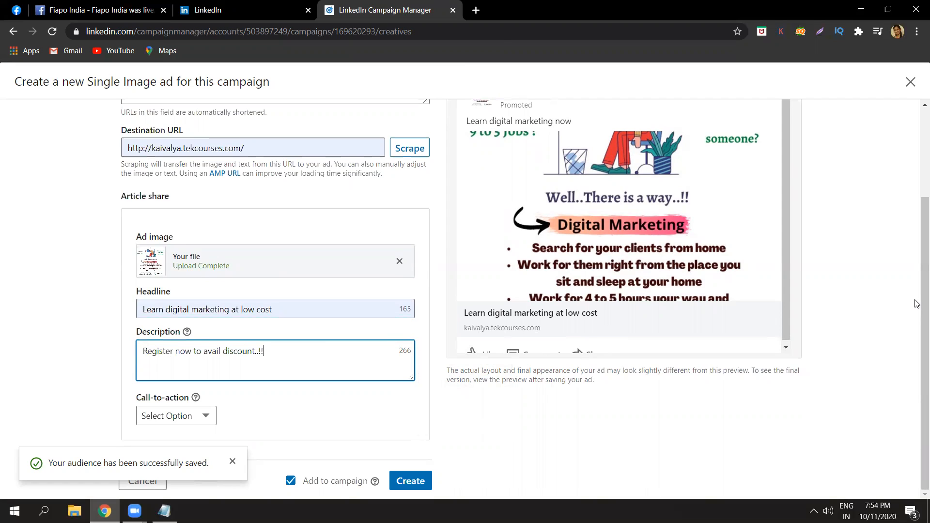
{"action": "left_click", "coordinate": [885, 306]}
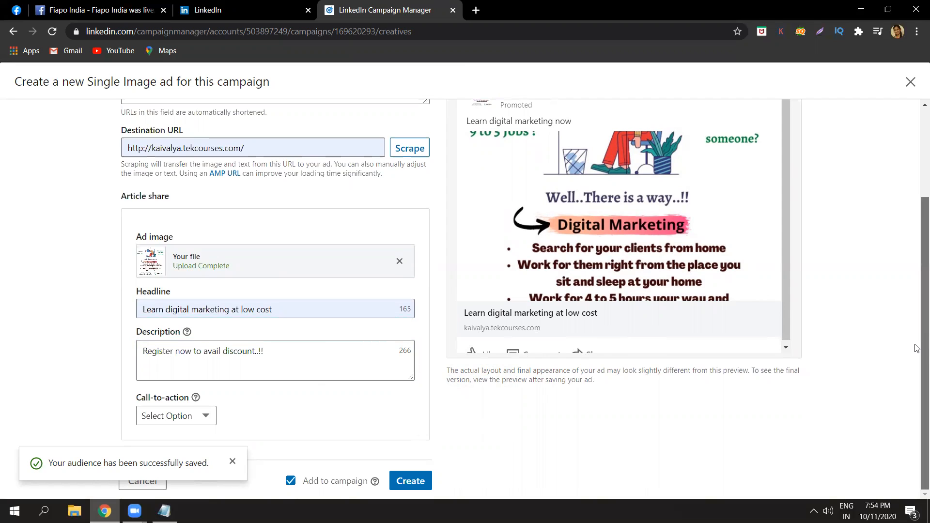
Set the ad's call-to-action to Register and apply it to the preview.
{"action": "left_click", "coordinate": [207, 417]}
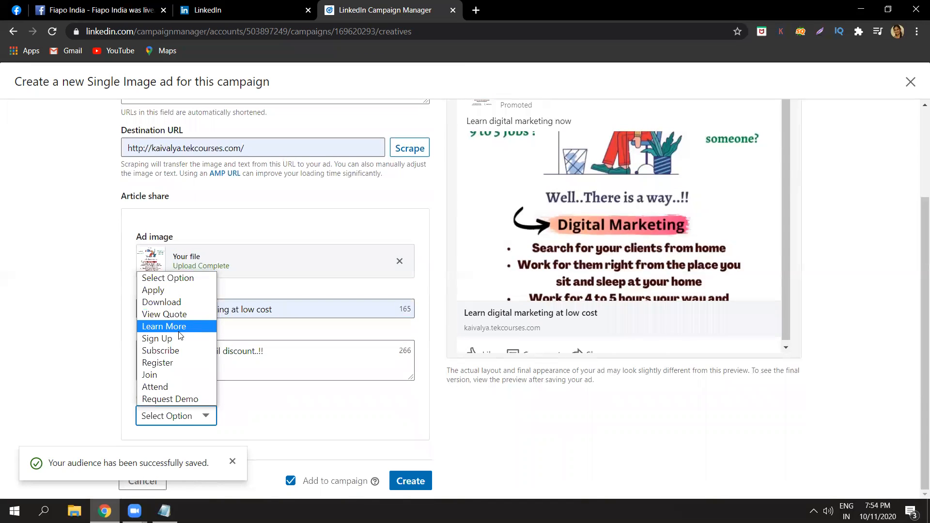
{"action": "left_click", "coordinate": [176, 368]}
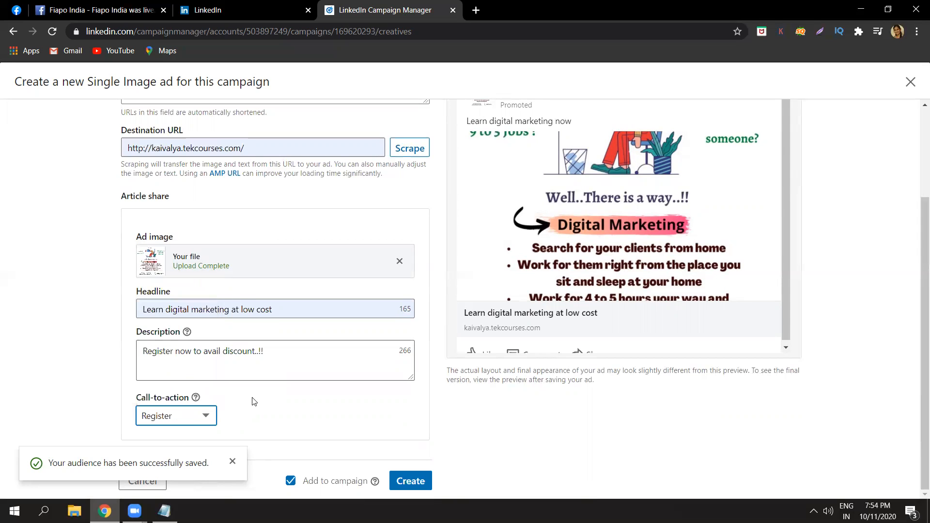
{"action": "left_click", "coordinate": [643, 426]}
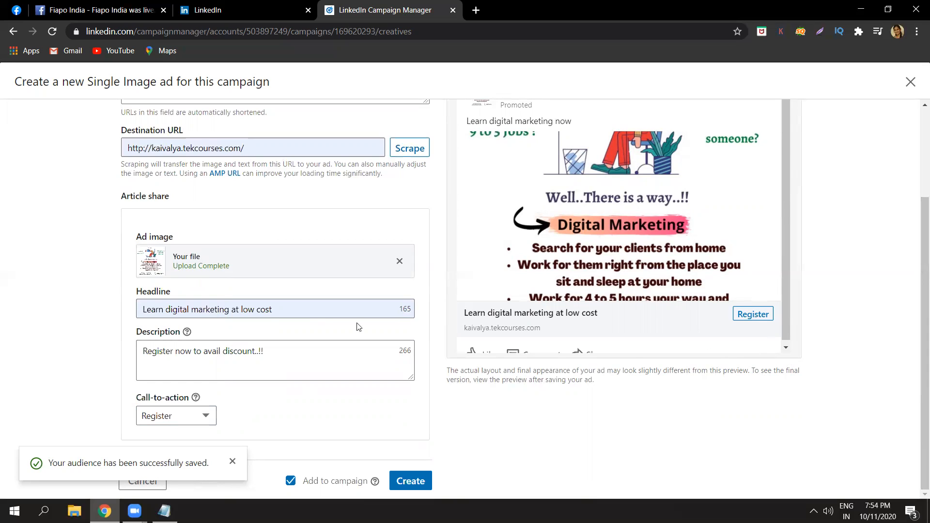
Create the ad in the campaign and proceed to the Review & Launch stage.
{"action": "left_click", "coordinate": [291, 148]}
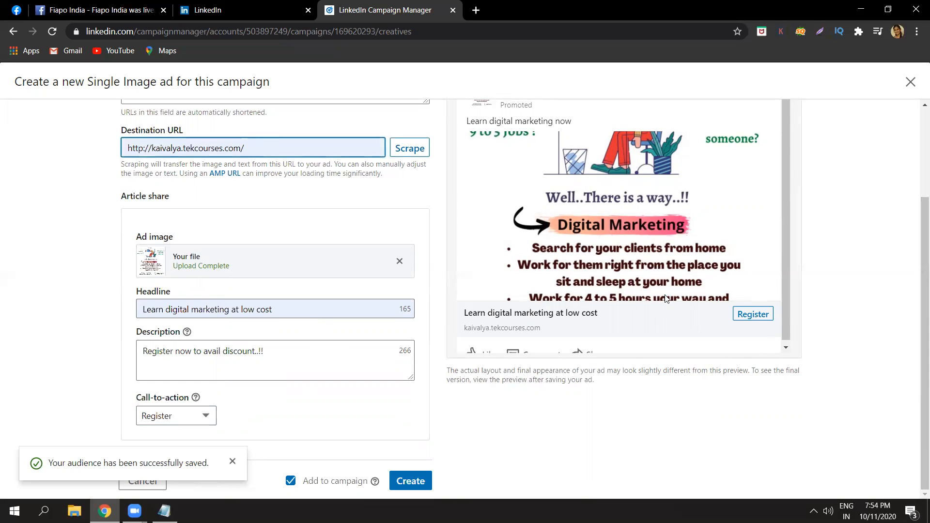
{"action": "left_click", "coordinate": [903, 361]}
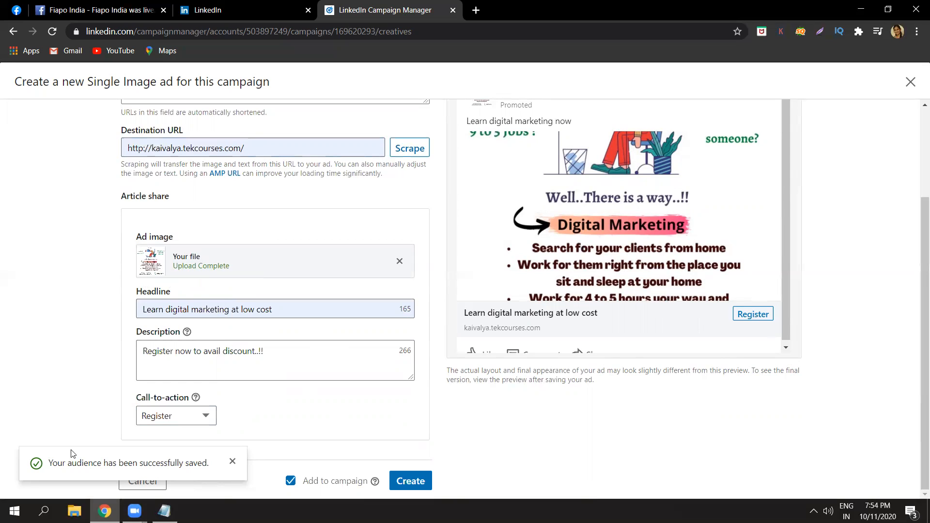
{"action": "left_click", "coordinate": [413, 482]}
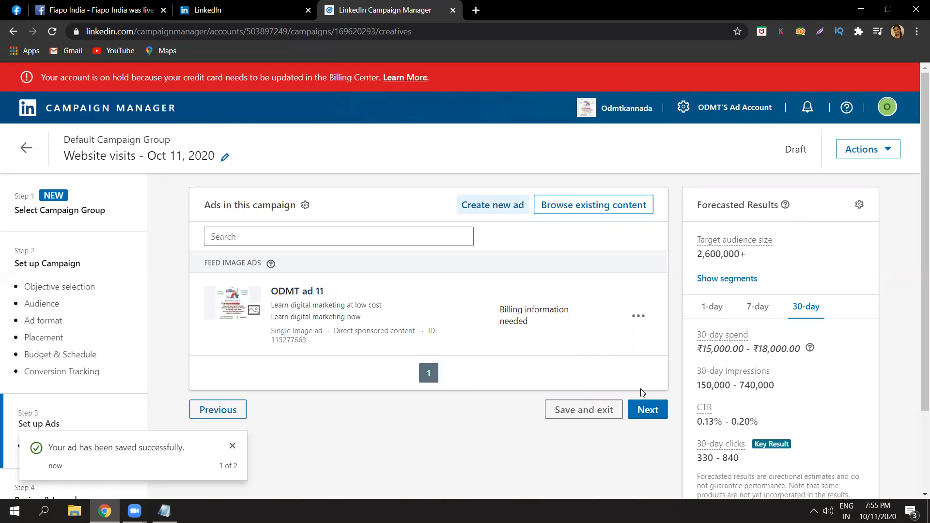
{"action": "left_click", "coordinate": [647, 411]}
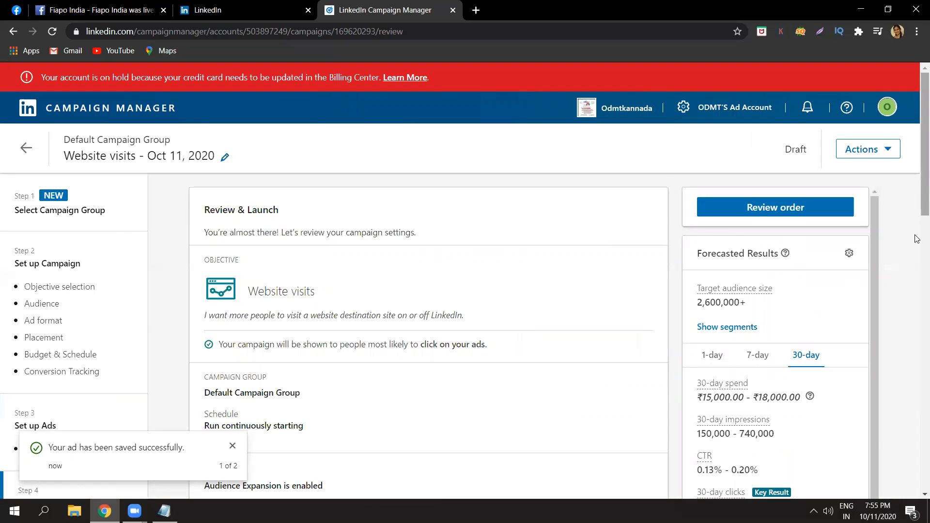
Review the campaign summary, including the objective, audience criteria, ad format, placement, budget, bid and included ad.
{"action": "scroll", "coordinate": [916, 239], "scroll_direction": "down", "scroll_amount": 4}
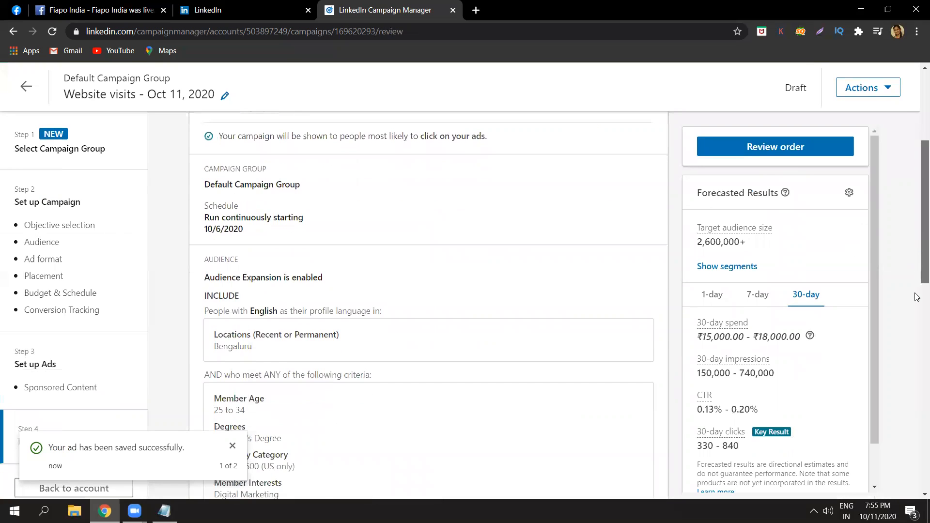
{"action": "scroll", "coordinate": [916, 297], "scroll_direction": "down", "scroll_amount": 10}
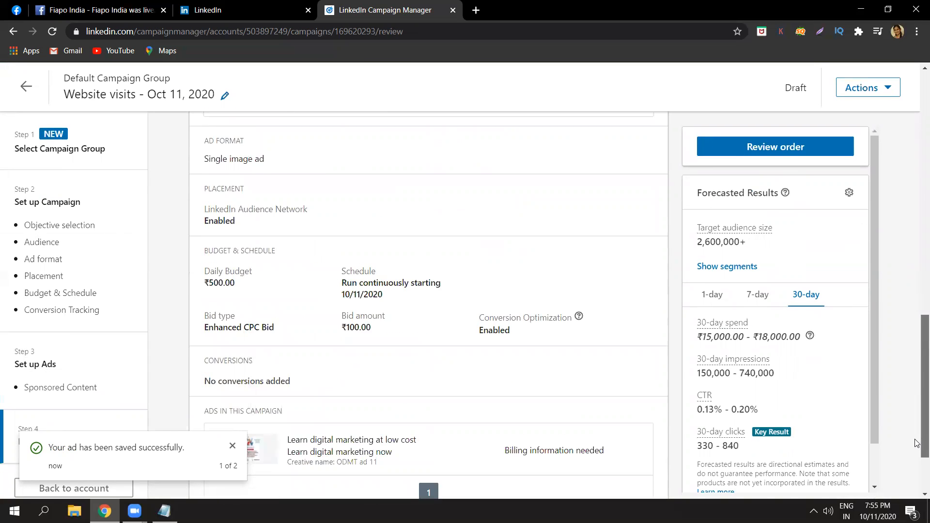
{"action": "scroll", "coordinate": [917, 460], "scroll_direction": "down", "scroll_amount": 2}
{"action": "scroll", "coordinate": [917, 445], "scroll_direction": "up", "scroll_amount": 5}
{"action": "scroll", "coordinate": [917, 395], "scroll_direction": "up", "scroll_amount": 5}
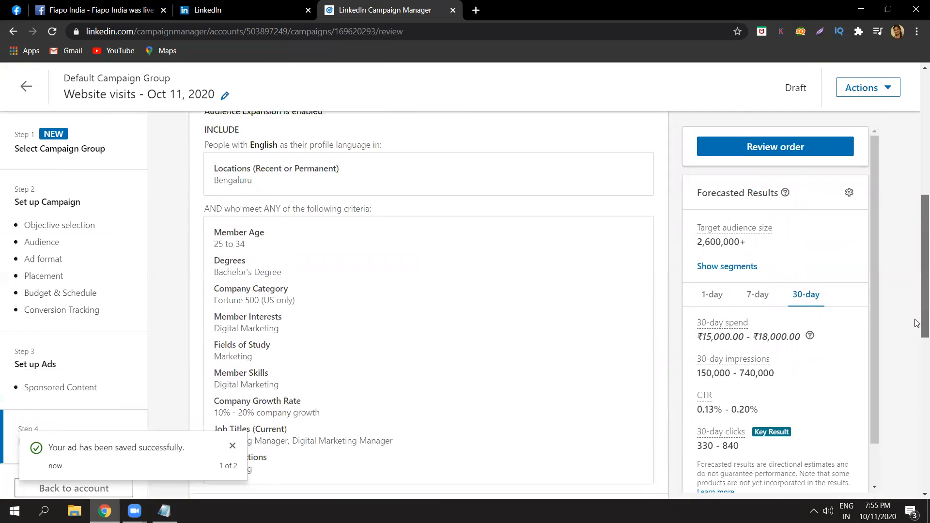
{"action": "scroll", "coordinate": [917, 290], "scroll_direction": "up", "scroll_amount": 4}
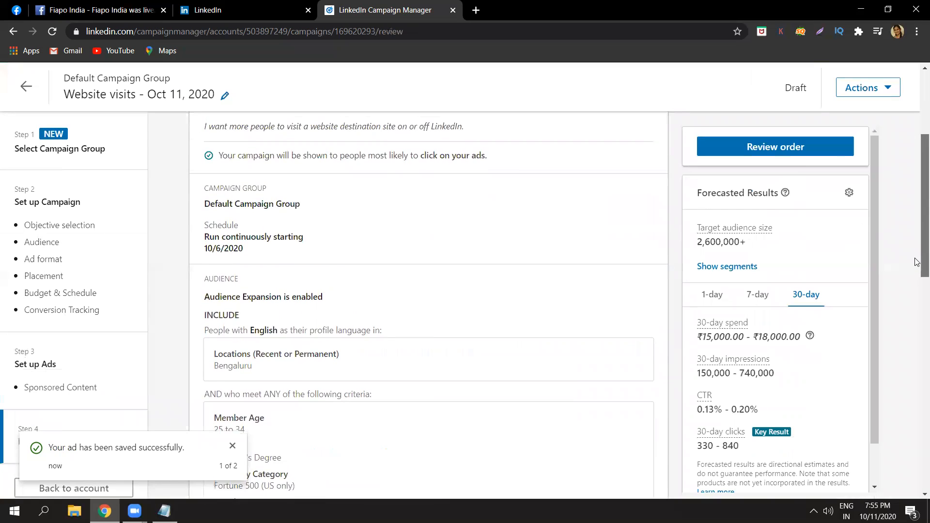
{"action": "scroll", "coordinate": [917, 281], "scroll_direction": "down", "scroll_amount": 2}
{"action": "scroll", "coordinate": [917, 290], "scroll_direction": "down", "scroll_amount": 6}
{"action": "scroll", "coordinate": [917, 383], "scroll_direction": "down", "scroll_amount": 4}
{"action": "scroll", "coordinate": [910, 445], "scroll_direction": "down", "scroll_amount": 3}
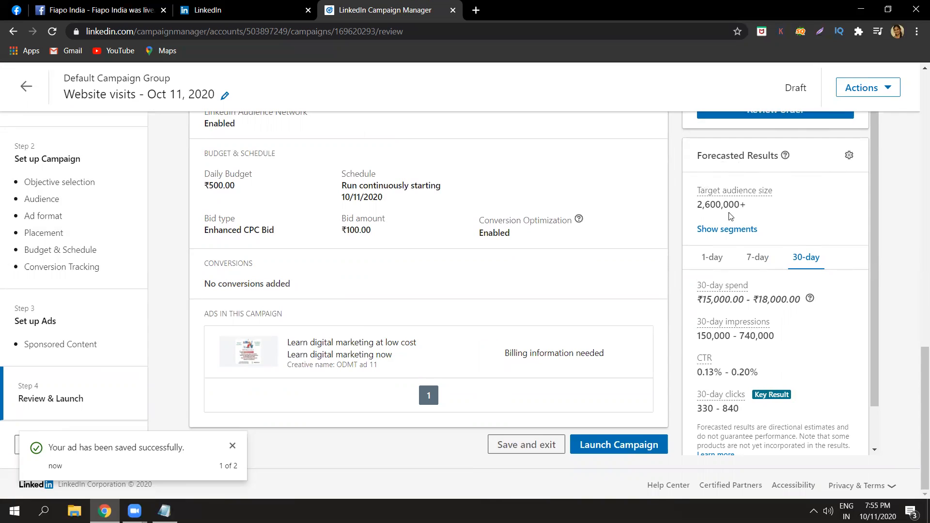
Launch the campaign and leave the launch confirmation for the account's campaign list.
{"action": "left_click", "coordinate": [598, 446]}
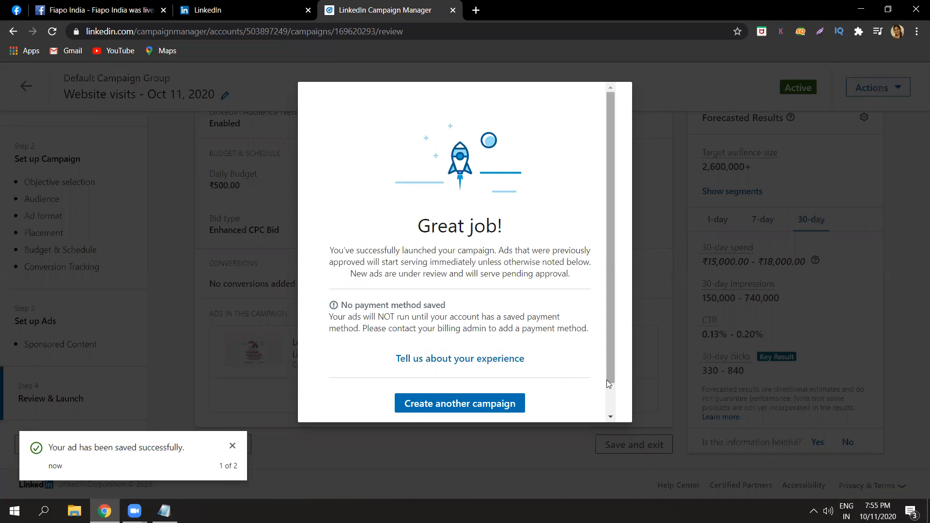
{"action": "scroll", "coordinate": [608, 386], "scroll_direction": "down", "scroll_amount": 1}
{"action": "left_click", "coordinate": [474, 395]}
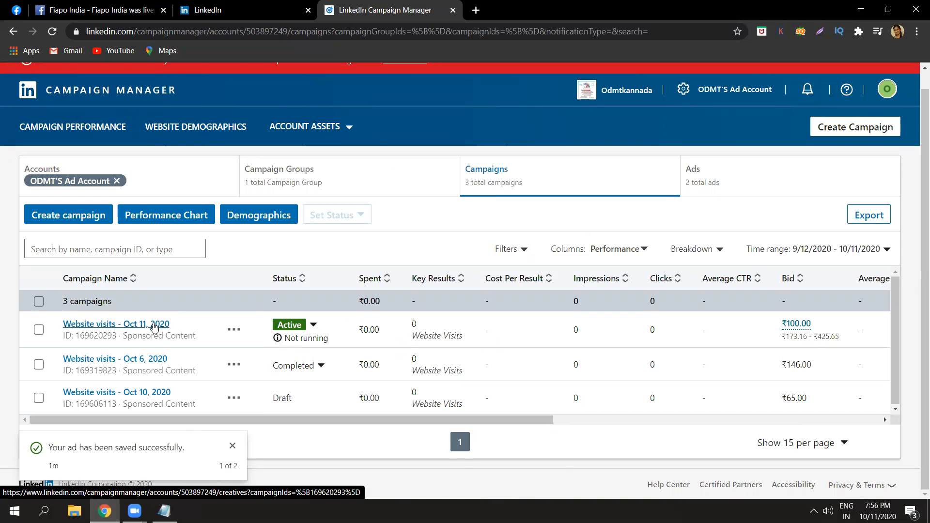
Open the ads of the "Website visits - Oct 11, 2020" campaign and dismiss the saved-ad and saved-audience notifications.
{"action": "left_click", "coordinate": [154, 328]}
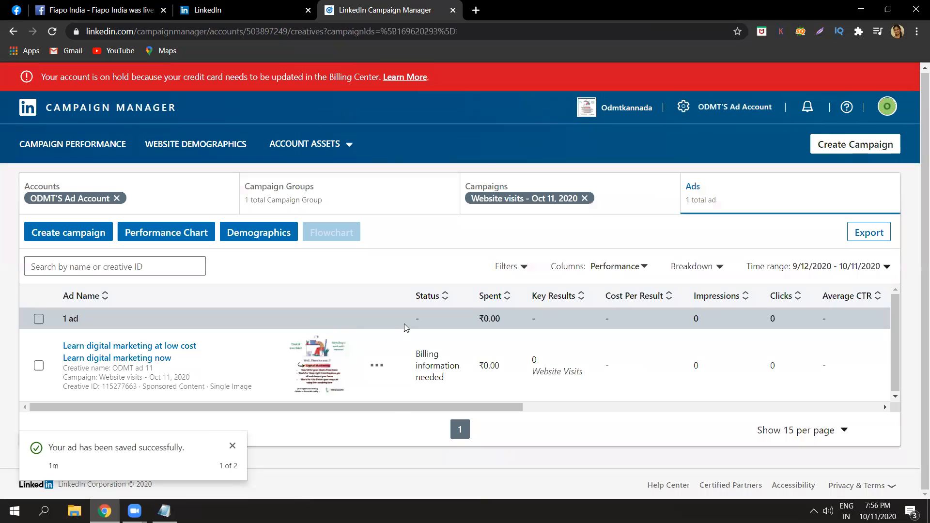
{"action": "left_click_drag", "start_coordinate": [394, 405], "coordinate": [354, 412]}
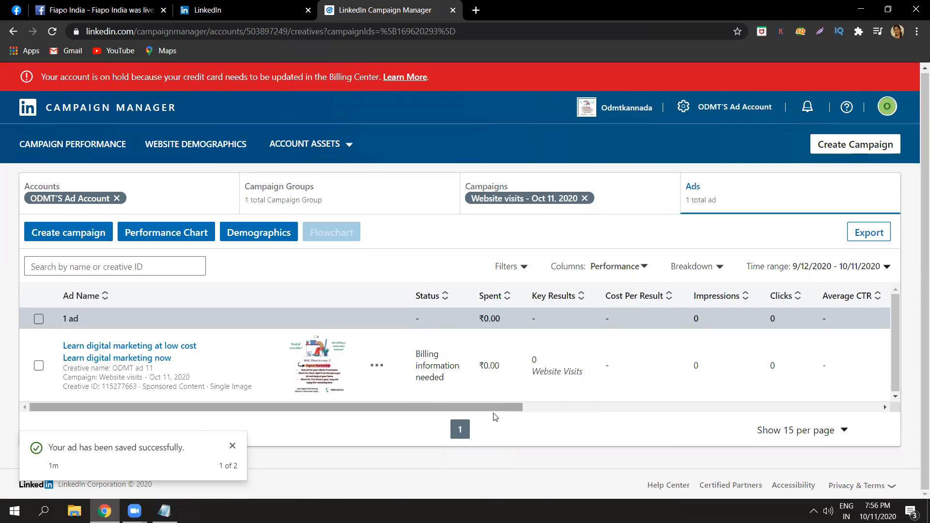
{"action": "left_click_drag", "start_coordinate": [493, 408], "coordinate": [419, 378]}
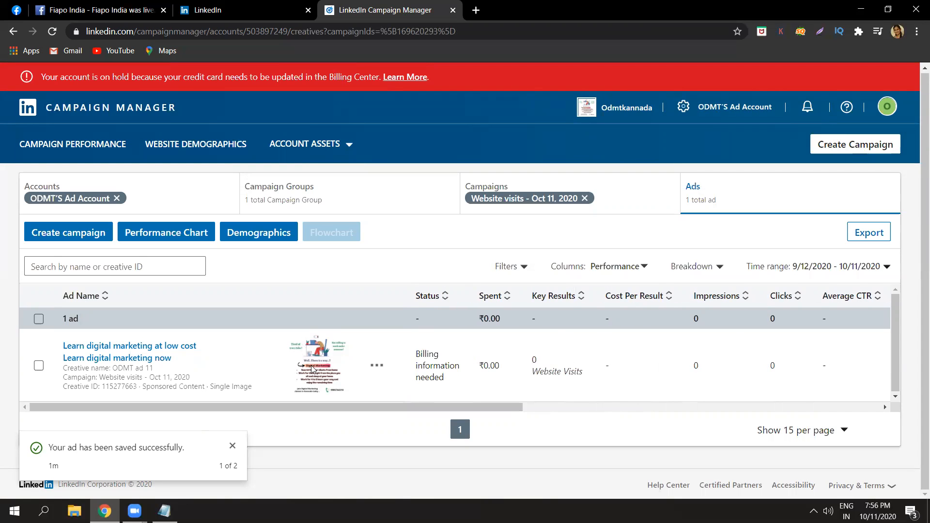
{"action": "left_click", "coordinate": [231, 446]}
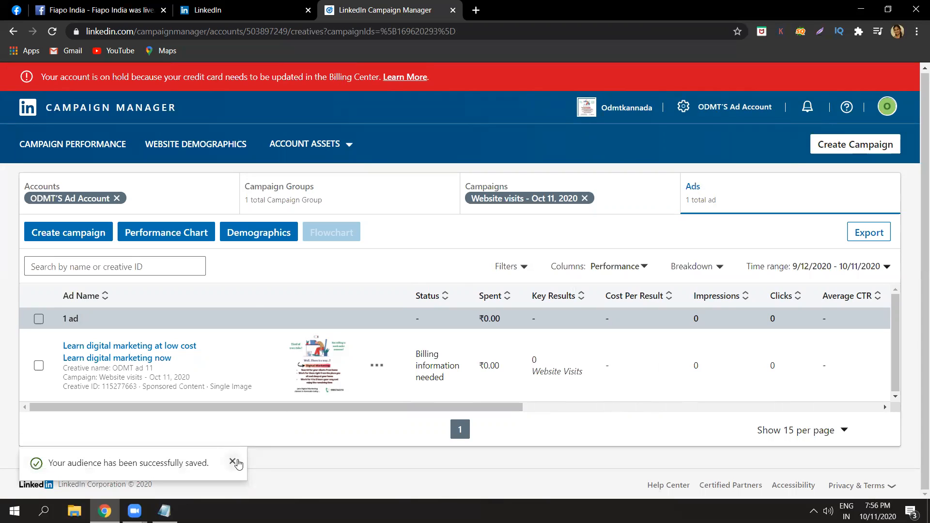
{"action": "left_click", "coordinate": [235, 462]}
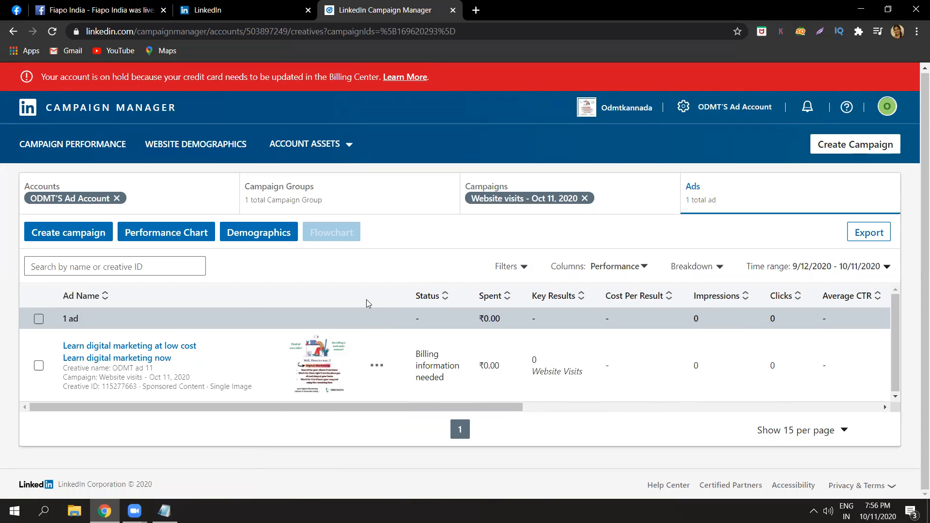
Show where the ad account's settings offer the Billing center, and close the options without opening it.
{"action": "left_click", "coordinate": [682, 105]}
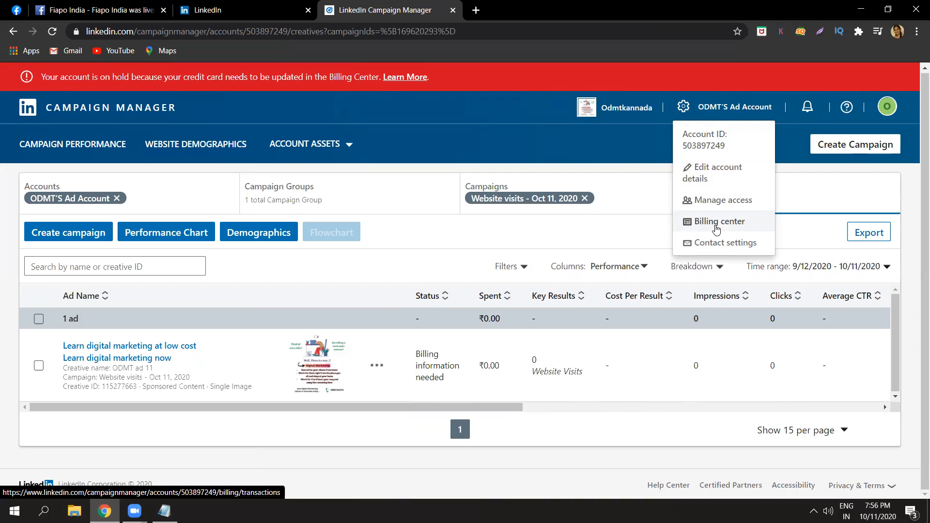
{"action": "left_click", "coordinate": [439, 228]}
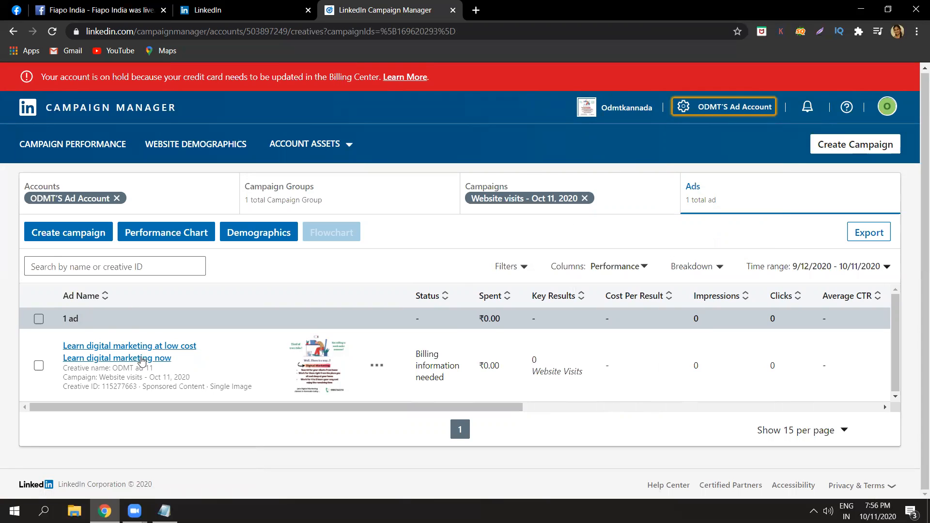
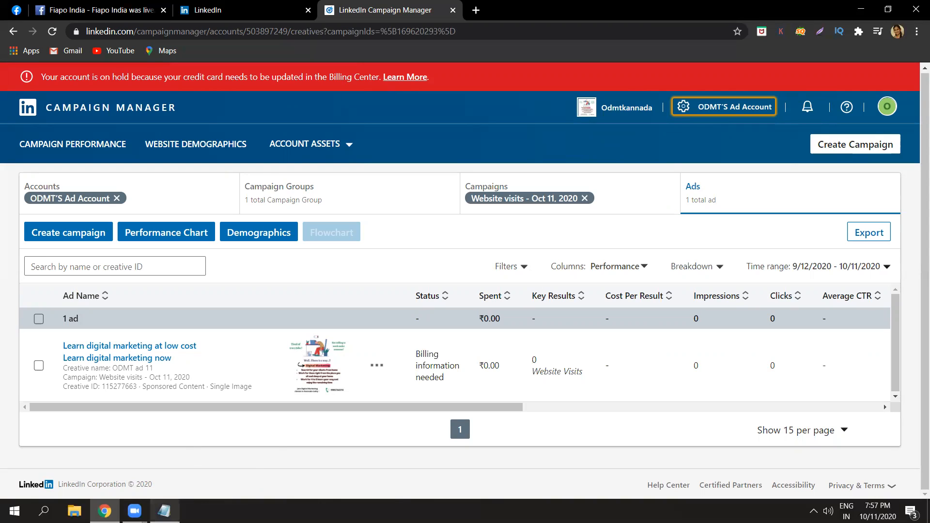
Switch to the Notepad notes and add the line "GENUINE .. ad results .." below "company, person", followed by a blank line.
{"action": "left_click", "coordinate": [164, 511]}
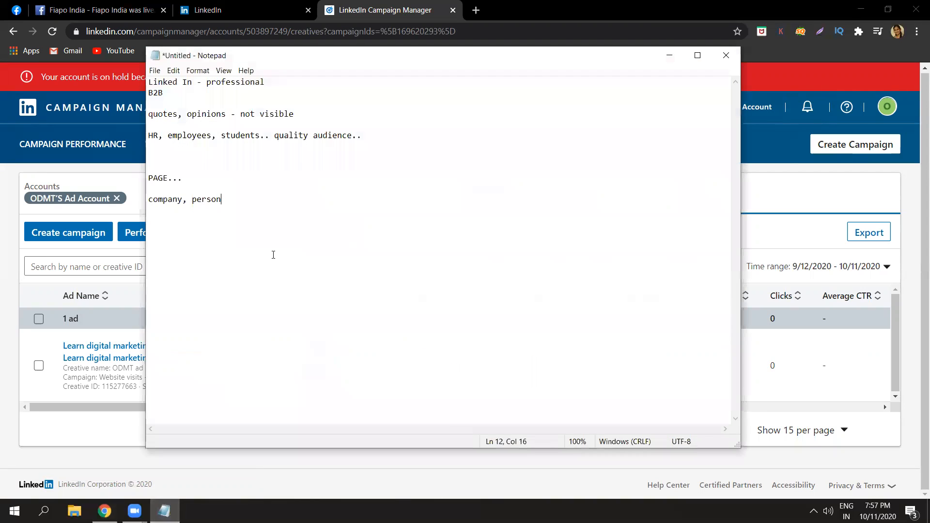
{"action": "key", "text": "Caps_Lock"}
{"action": "type", "text": "GENUINE"}
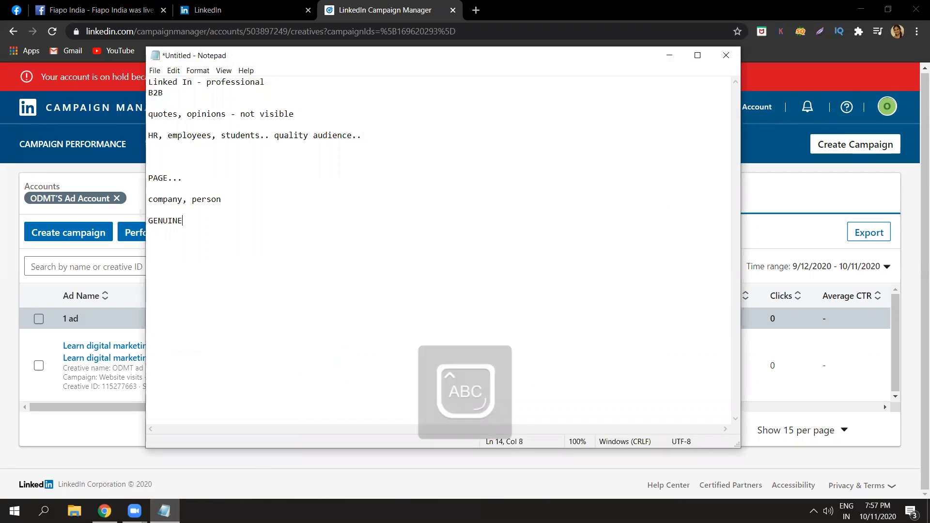
{"action": "key", "text": "Caps_Lock"}
{"action": "type", "text": ".. ad results"}
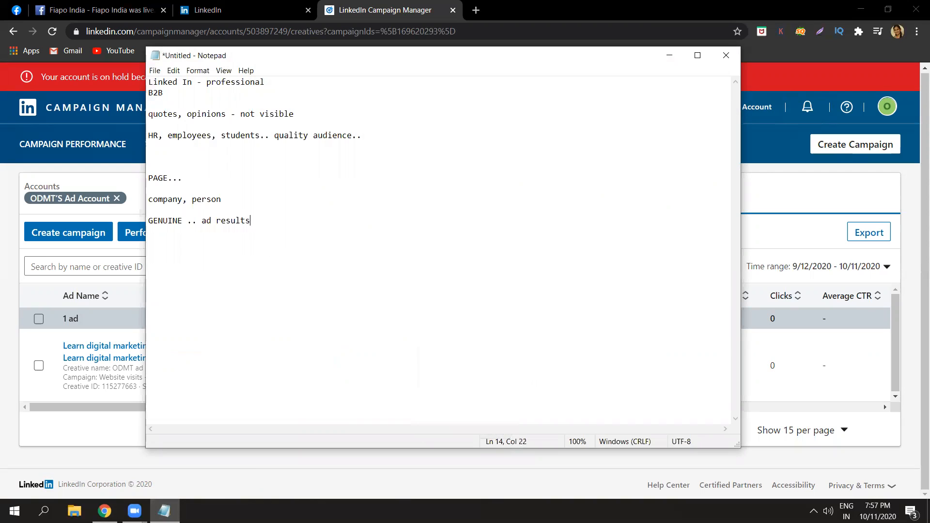
{"action": "type", "text": ".."}
{"action": "key", "text": "Left"}
{"action": "key", "text": "Left"}
{"action": "key", "text": "Left"}
{"action": "key", "text": "Return"}
{"action": "key", "text": "Return"}
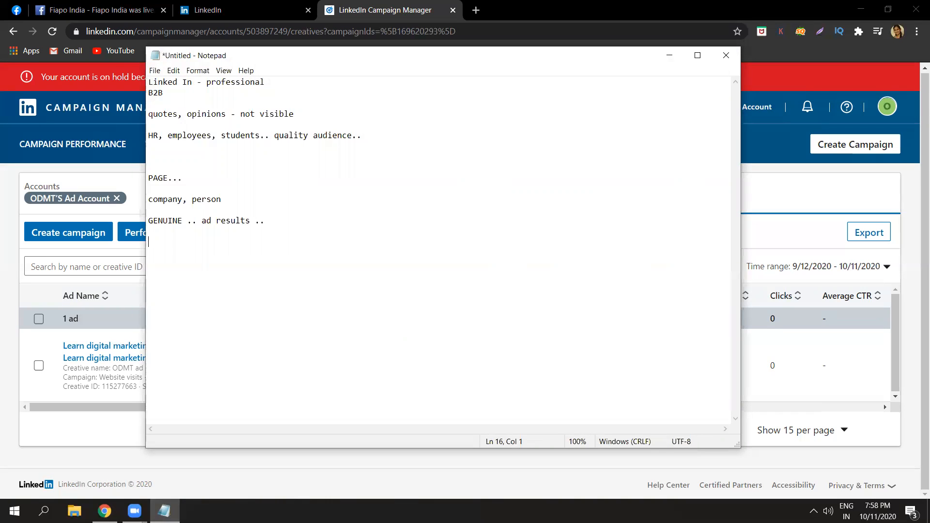